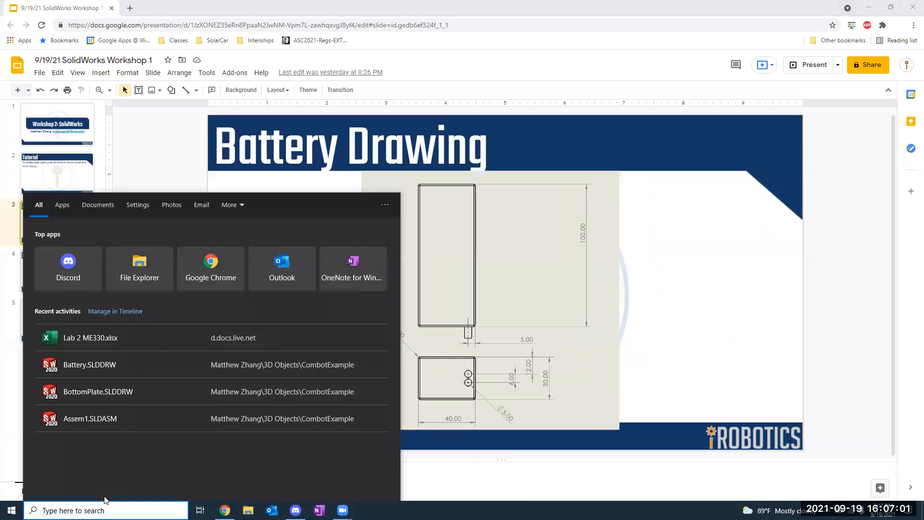
Launch SOLIDWORKS 2020.
key(BackSpace)
key(Escape)
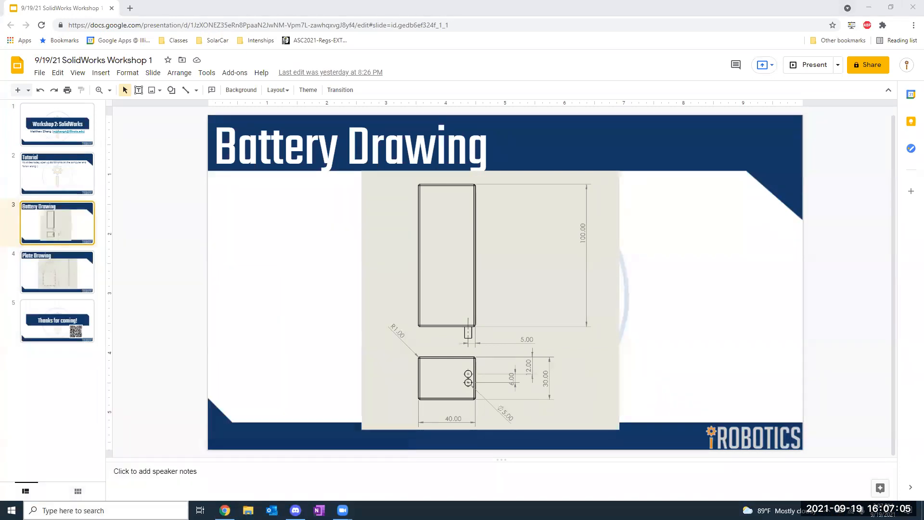
key(super)
text(solidow)
key(BackSpace)
key(BackSpace)
text(w)
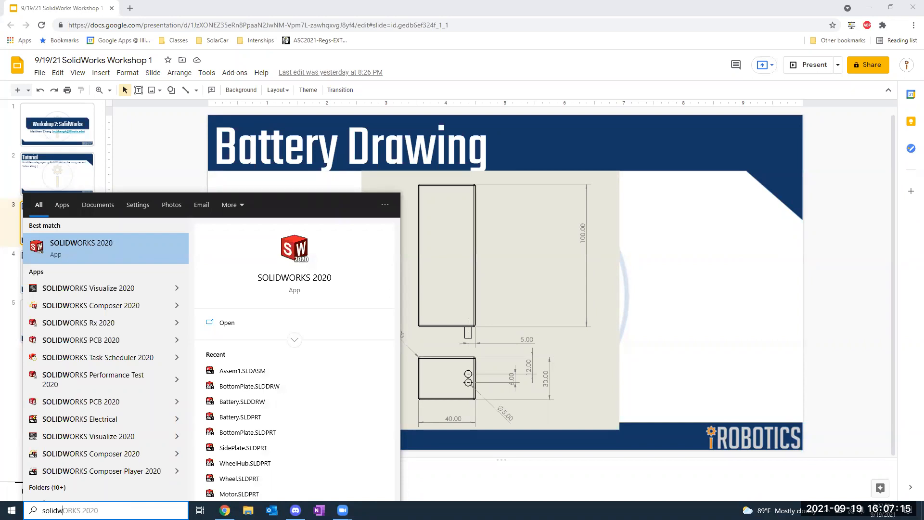
key(Return)
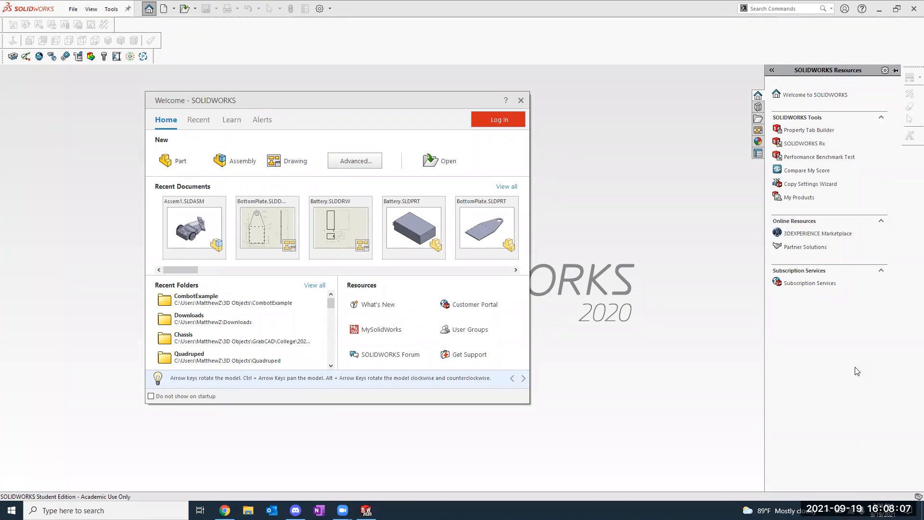
click(535, 396)
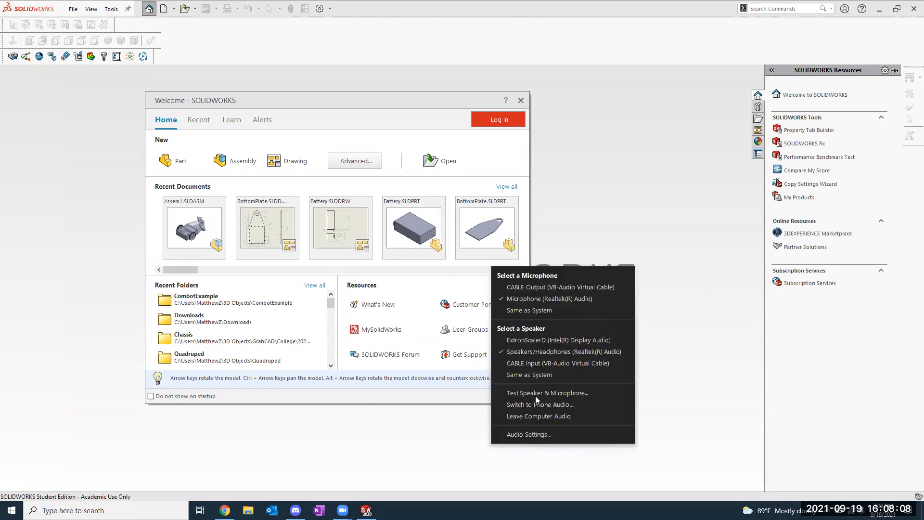
click(478, 387)
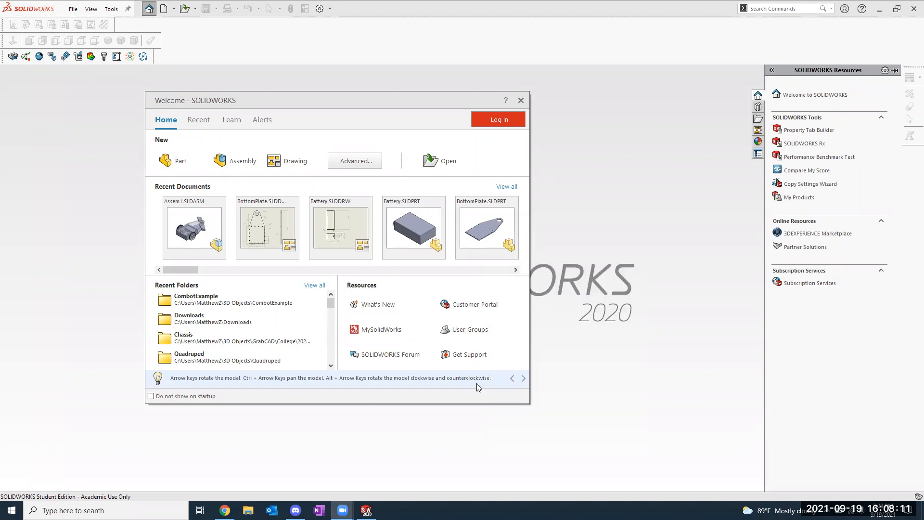
key(XF86AudioLowerVolume)
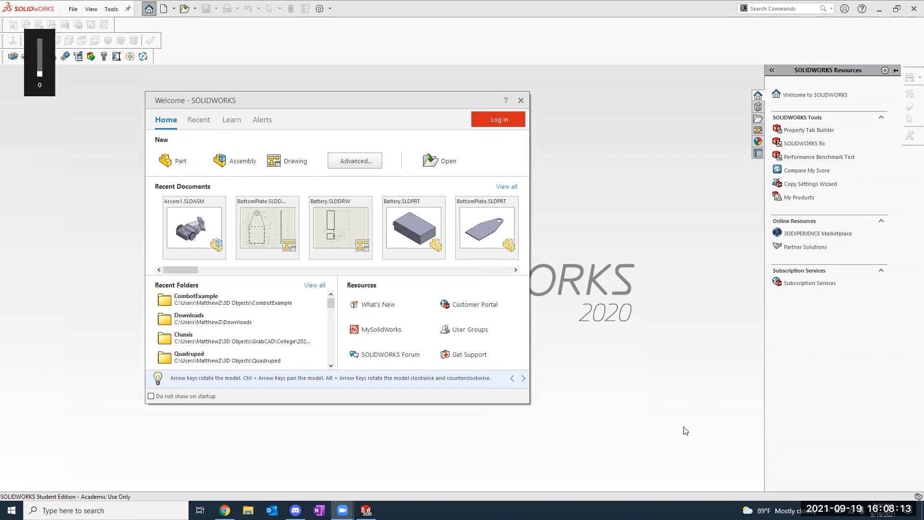
click(828, 511)
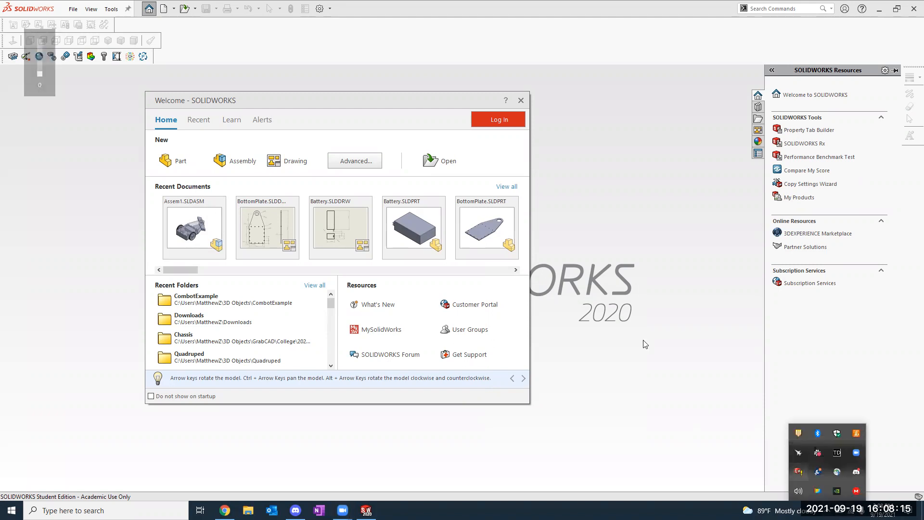
click(500, 330)
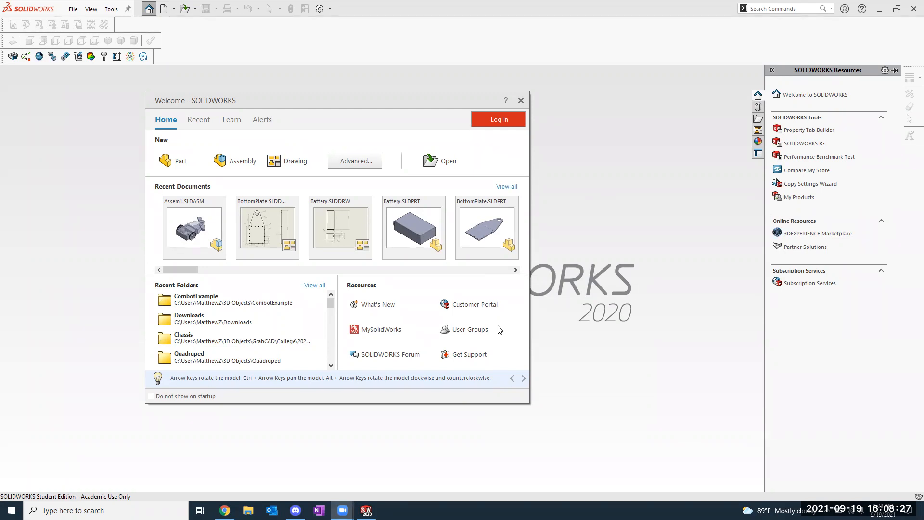
click(499, 326)
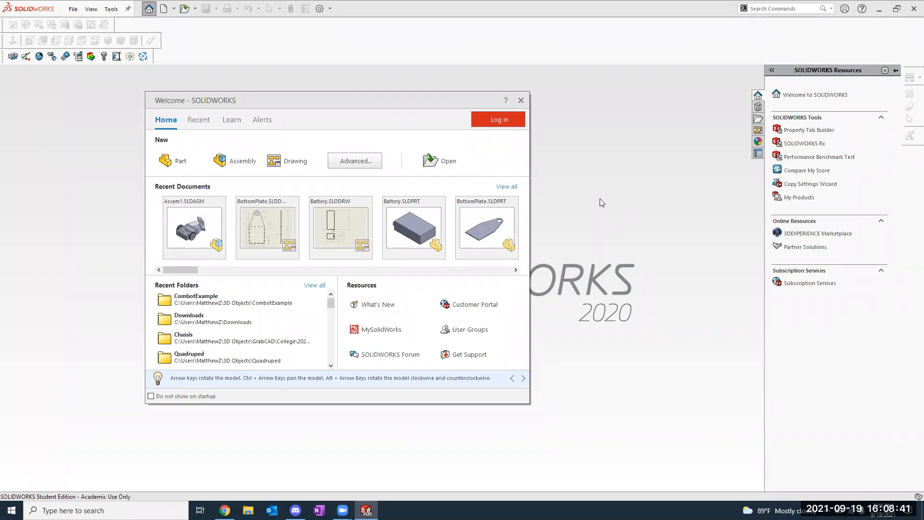
Check the battery drawing slide, return to SOLIDWORKS and create a new part document.
click(883, 11)
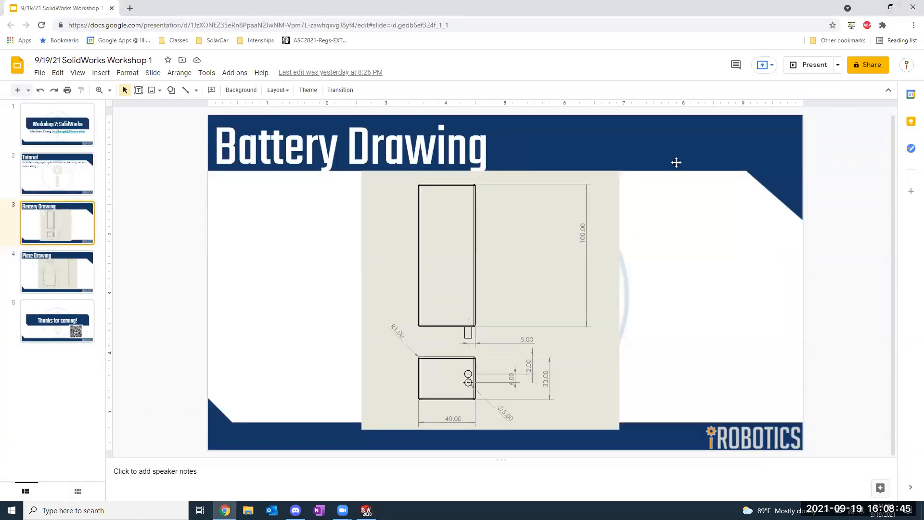
key(alt+Tab)
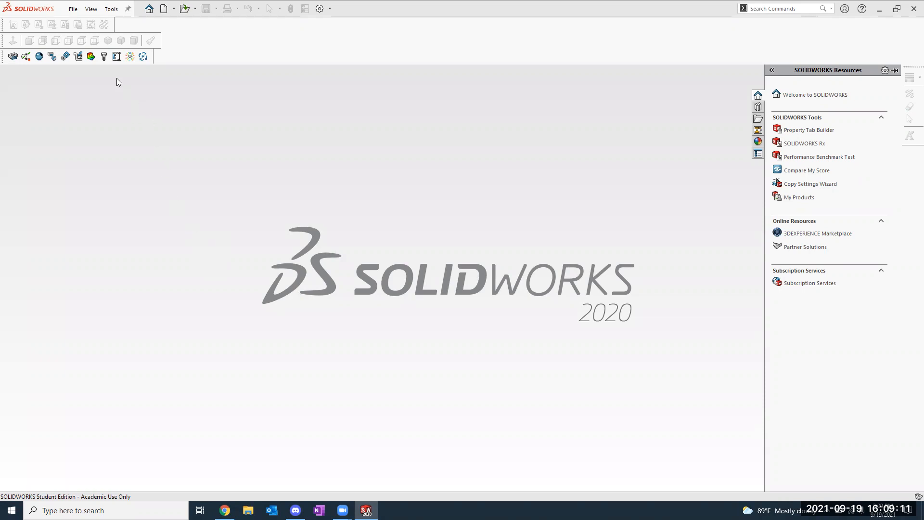
click(74, 9)
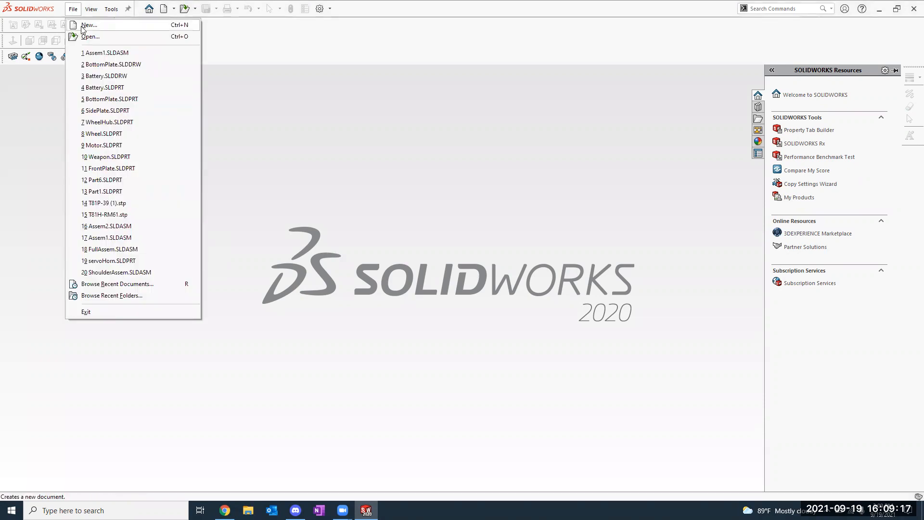
click(83, 28)
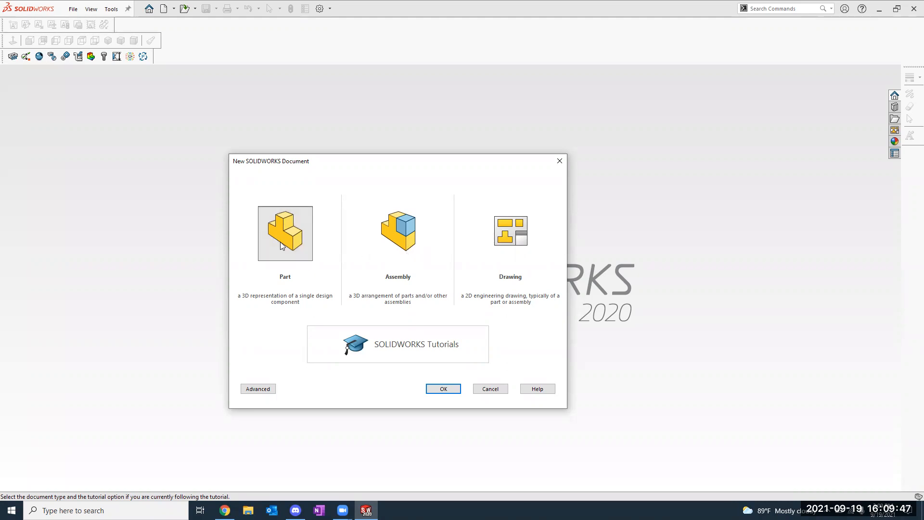
click(445, 391)
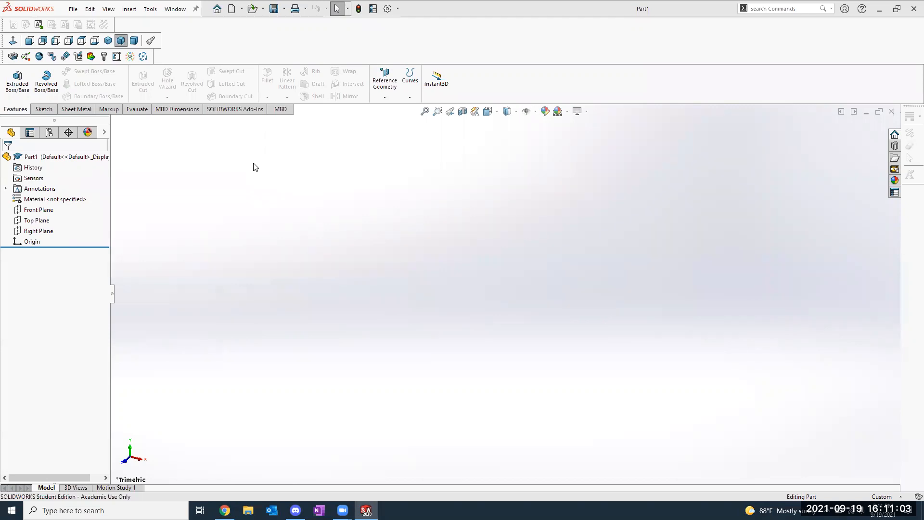
Set the part's unit system to MMGS (millimeter, gram, second), after trying IPS.
click(881, 496)
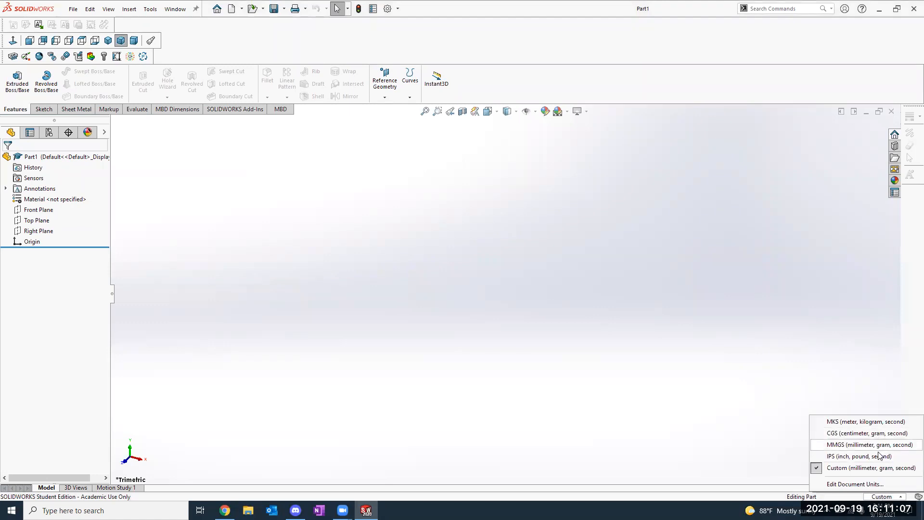
click(879, 456)
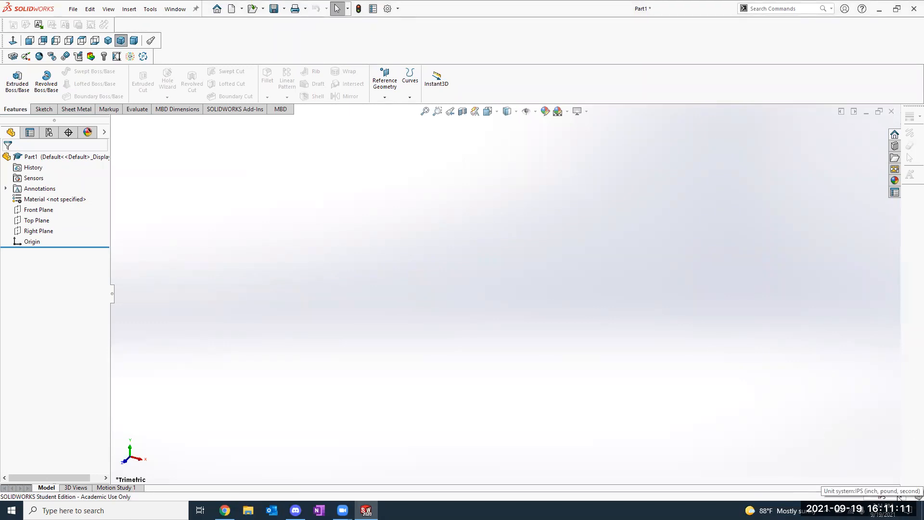
click(898, 497)
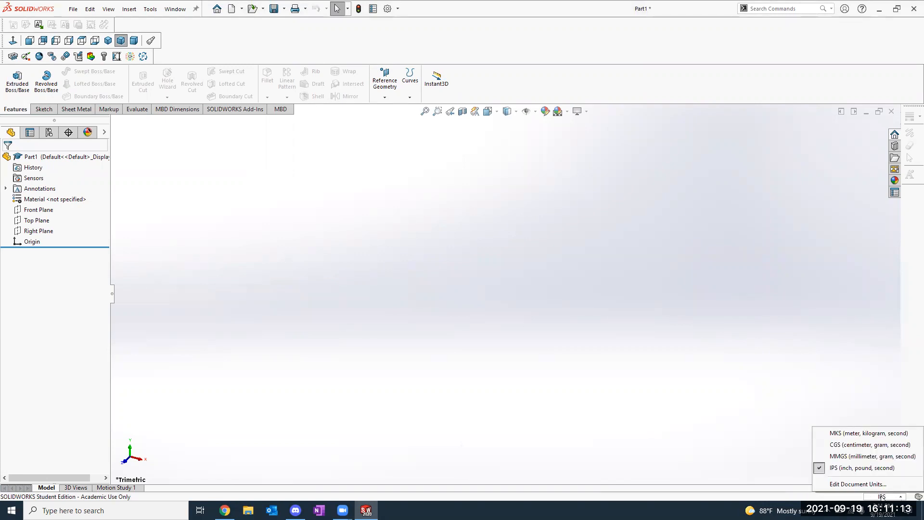
click(874, 458)
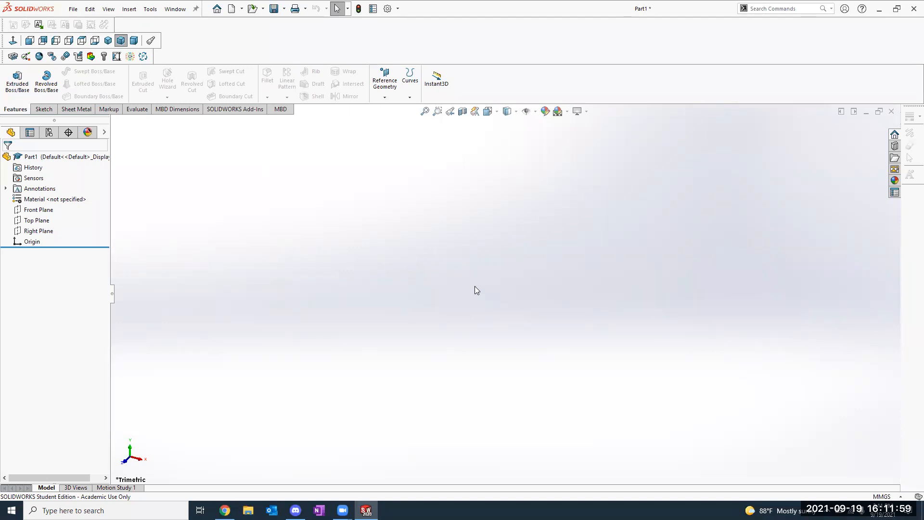
Examine the new part's feature tree by highlighting the Front, Top and Right planes and the origin.
click(39, 157)
click(34, 168)
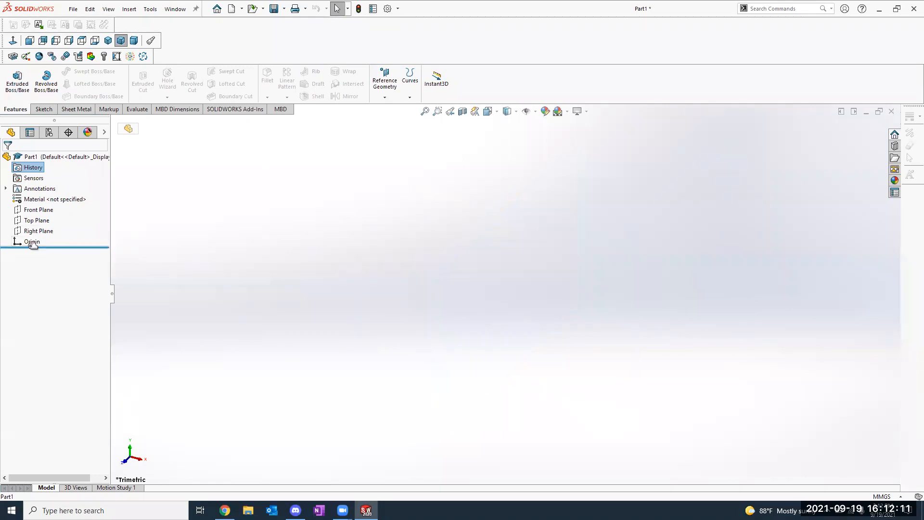
click(38, 210)
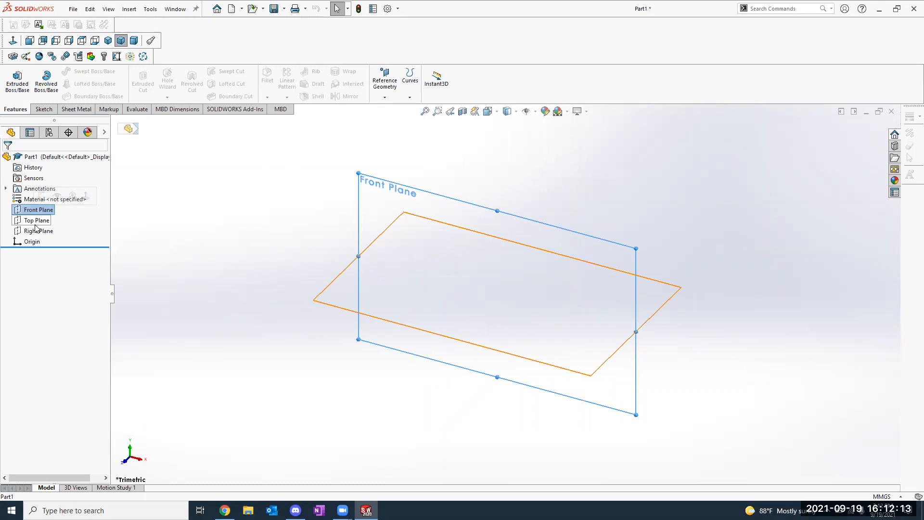
click(36, 222)
click(26, 242)
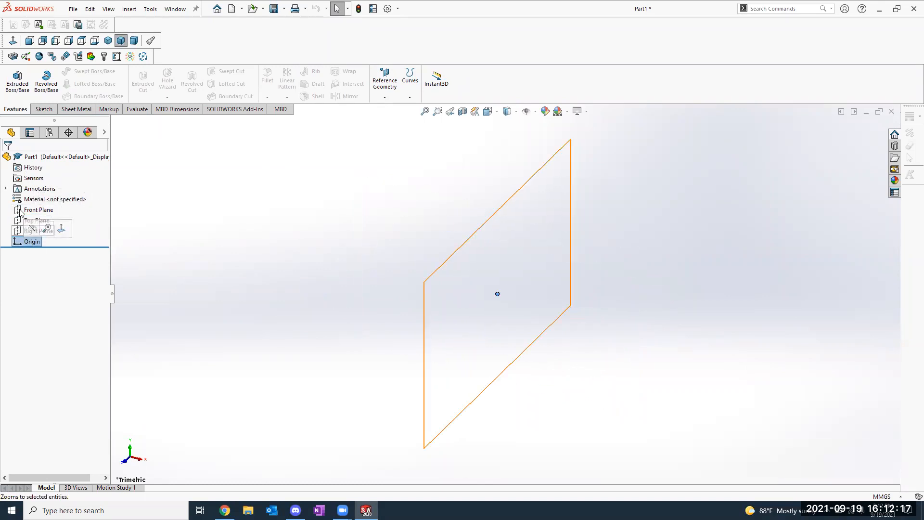
click(33, 210)
click(31, 220)
click(25, 232)
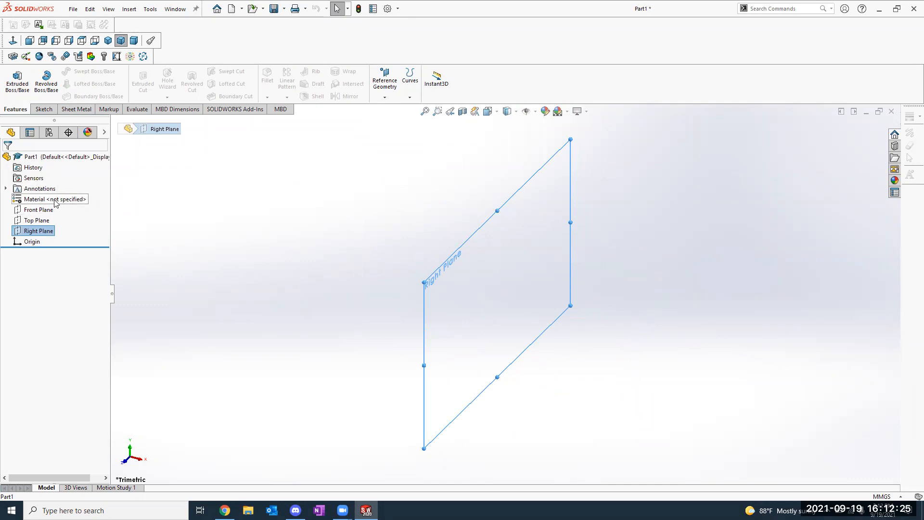
click(192, 215)
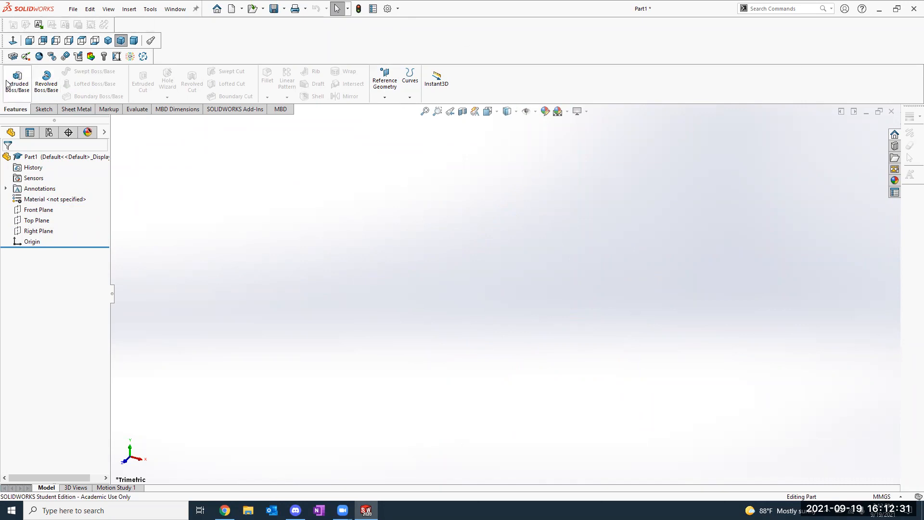
click(44, 109)
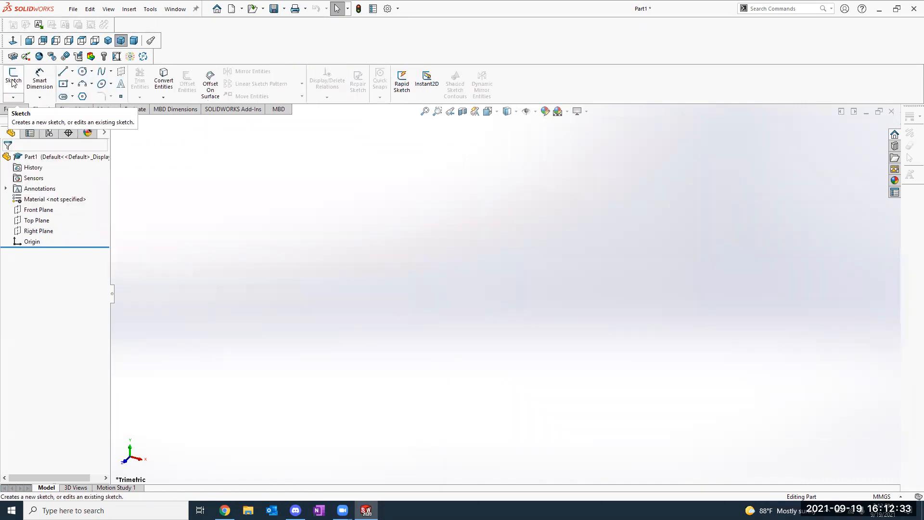
click(75, 109)
click(105, 112)
click(137, 111)
click(194, 111)
click(143, 111)
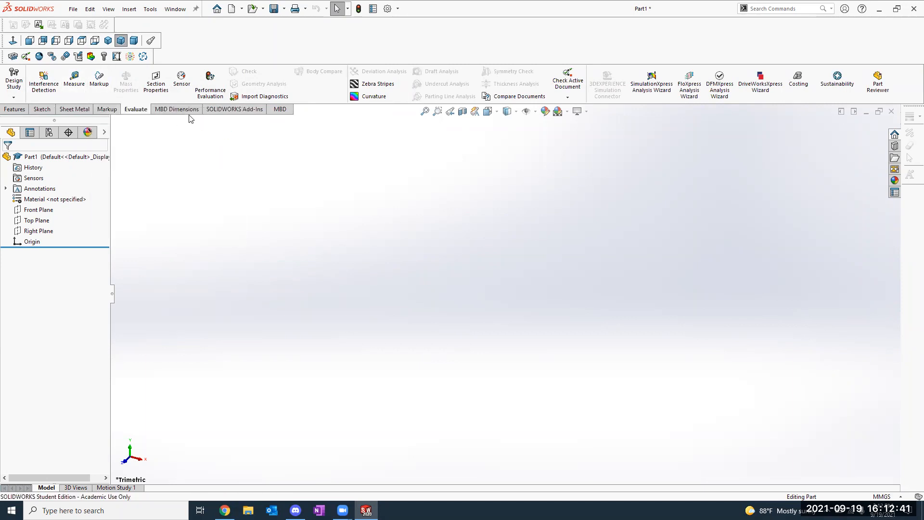
click(41, 109)
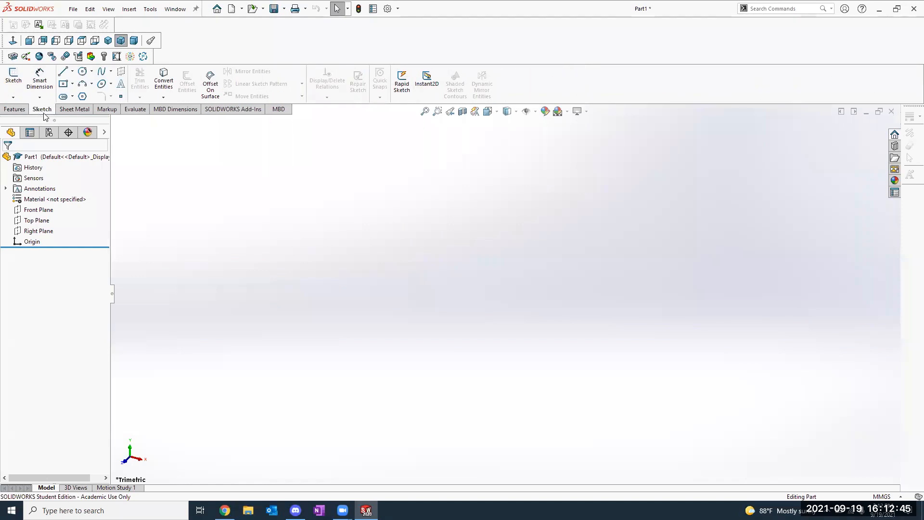
click(15, 110)
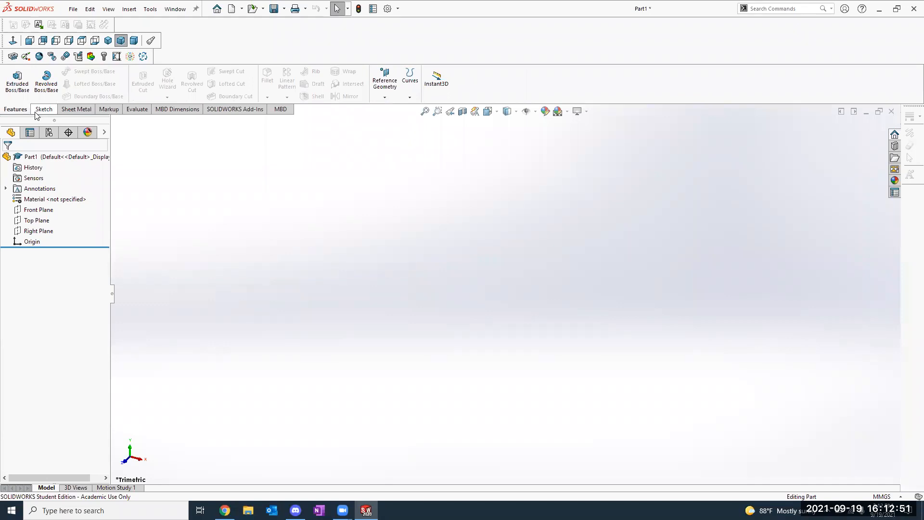
Start a new sketch on the Front Plane and switch to the battery drawing slide in Google Slides for reference.
click(35, 111)
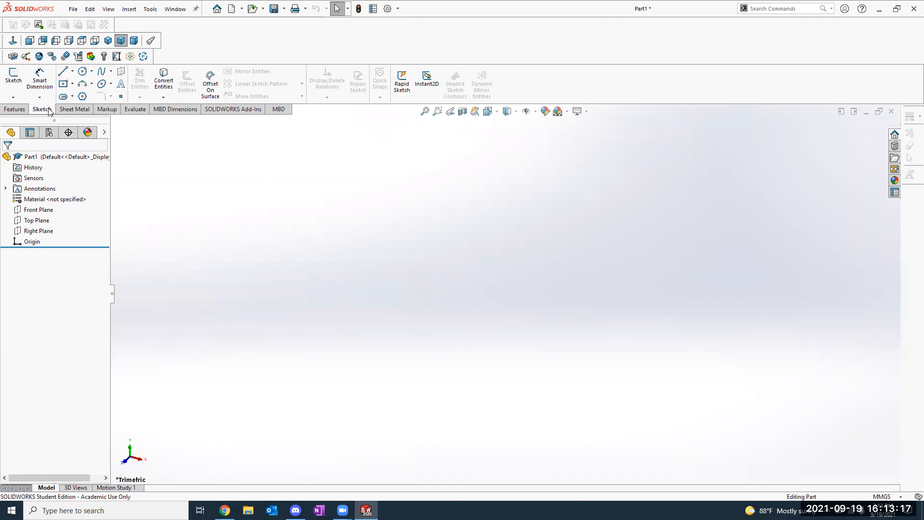
click(13, 77)
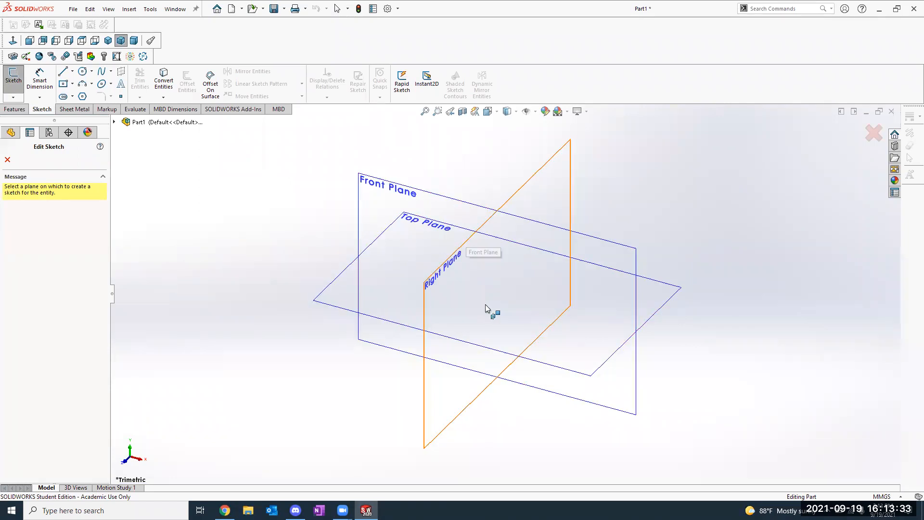
click(391, 203)
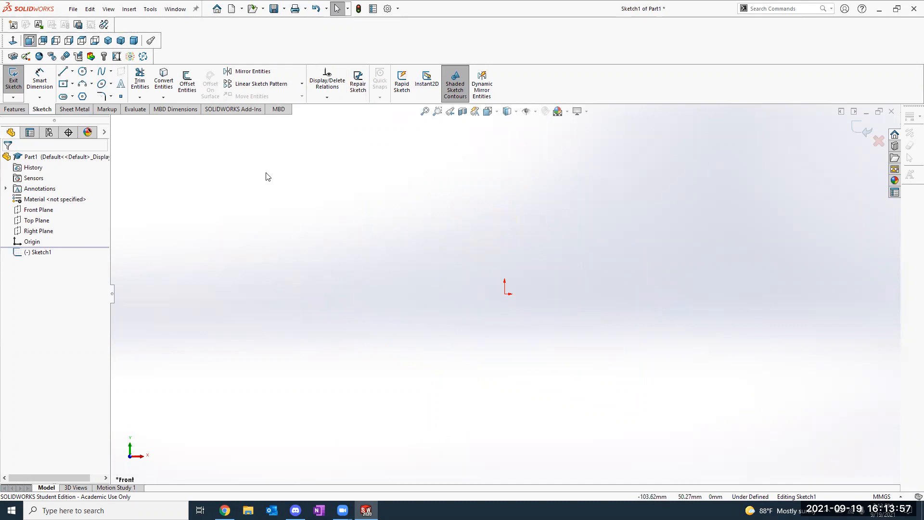
key(alt+Tab)
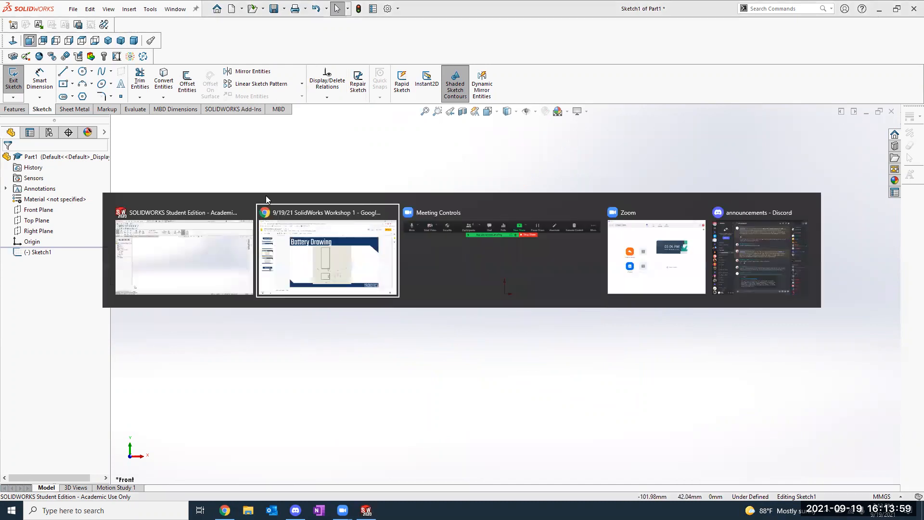
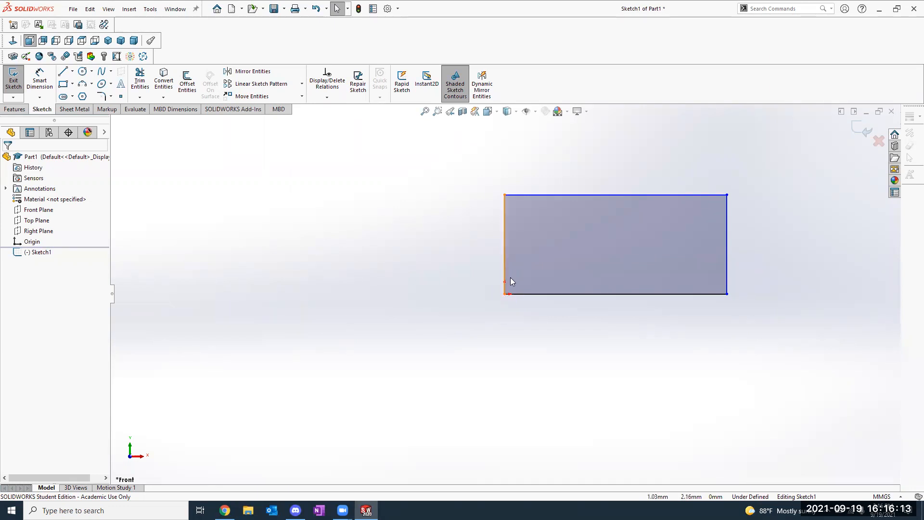
Test which edges of the sketched rectangle can move by selecting its left edge and moving its top edge upward to increase the height.
click(504, 265)
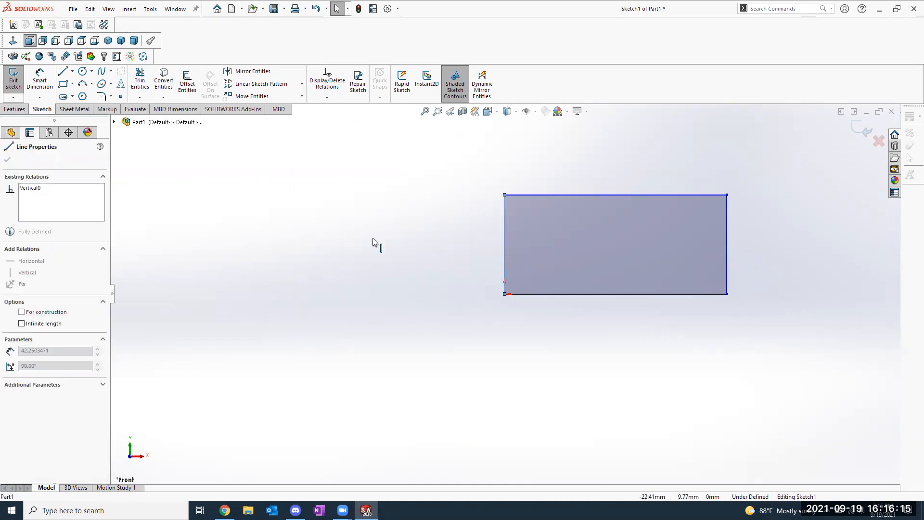
drag(565, 266, 410, 304)
click(410, 304)
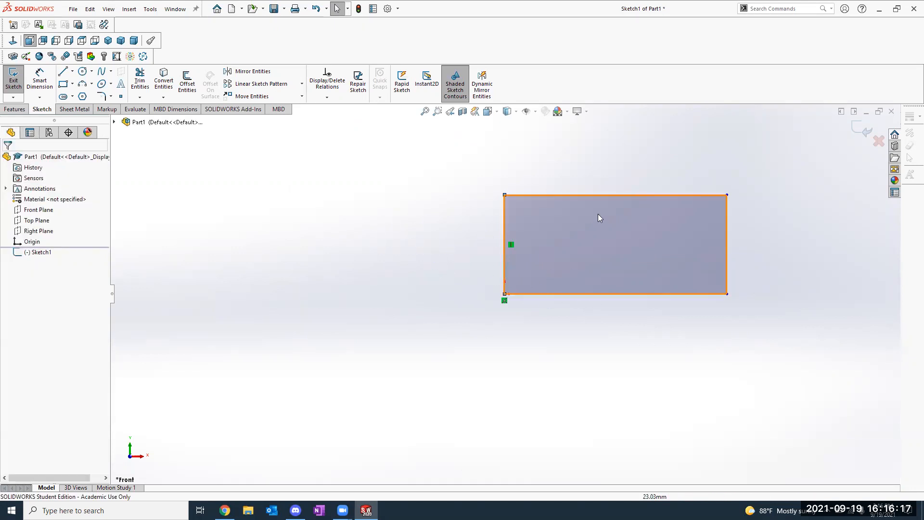
mouse_move(587, 199)
mouse_down()
mouse_move(573, 253)
mouse_move(580, 294)
mouse_move(577, 154)
mouse_move(575, 212)
mouse_move(583, 182)
mouse_up()
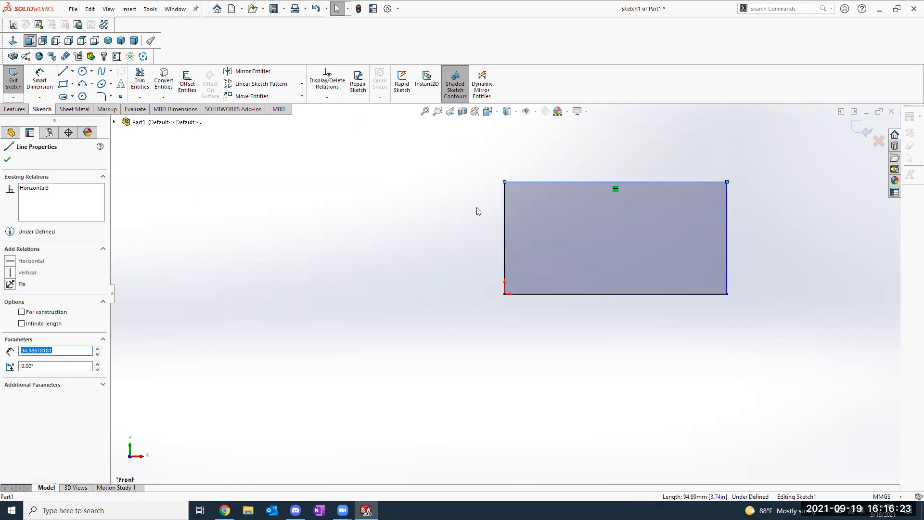
Test the rectangle's freedom by moving its right edge outward and its top edge upward, to about 99 by 54 mm.
click(478, 211)
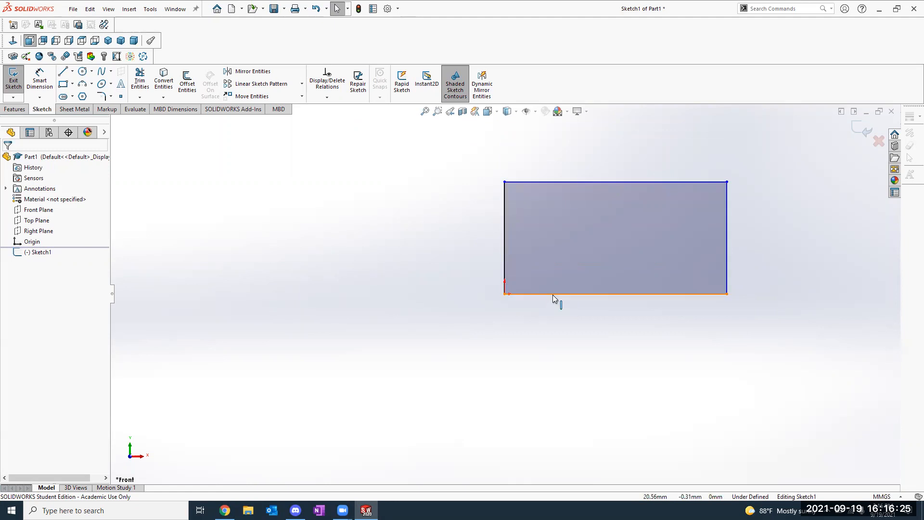
click(728, 276)
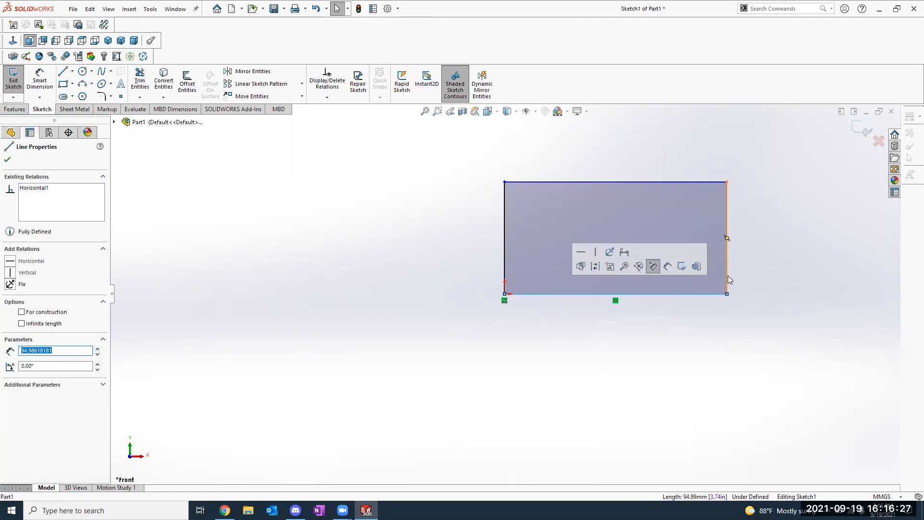
mouse_move(727, 284)
mouse_down()
mouse_move(740, 284)
mouse_move(692, 284)
mouse_move(736, 283)
mouse_up()
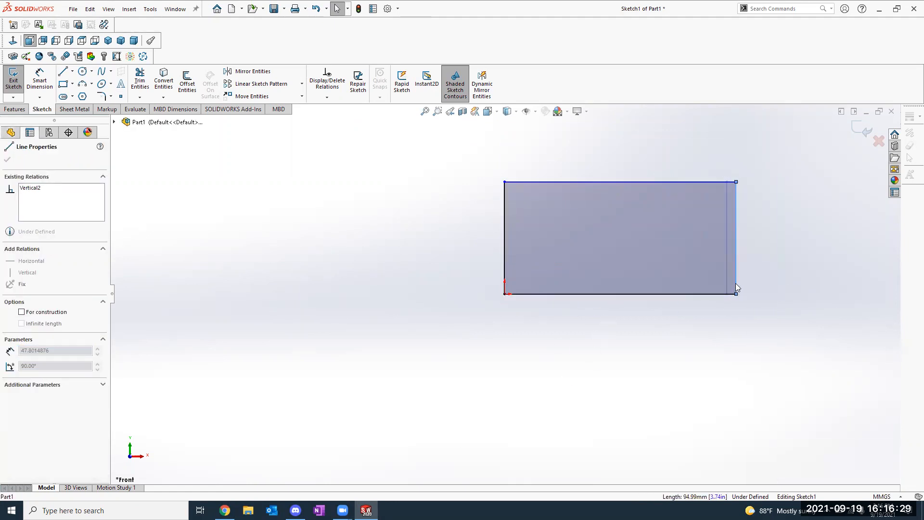
click(737, 321)
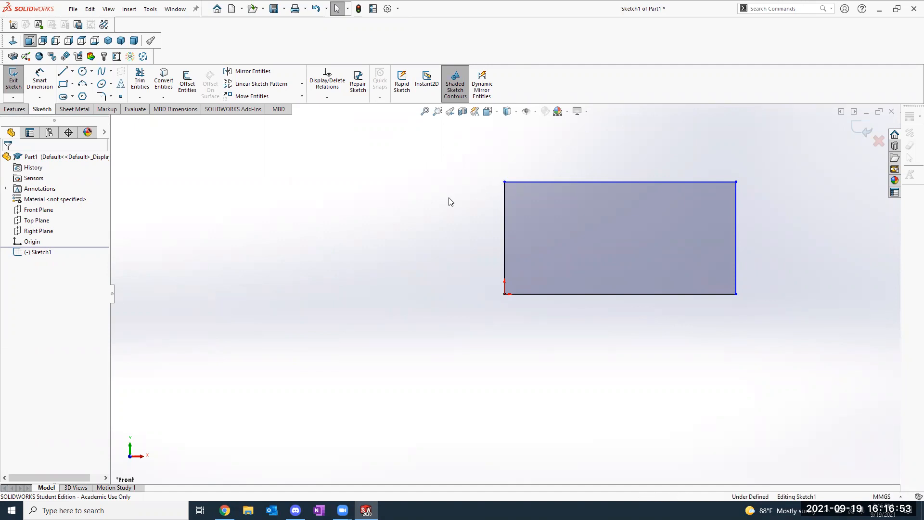
drag(561, 181, 560, 167)
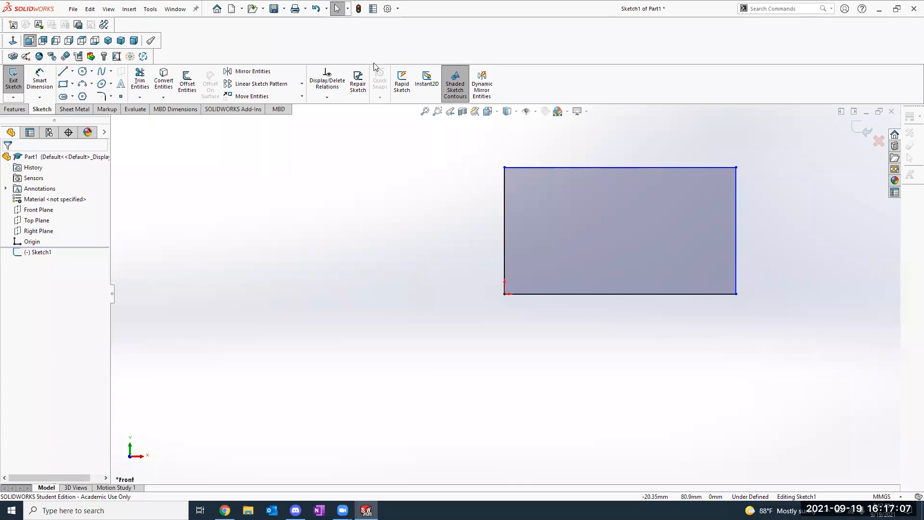
Place a vertical Smart Dimension between the rectangle's top and bottom edges, just outside its left edge.
click(41, 73)
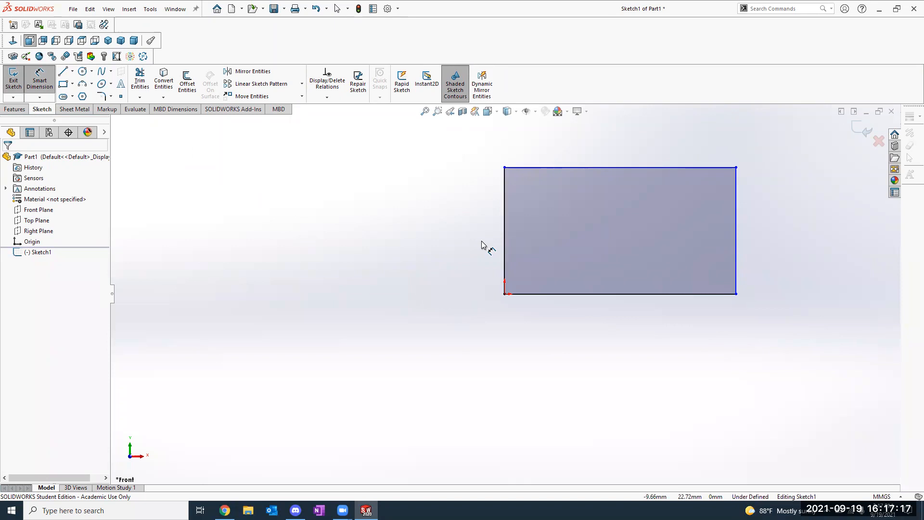
click(553, 167)
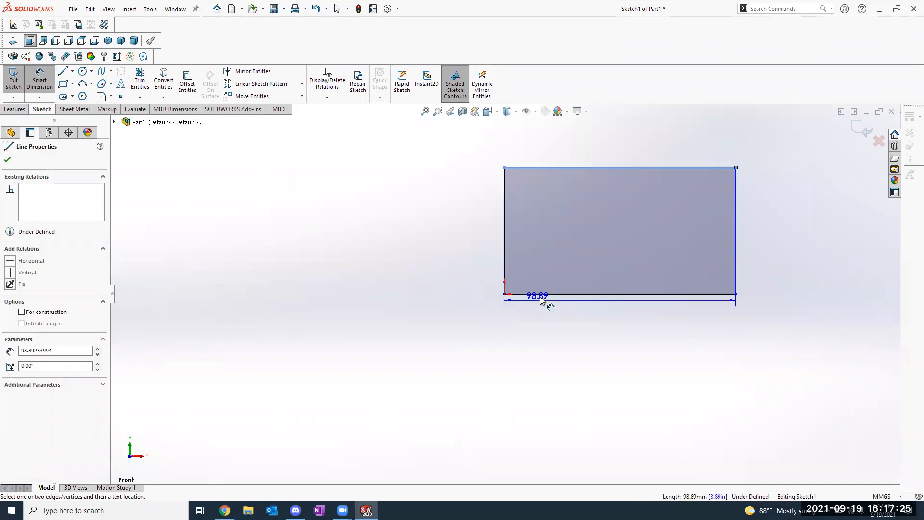
click(546, 295)
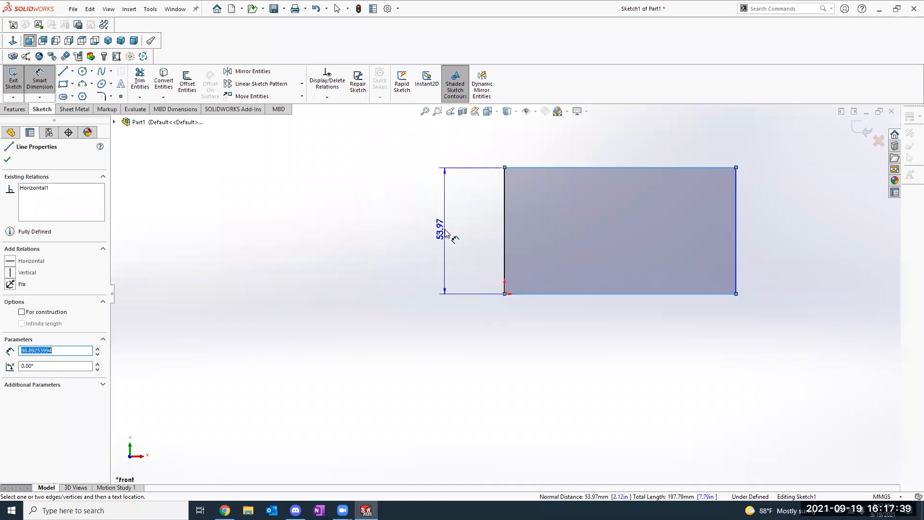
click(446, 233)
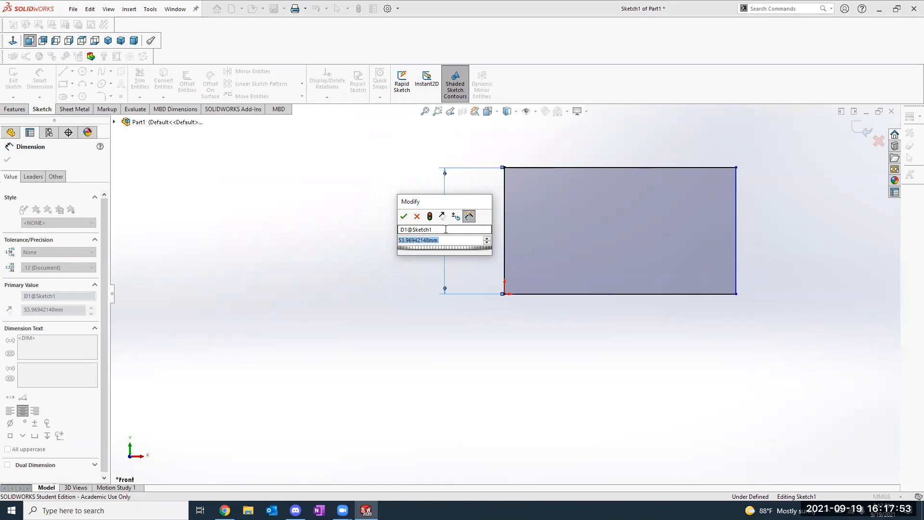
Set the rectangle's height to 40 mm, trying the explicit unit suffixes in and mm before entering the plain value.
text(40)
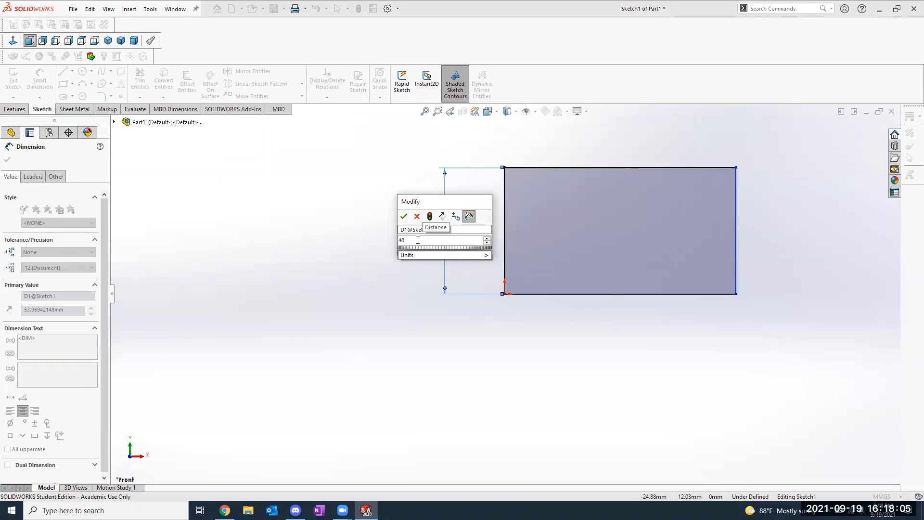
text(in)
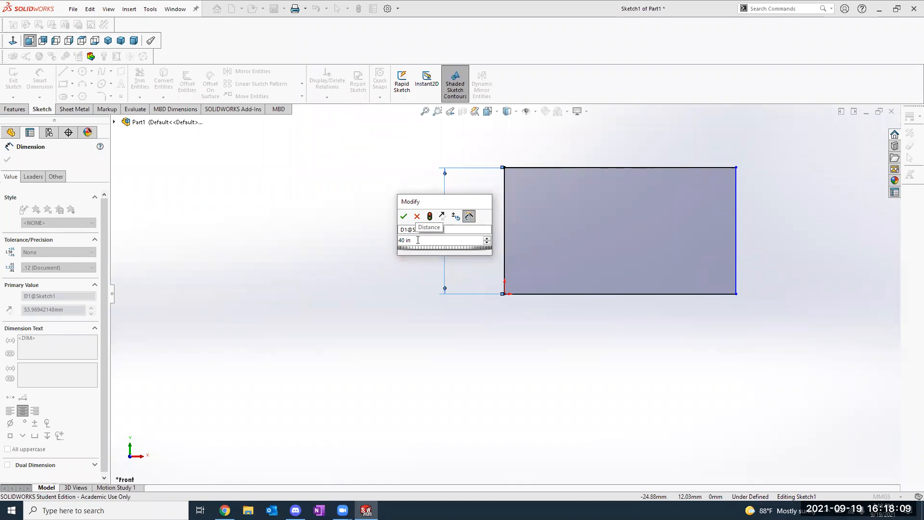
key(BackSpace)
key(BackSpace)
key(BackSpace)
text(mm)
key(BackSpace)
key(BackSpace)
key(BackSpace)
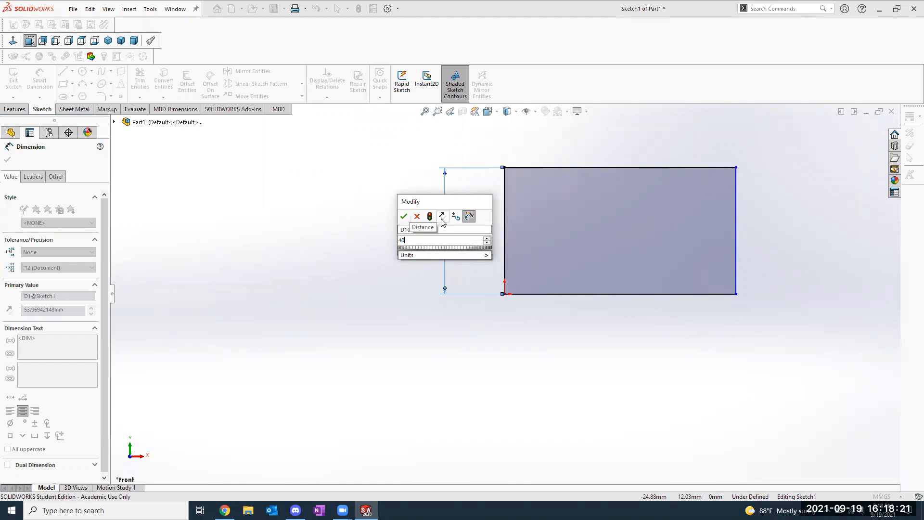
click(404, 217)
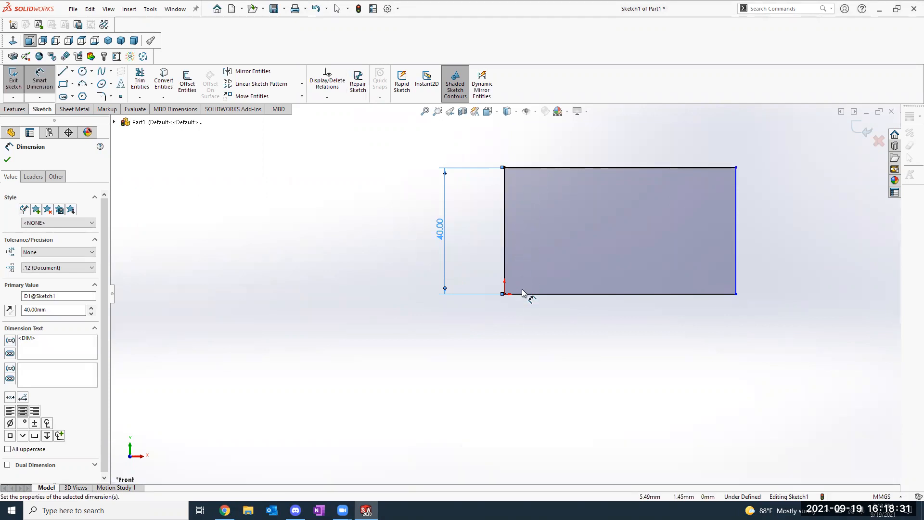
key(Escape)
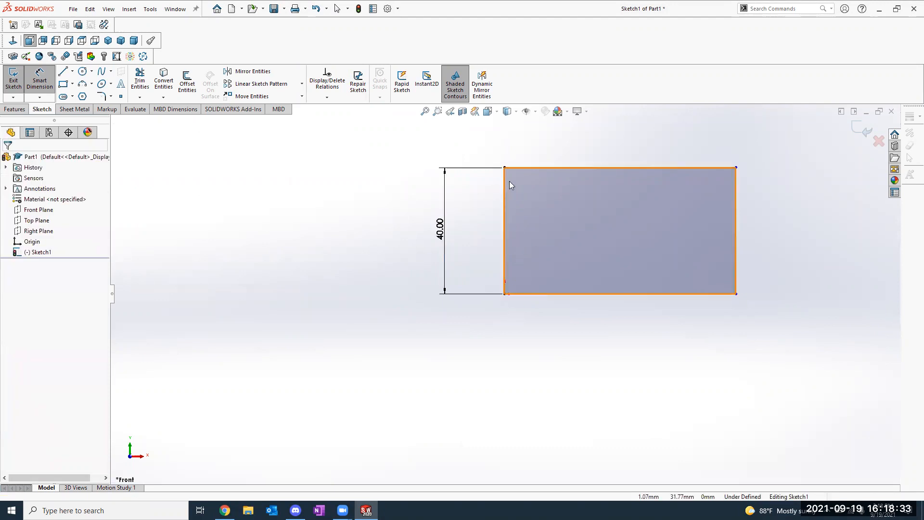
key(Escape)
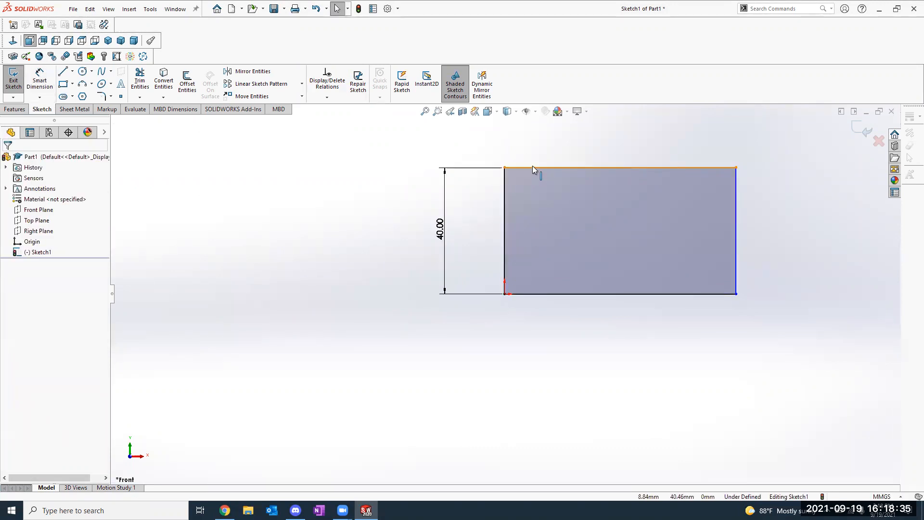
Test the rectangle's remaining freedom by trying to move its top edge and shifting its right edge outward, to about 74 mm wide.
drag(552, 143, 561, 153)
click(746, 234)
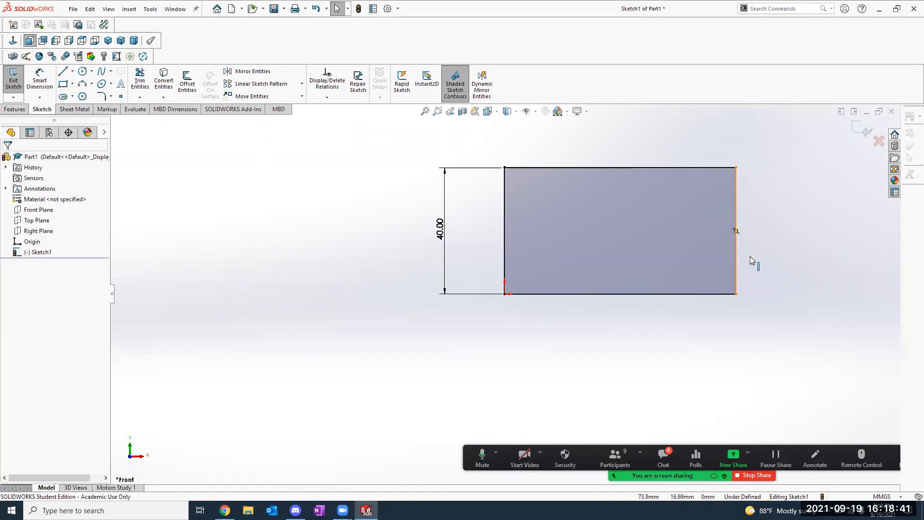
drag(736, 256, 740, 256)
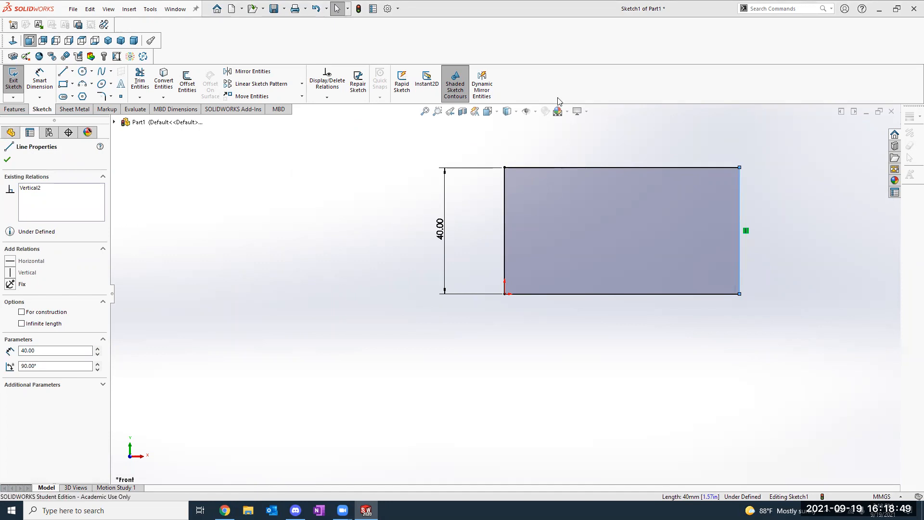
click(357, 221)
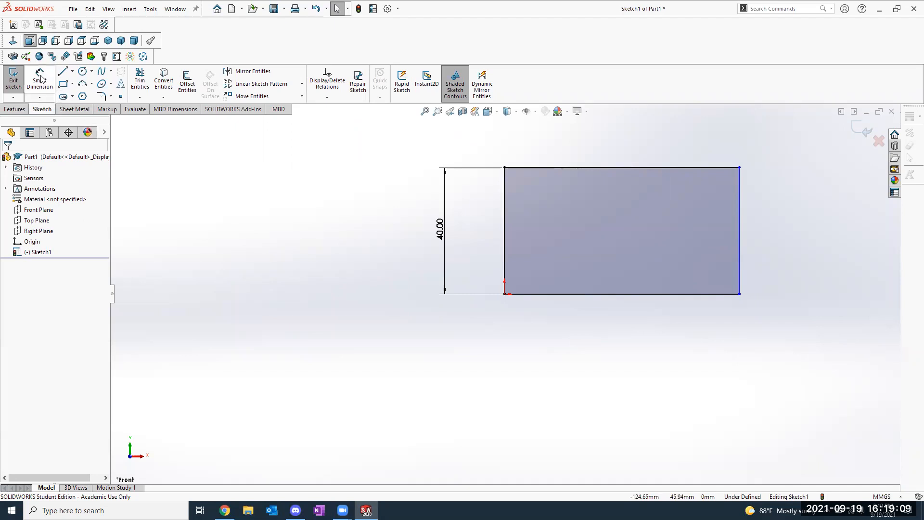
Dimension the rectangle's bottom edge with Smart Dimension and set its width to 100 mm.
click(545, 293)
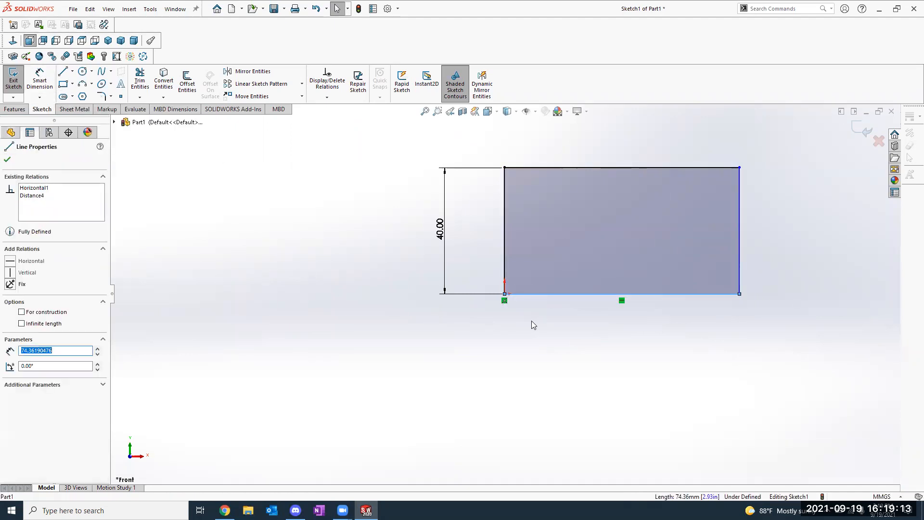
click(531, 320)
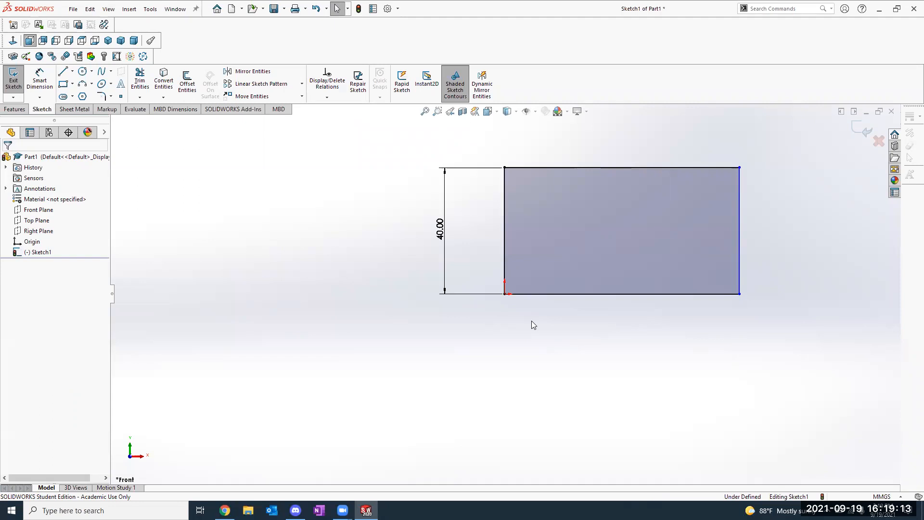
click(38, 81)
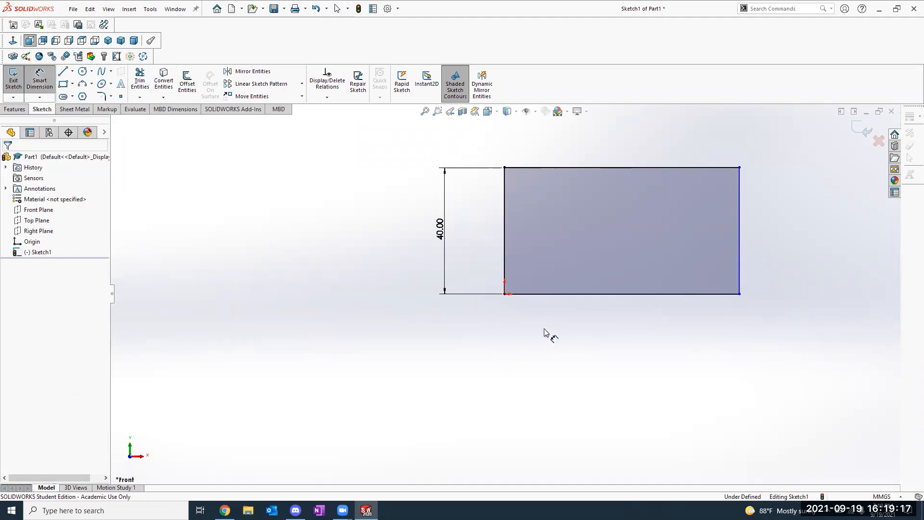
click(585, 360)
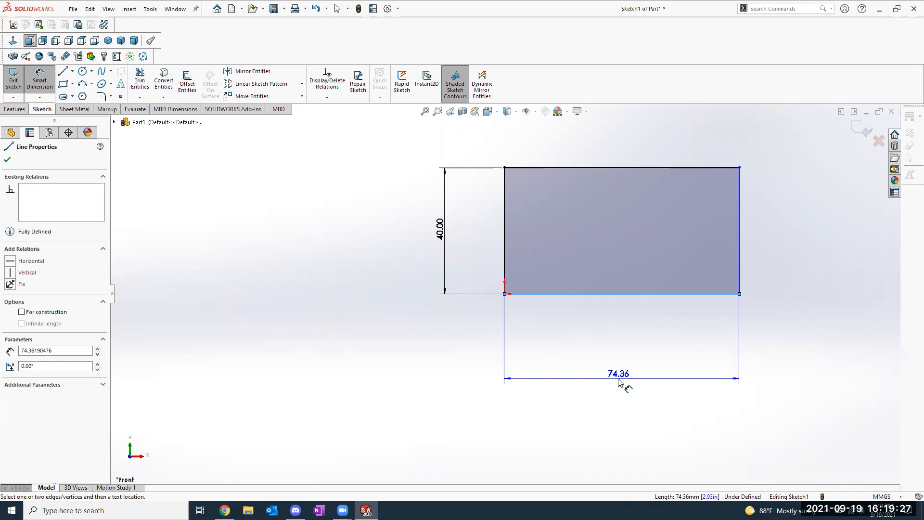
key(Escape)
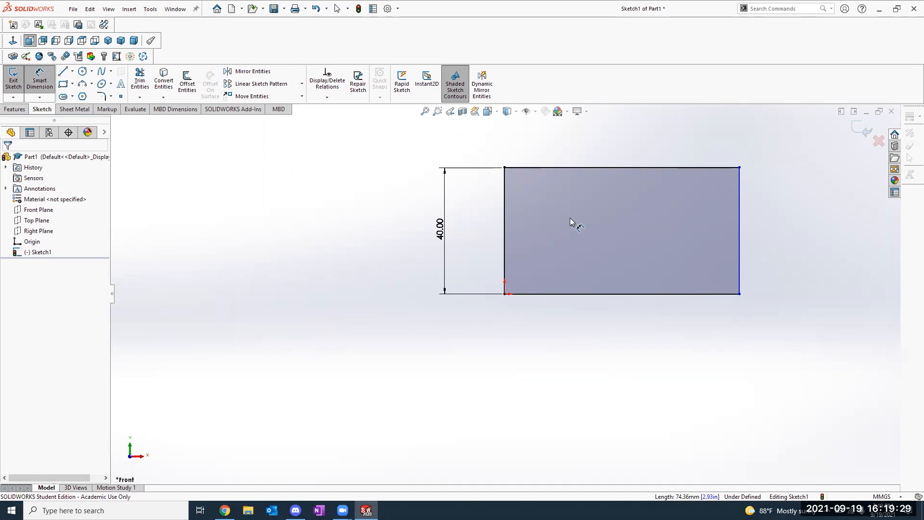
click(590, 294)
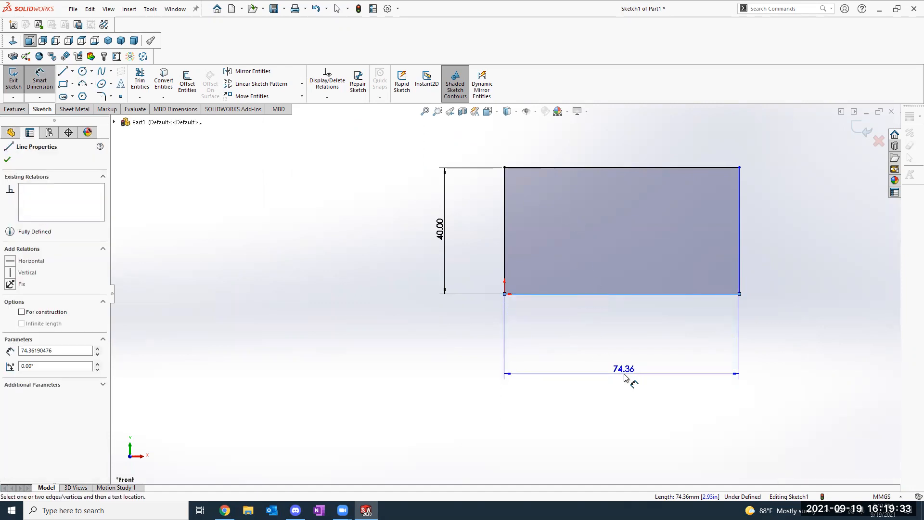
click(624, 377)
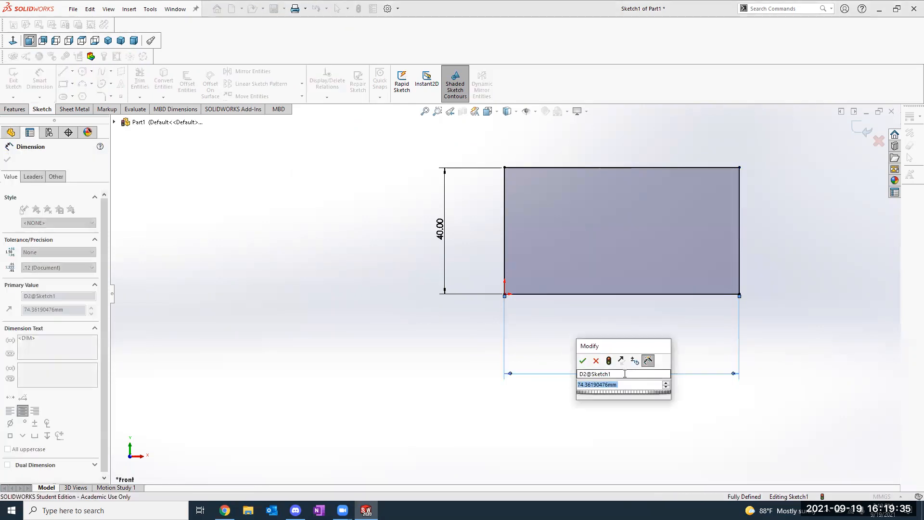
text(60)
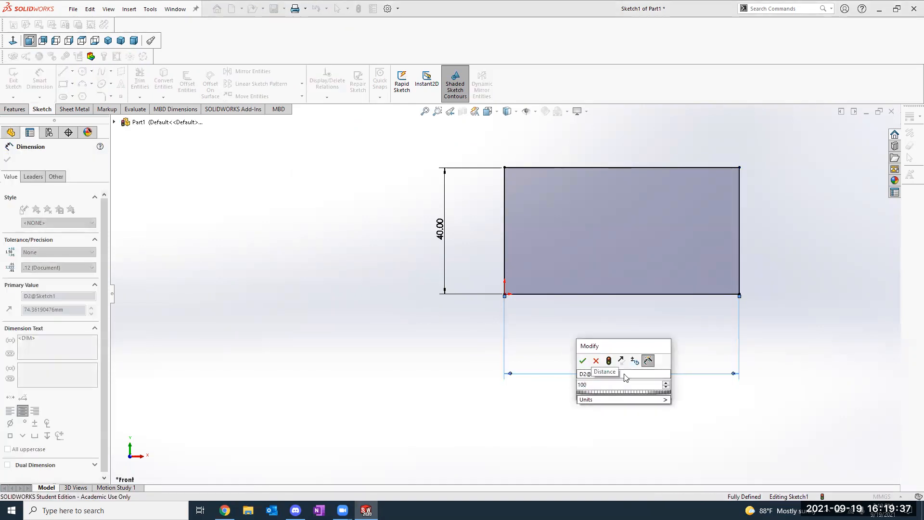
key(Return)
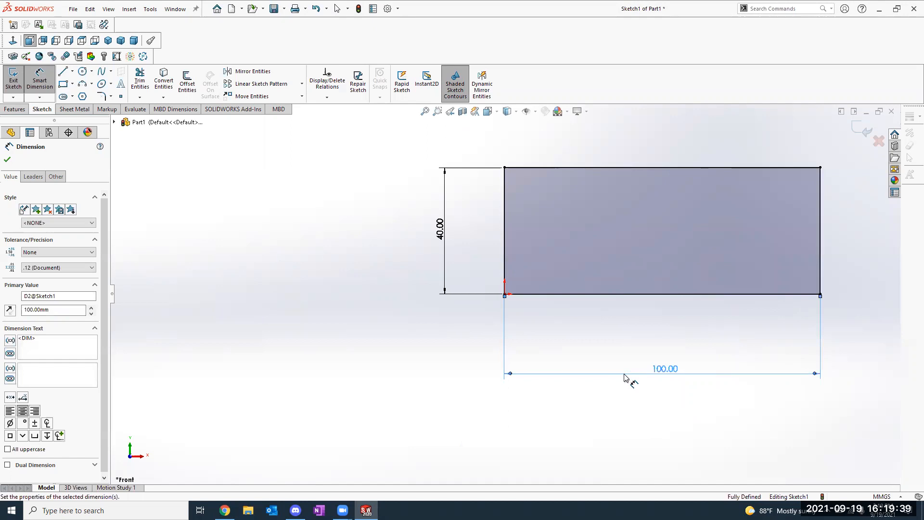
key(Escape)
key(Escape)
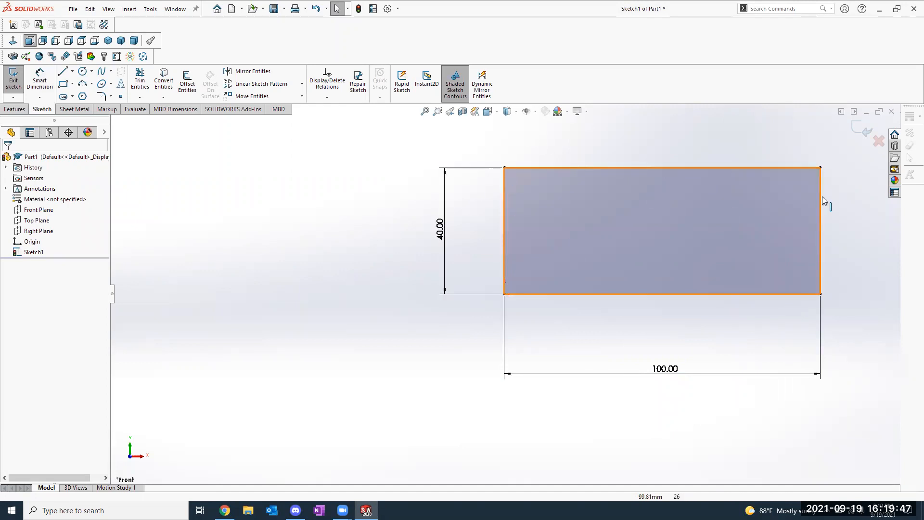
Test whether the rectangle's upper-right corner can still move, and exit the sketch.
click(821, 167)
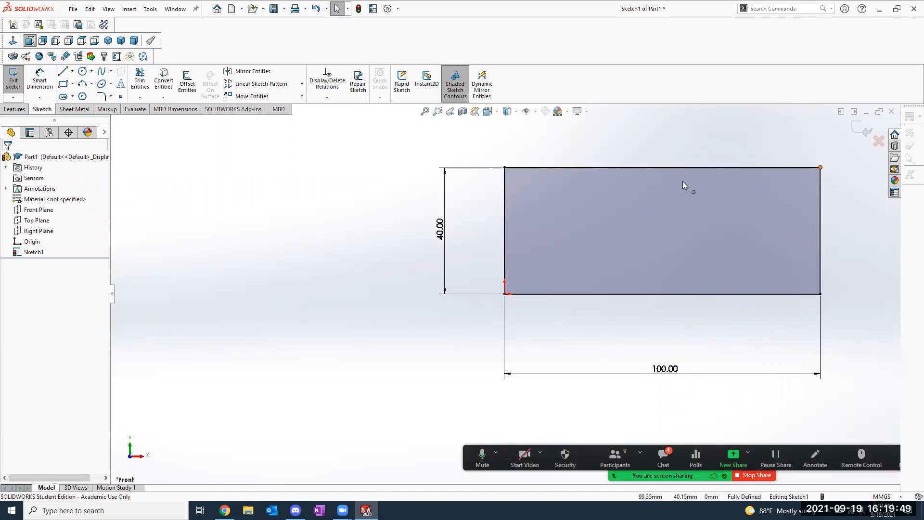
click(498, 152)
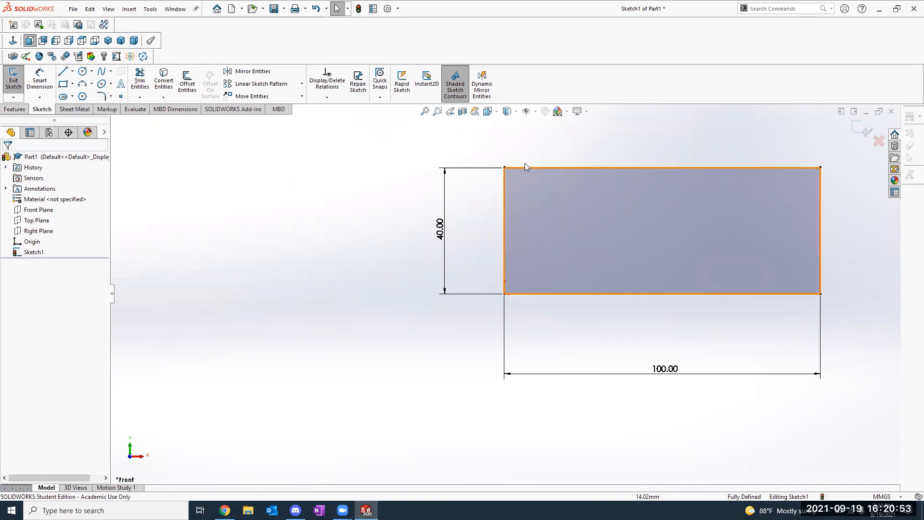
click(12, 77)
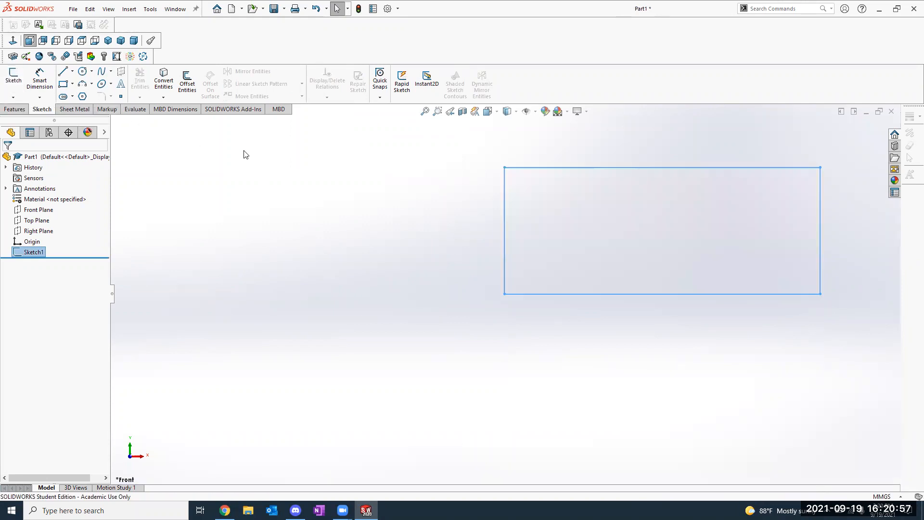
Start an Extruded Boss/Base from the rectangle sketch and select the sketch in its selected contours.
scroll(305, 132, down, 1)
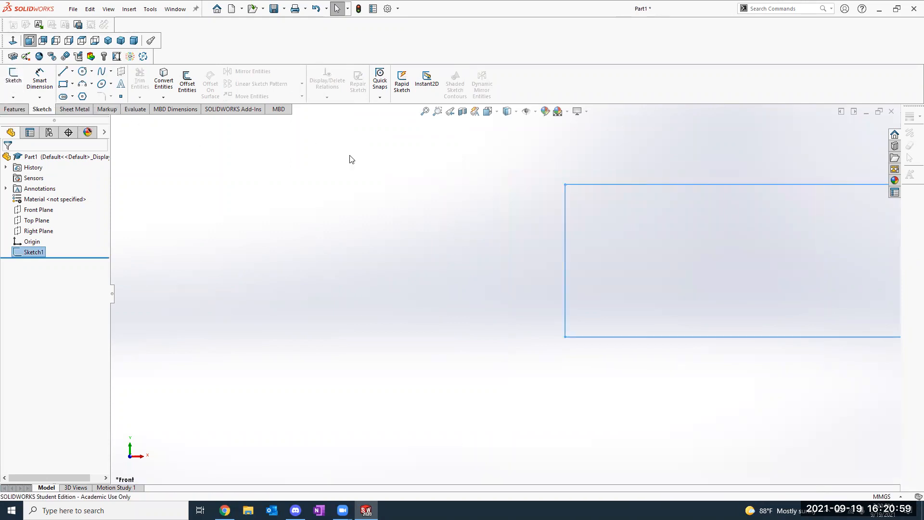
scroll(352, 160, up, 1)
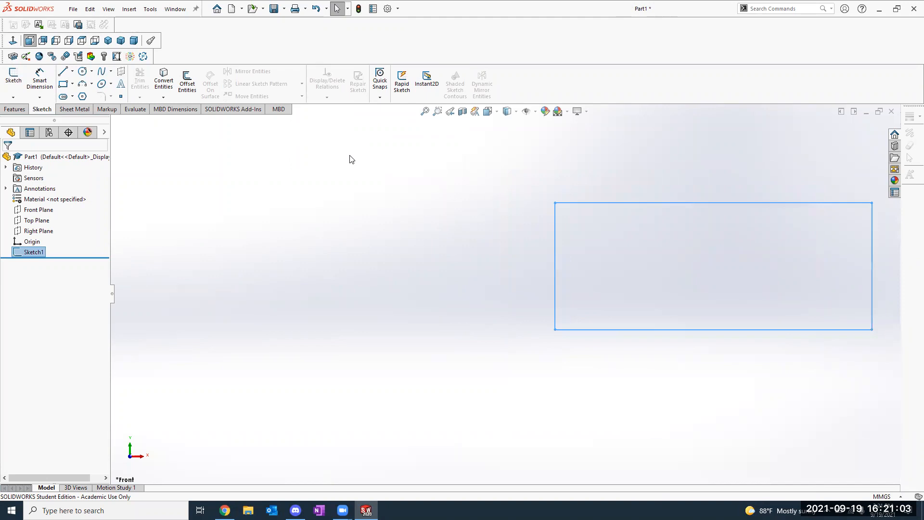
click(350, 159)
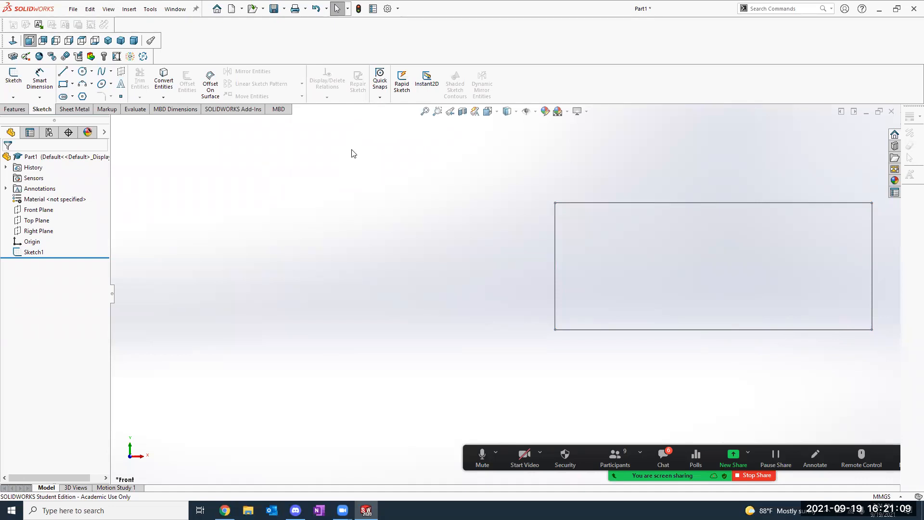
click(33, 252)
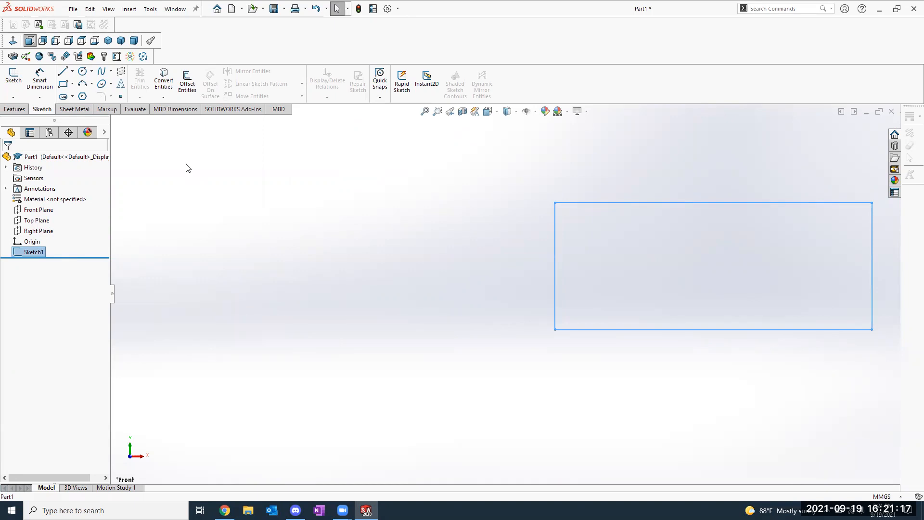
click(15, 109)
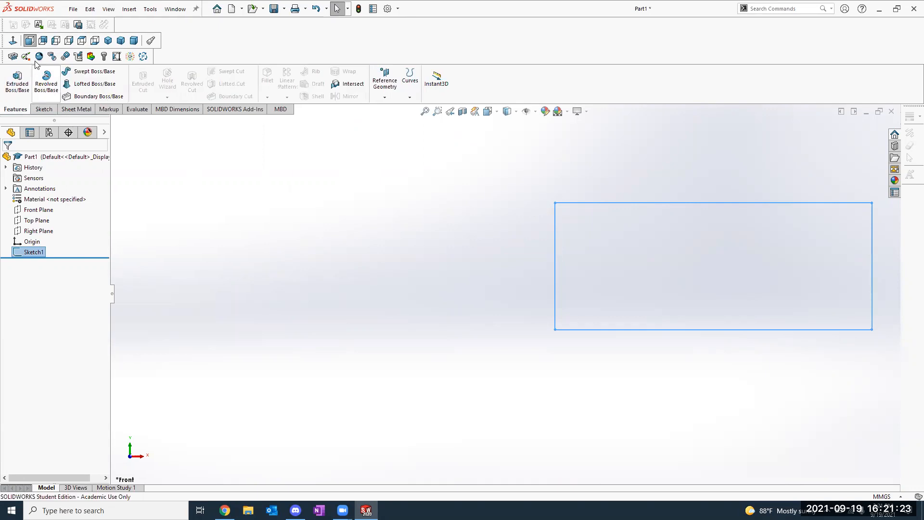
click(15, 90)
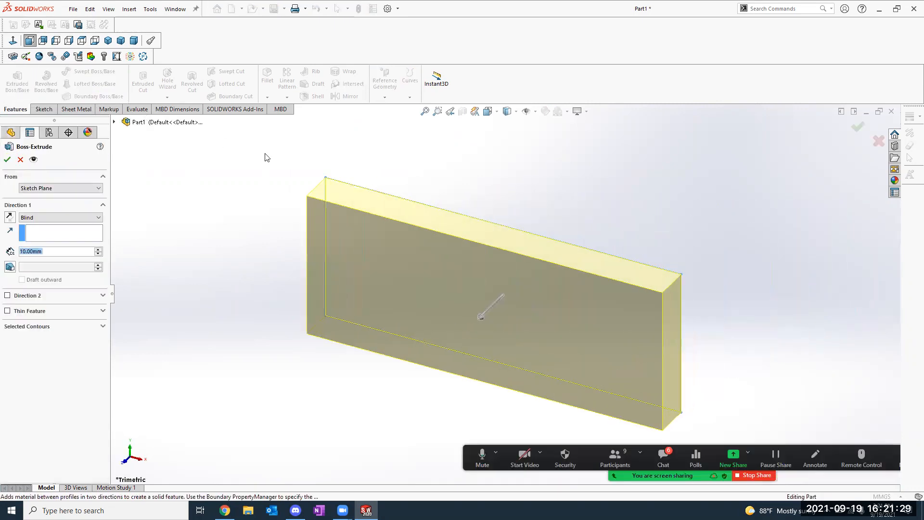
click(85, 326)
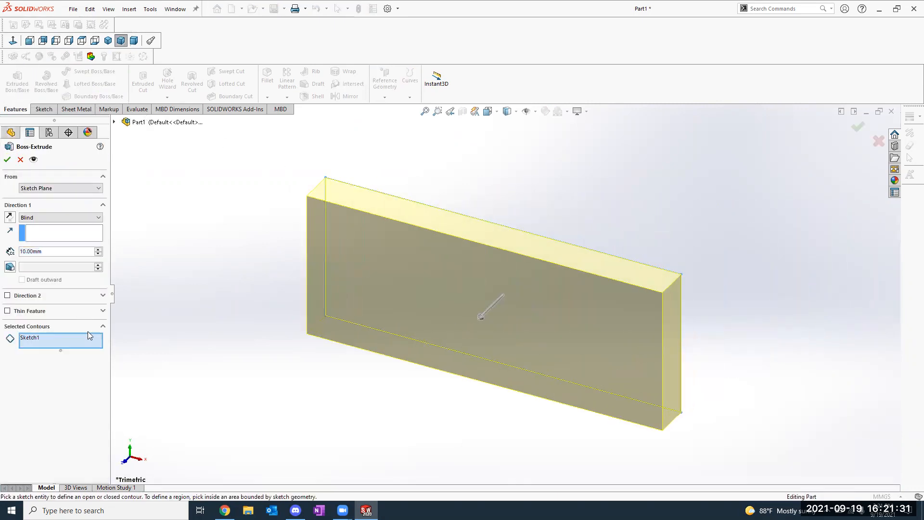
click(45, 337)
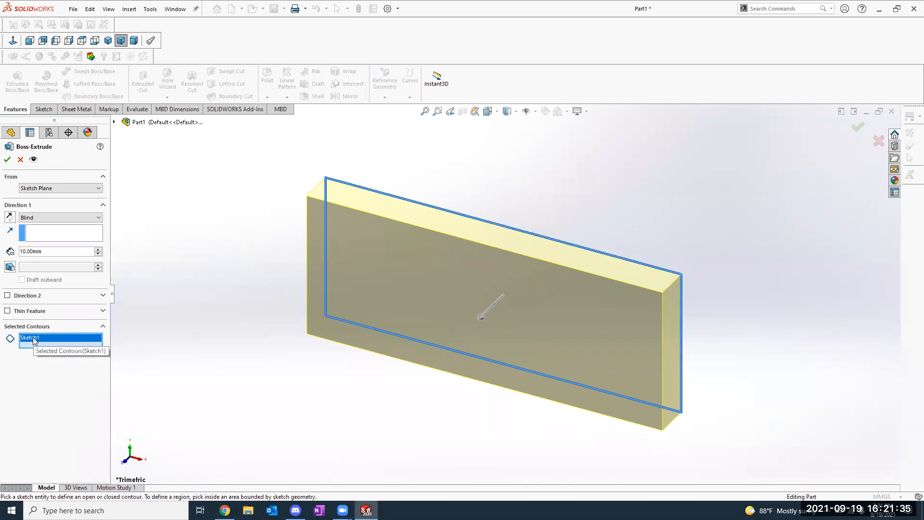
Review the extrusion's start and end condition options, keeping Sketch Plane and Blind.
click(77, 189)
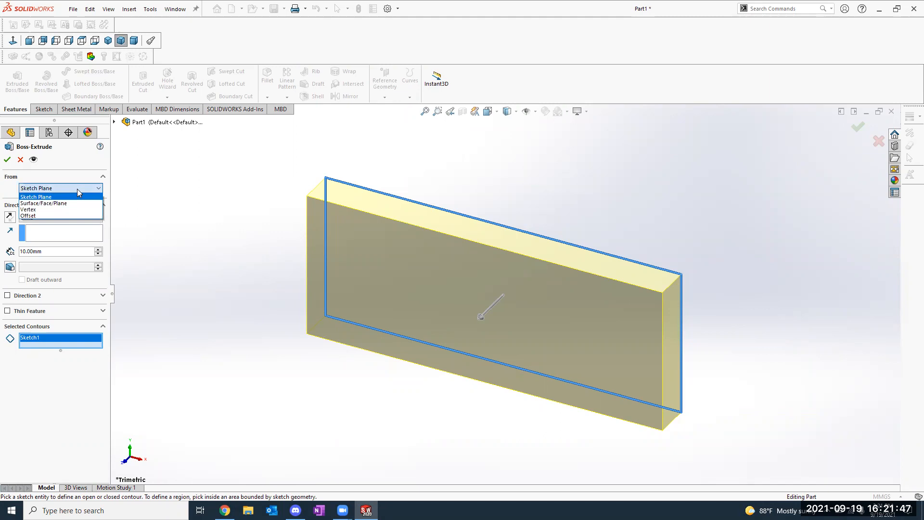
click(77, 189)
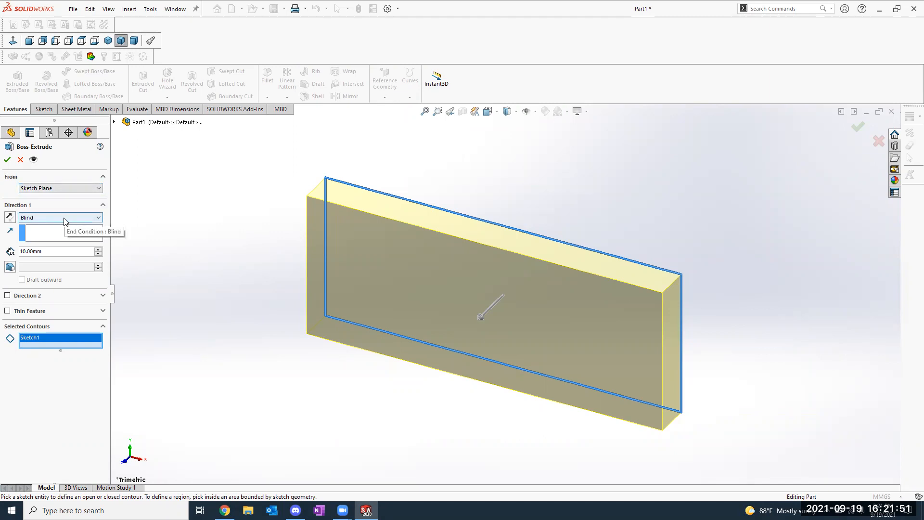
click(64, 218)
click(63, 218)
click(66, 219)
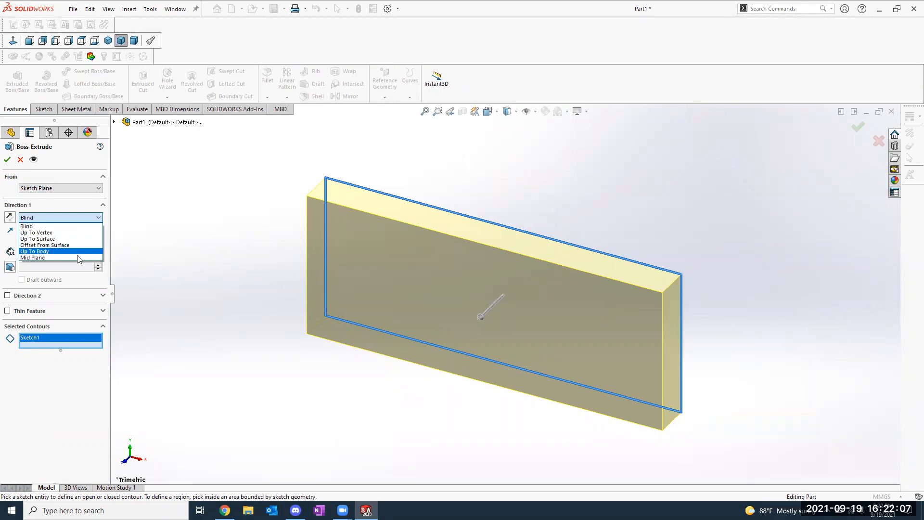
click(43, 400)
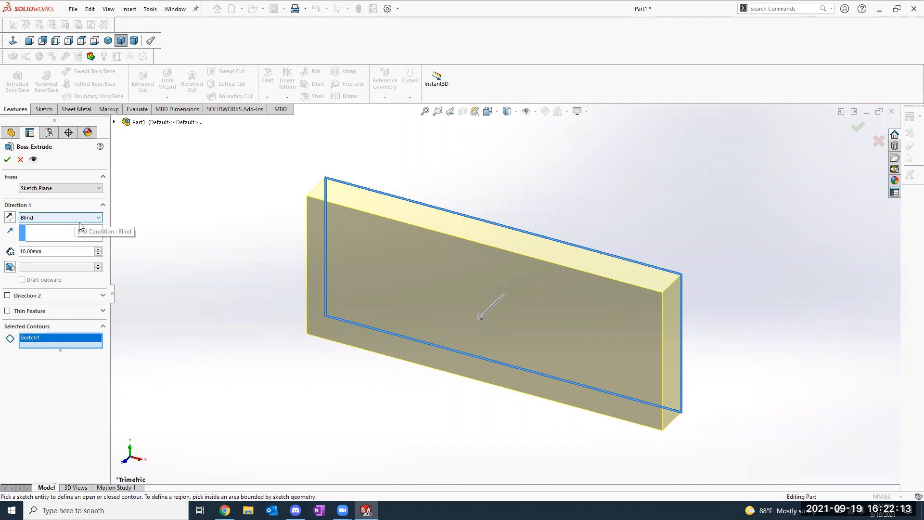
Check the depth in the Battery Drawing slide in the browser, and extrude the rectangle 30 mm in SOLIDWORKS.
click(62, 252)
click(62, 252)
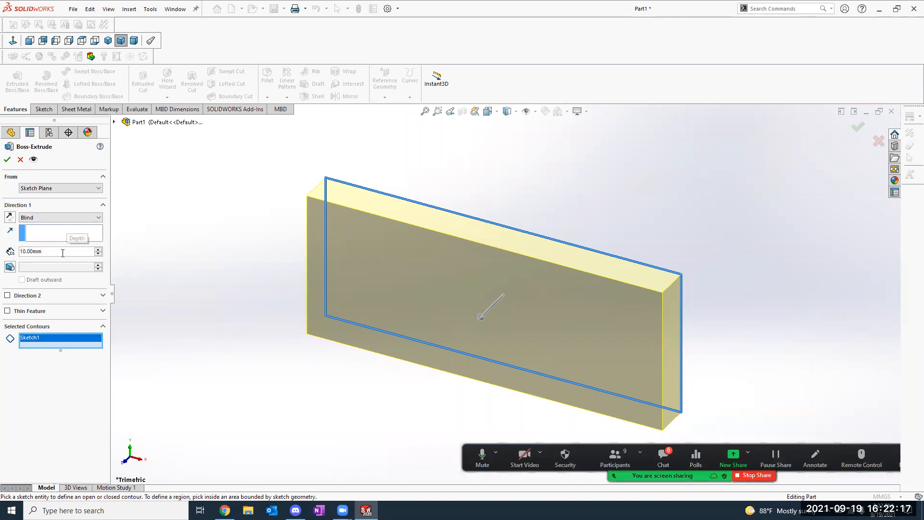
key(alt+Tab)
key(alt+Tab)
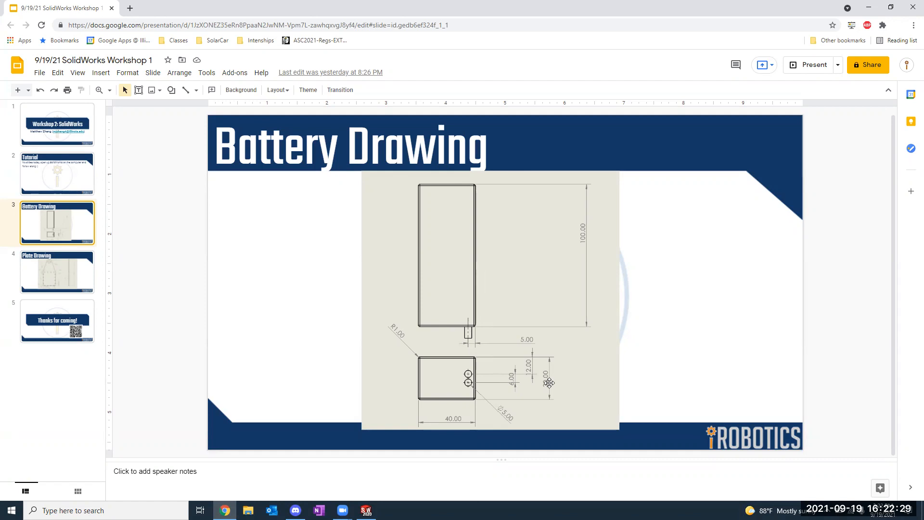
key(alt+Tab)
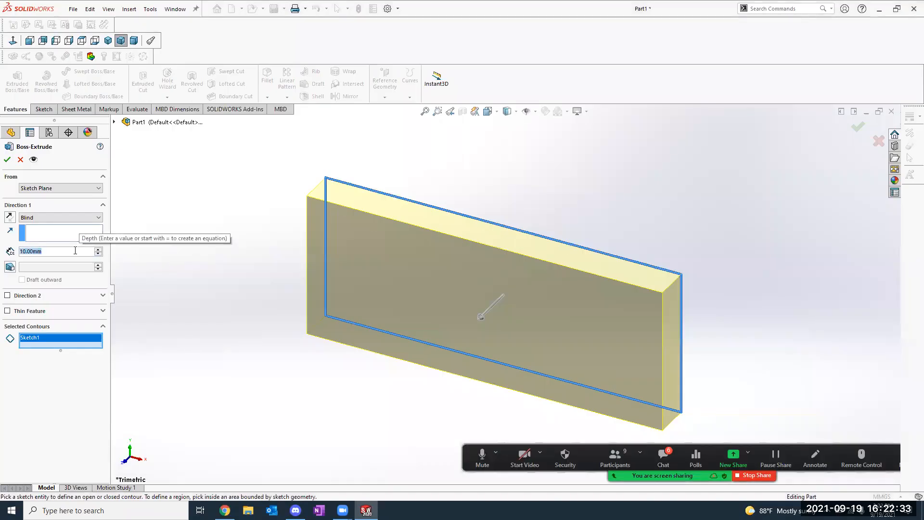
text(30)
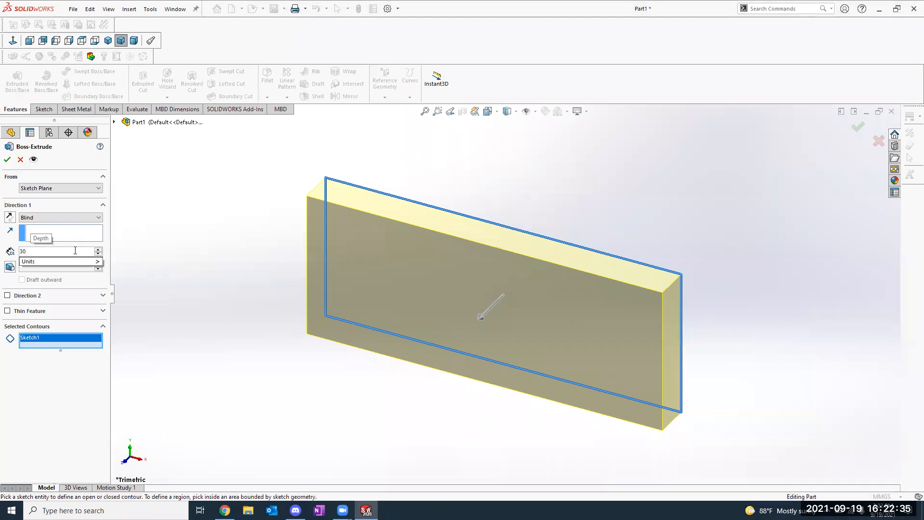
key(Return)
scroll(257, 195, down, 1)
scroll(261, 196, up, 2)
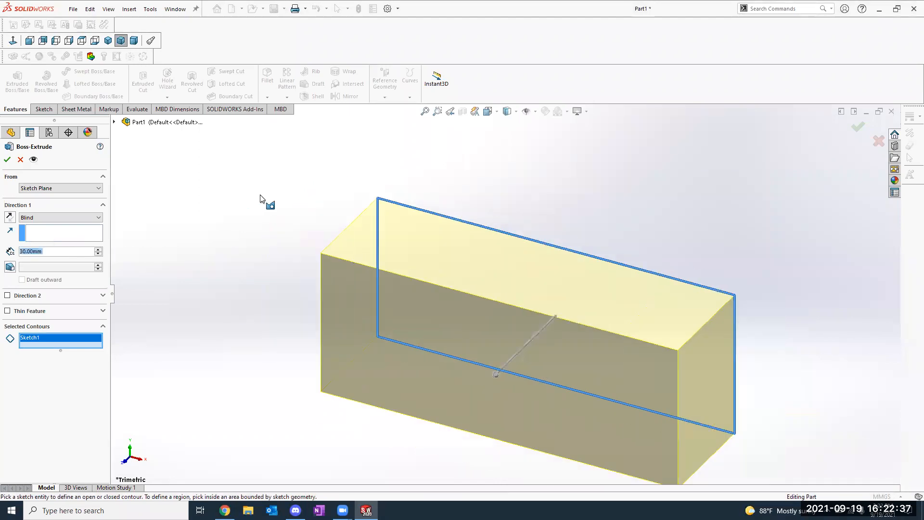
mouse_move(542, 249)
middle_down()
mouse_move(518, 245)
mouse_move(526, 244)
middle_up()
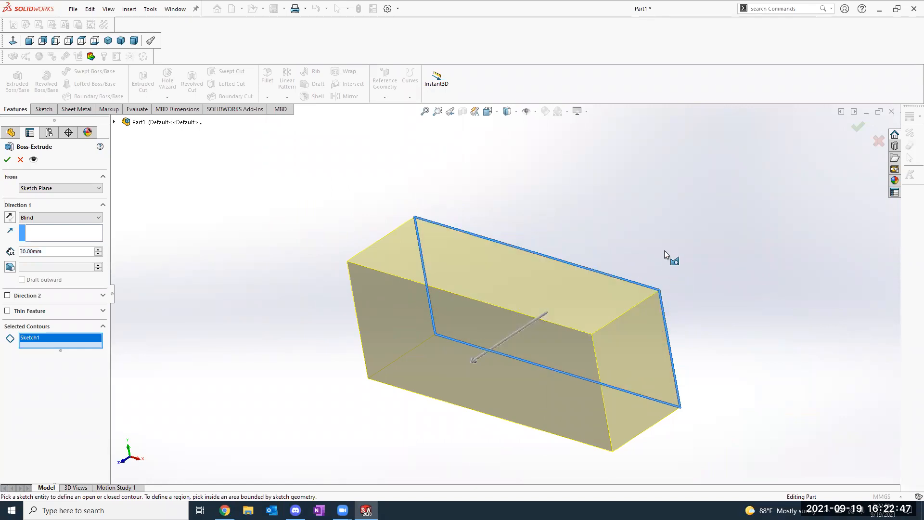
click(8, 159)
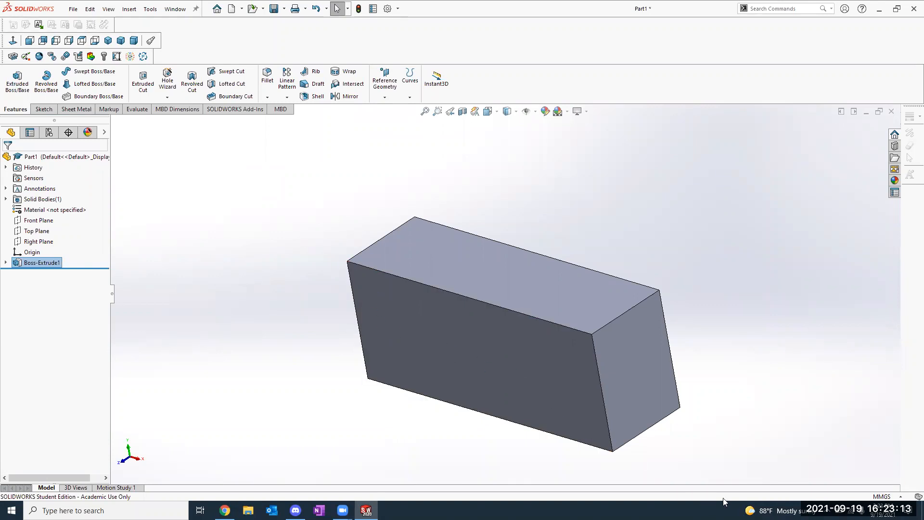
Review the document unit systems and keep MMGS (millimeter, gram, second).
click(892, 497)
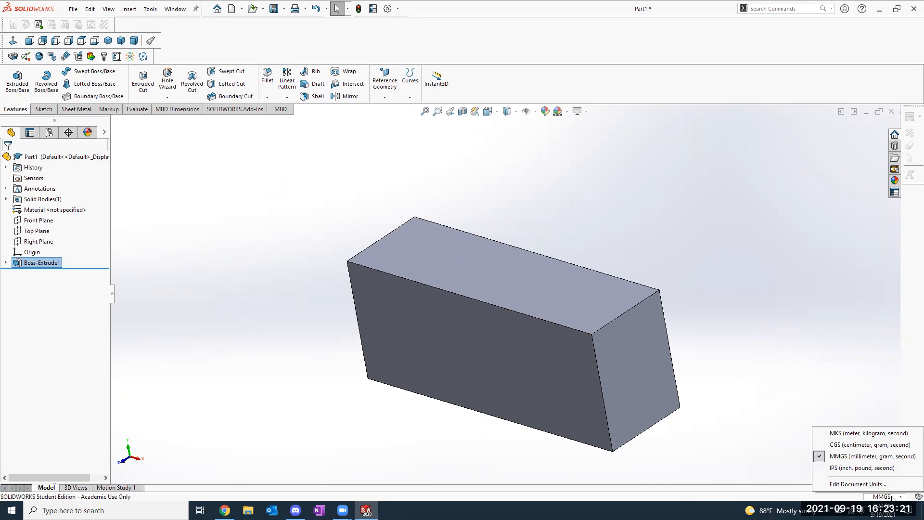
click(851, 461)
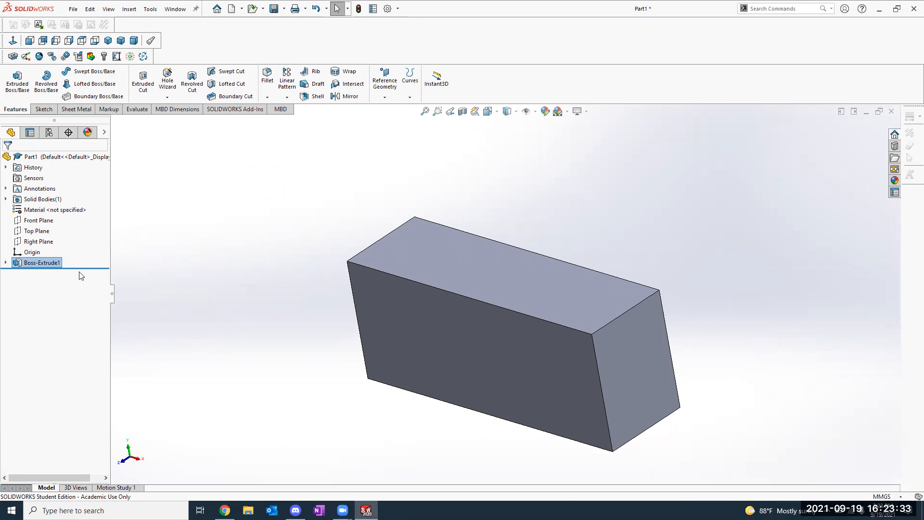
Expand the extruded block in the feature tree and open its rectangle sketch for editing.
click(5, 263)
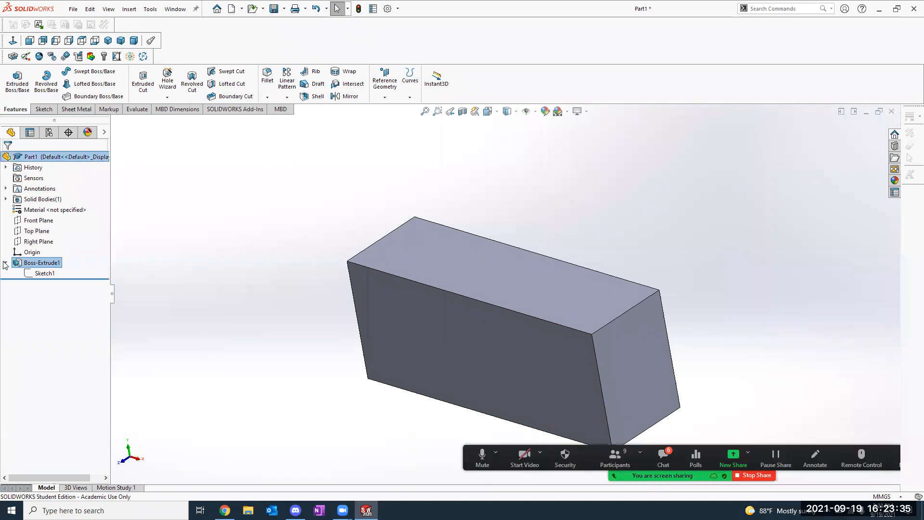
click(43, 275)
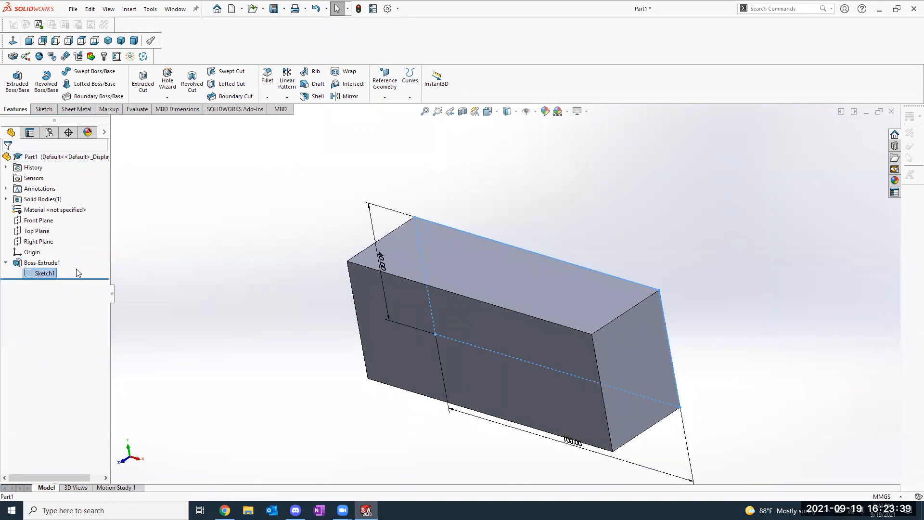
right_click(45, 273)
click(52, 244)
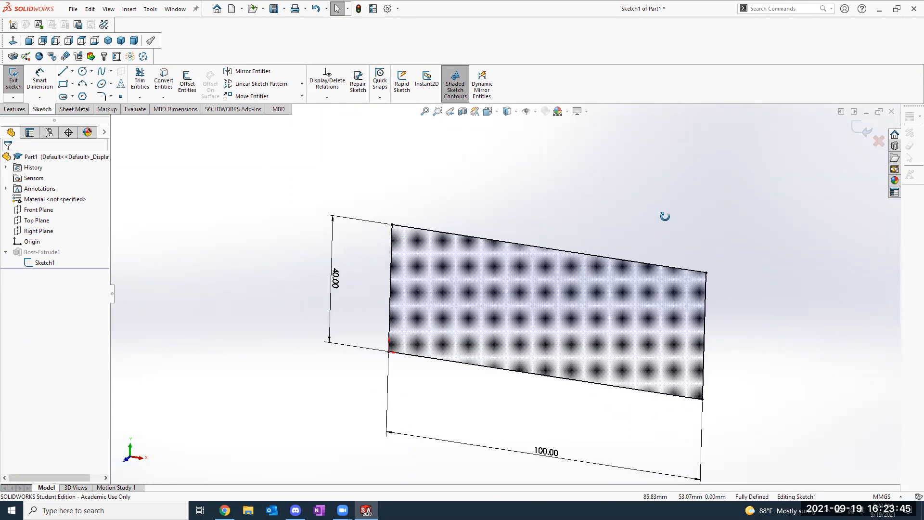
Try to add a redundant Smart Dimension to the rectangle's top edge, cancel it, and exit the sketch.
click(39, 80)
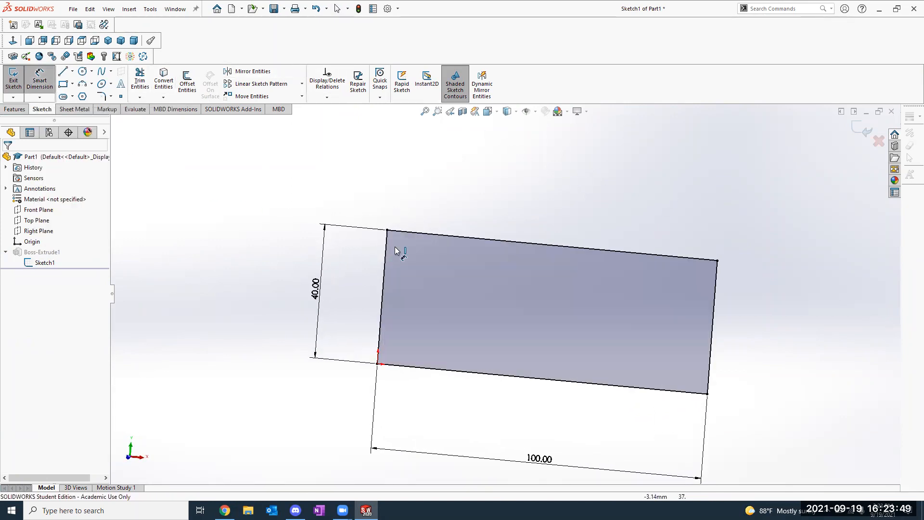
click(456, 238)
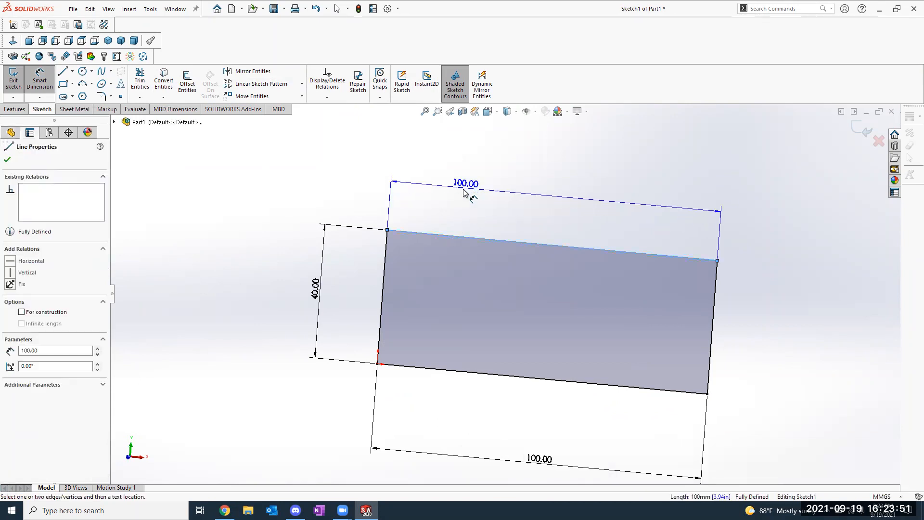
click(465, 195)
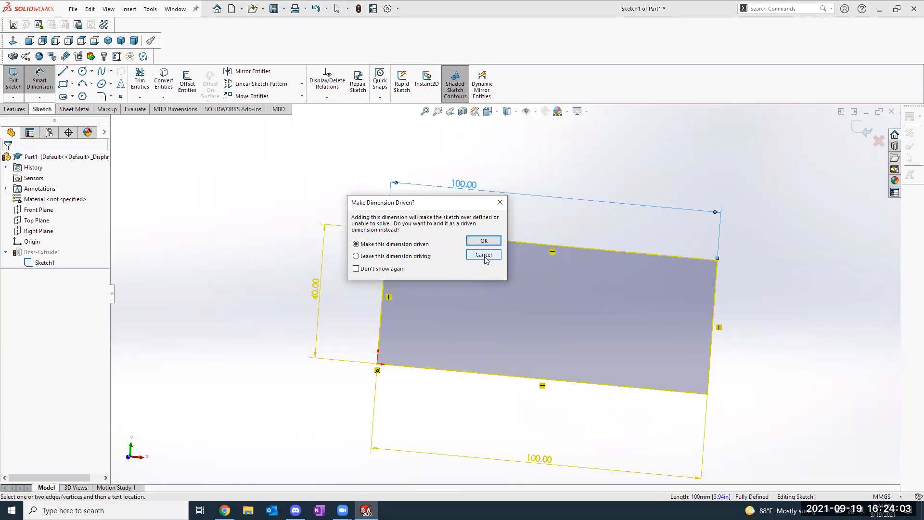
click(483, 255)
mouse_move(483, 255)
middle_down()
mouse_move(481, 221)
mouse_move(422, 178)
mouse_move(469, 204)
middle_up()
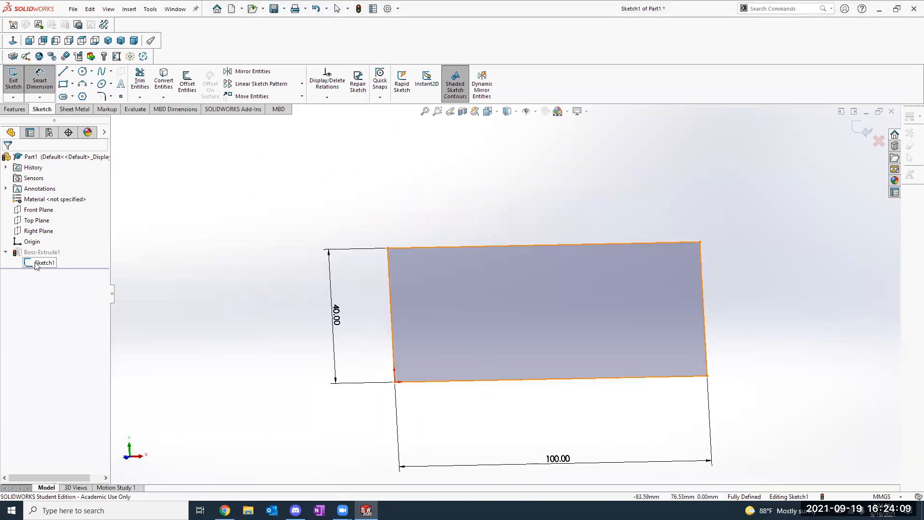
click(868, 131)
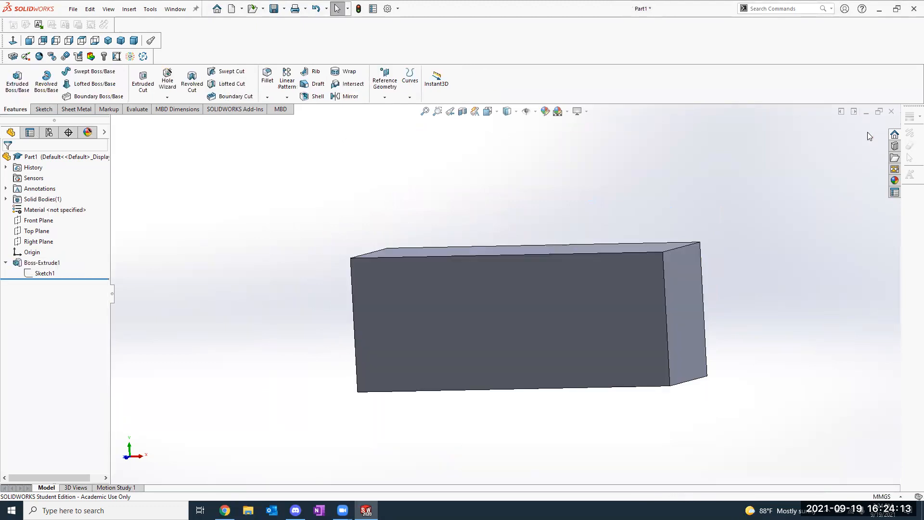
Reopen the base rectangle sketch beneath the extrusion for editing.
middle_drag(642, 191, 592, 220)
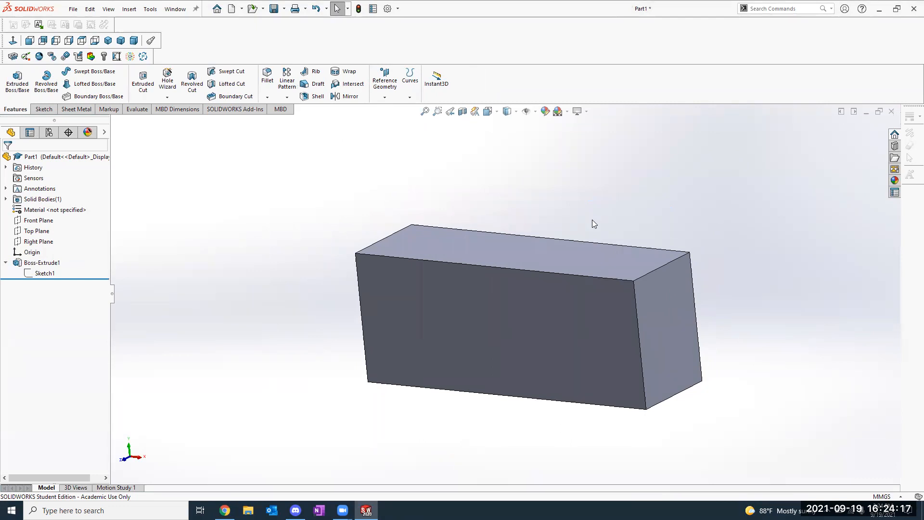
click(45, 273)
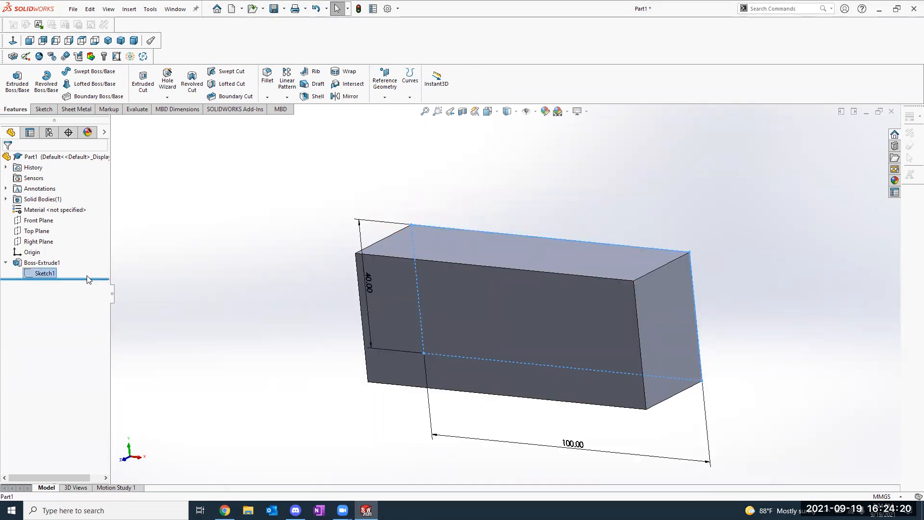
click(46, 274)
right_click(45, 274)
key(Escape)
click(46, 274)
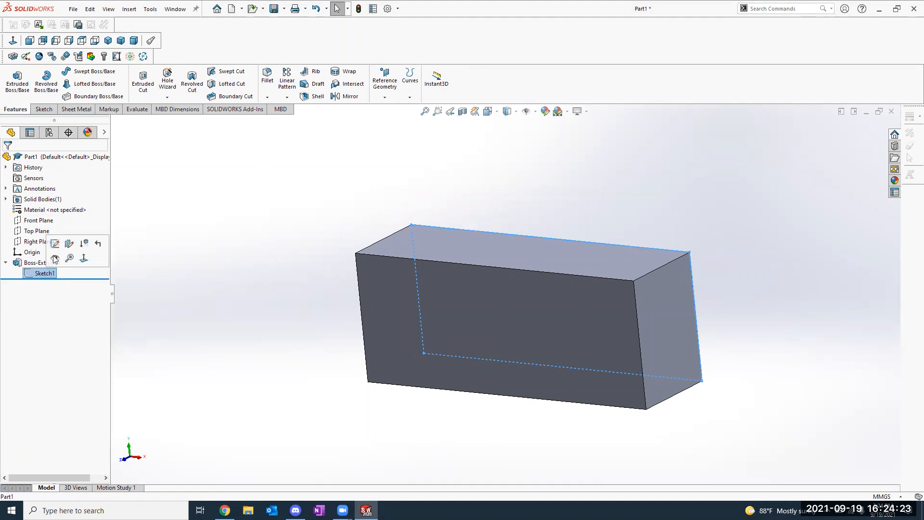
right_click(62, 274)
key(Escape)
right_click(50, 270)
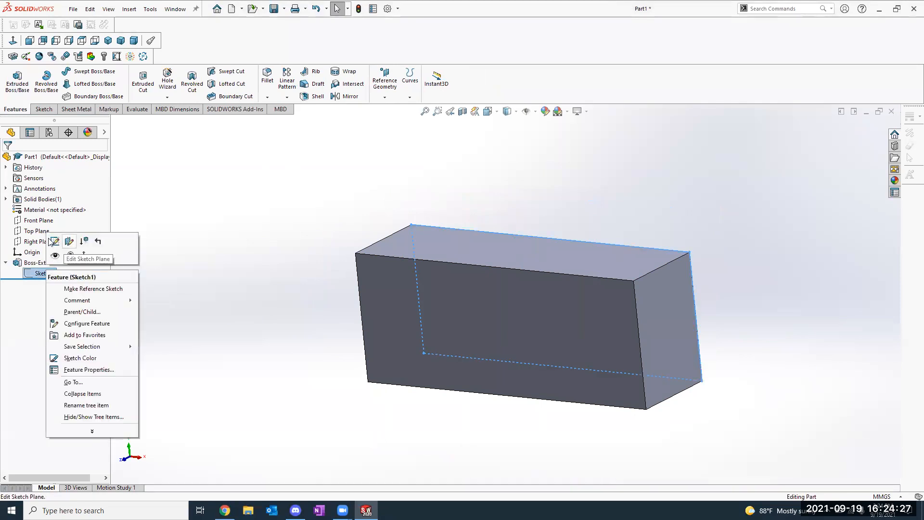
click(54, 241)
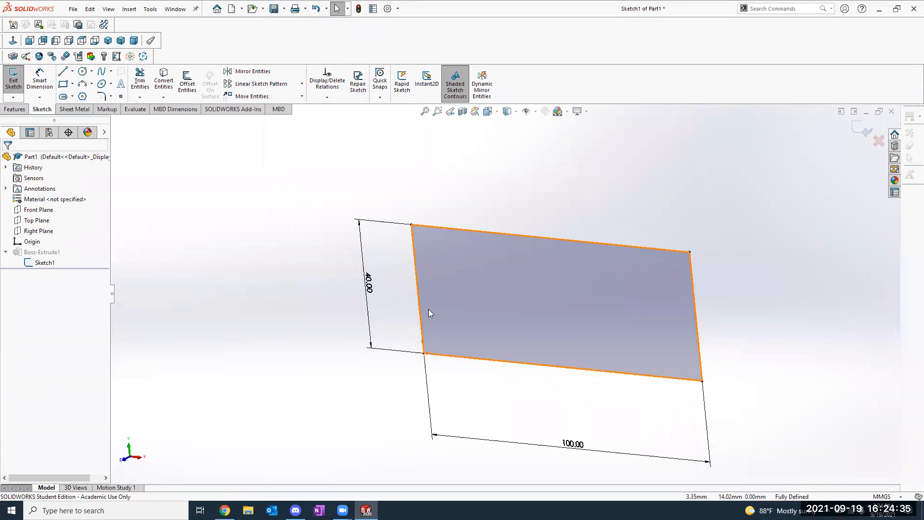
middle_drag(588, 288, 602, 247)
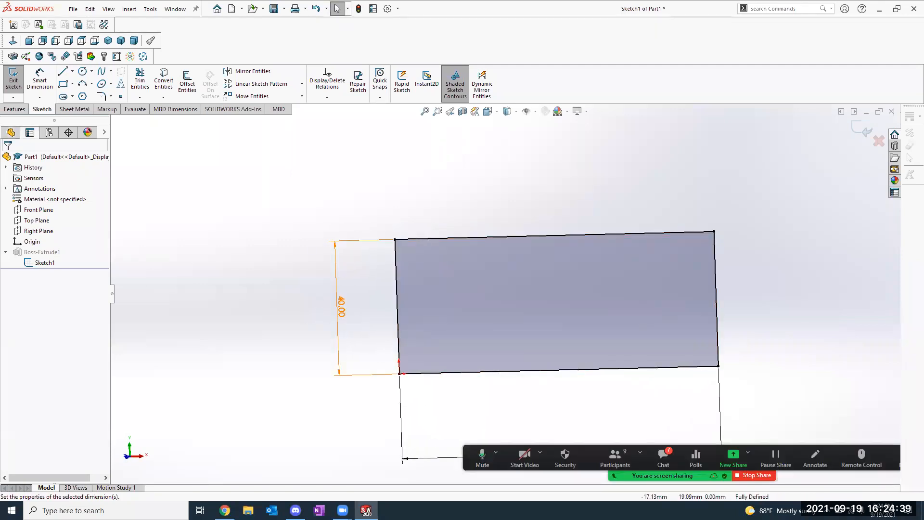
Set the base rectangle's vertical dimension to 90 mm and exit the sketch to rebuild the block.
double_click(341, 307)
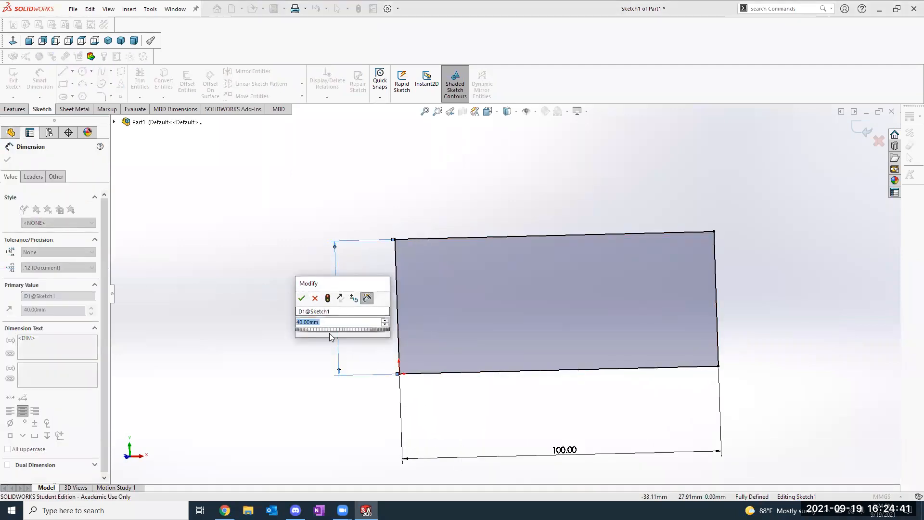
key(Return)
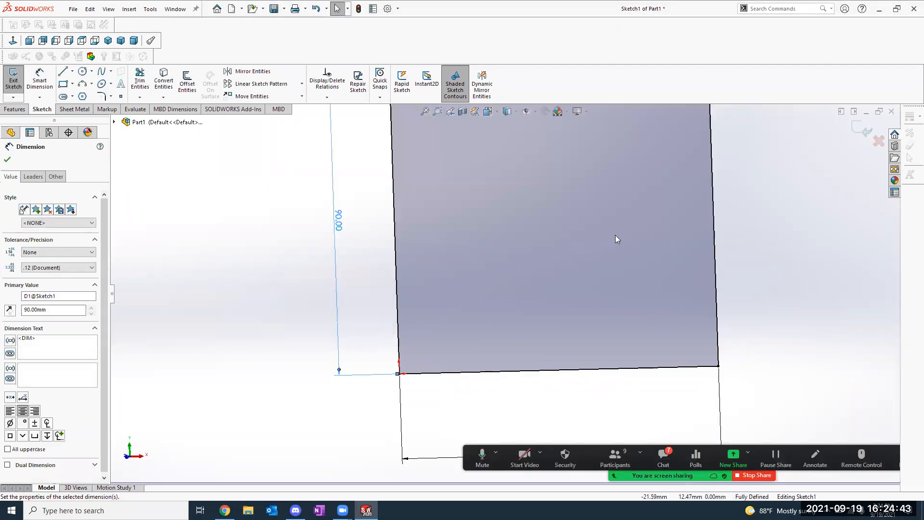
click(867, 125)
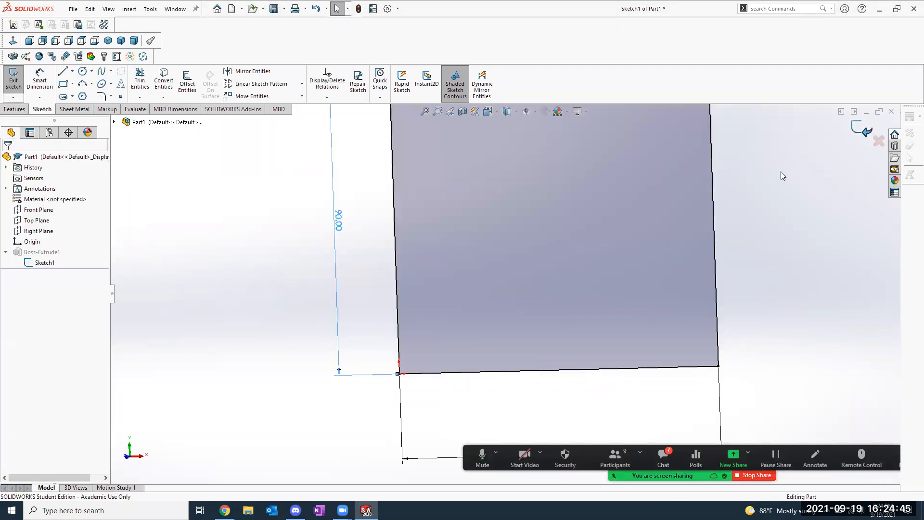
middle_drag(755, 235, 699, 177)
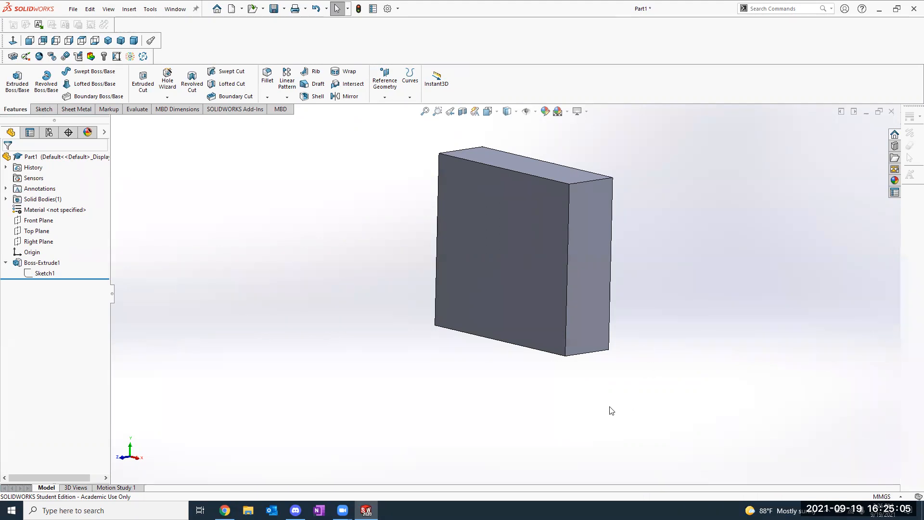
Reopen the base rectangle sketch, set its vertical dimension to 40 mm and exit the sketch.
click(43, 273)
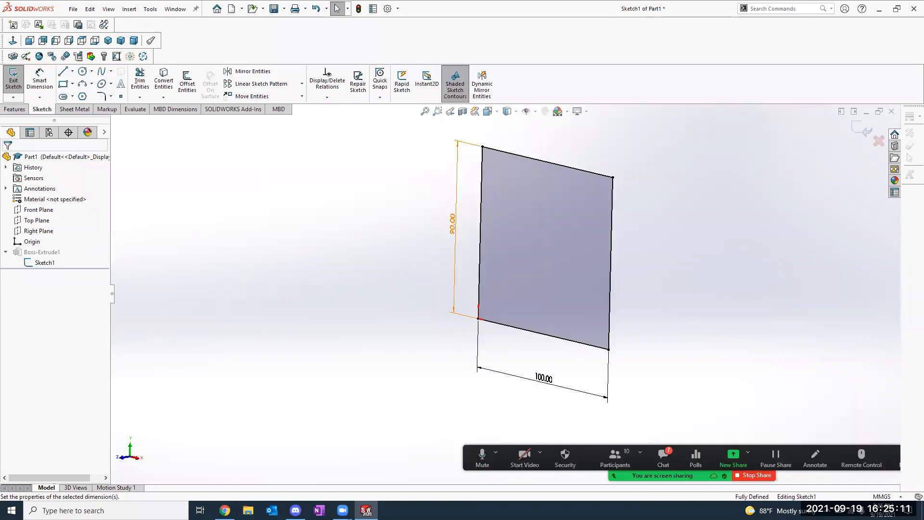
double_click(452, 224)
text(90.00mm)
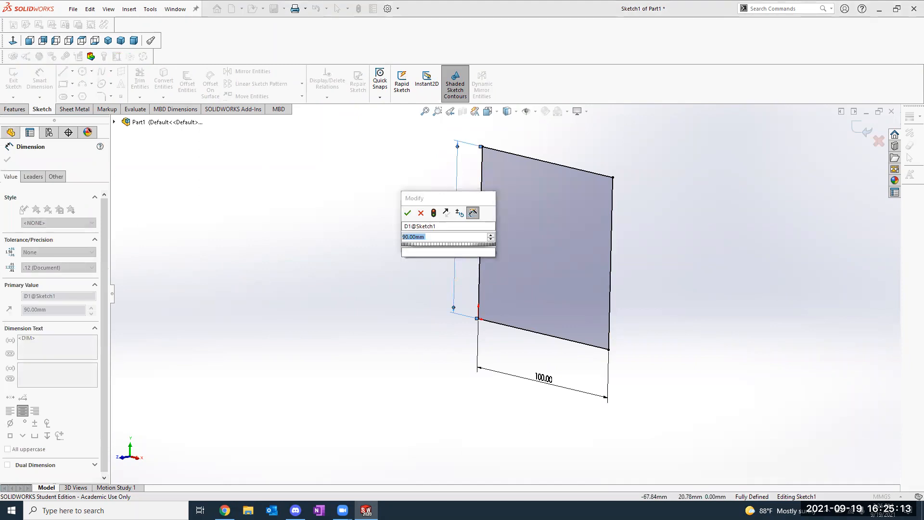
key(Return)
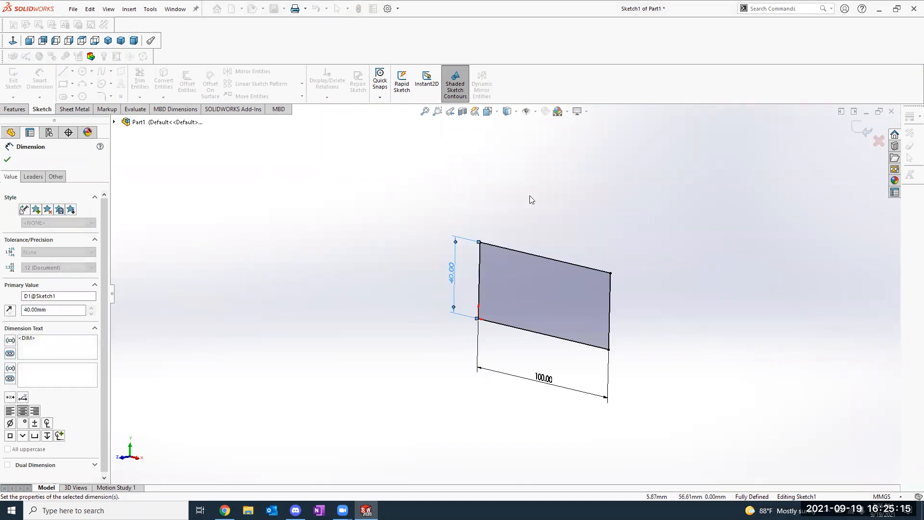
click(861, 131)
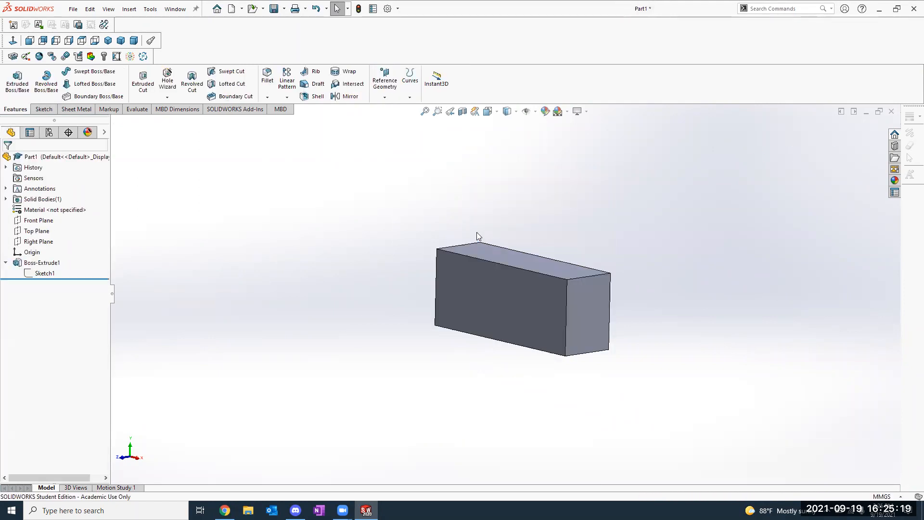
Examine the extruded block from several sides and distances.
middle_drag(431, 228, 439, 231)
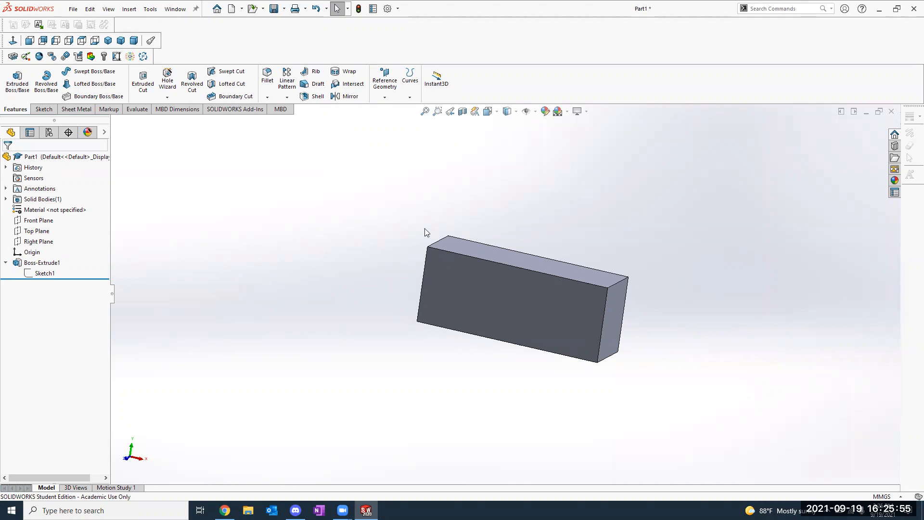
scroll(424, 228, up, 1)
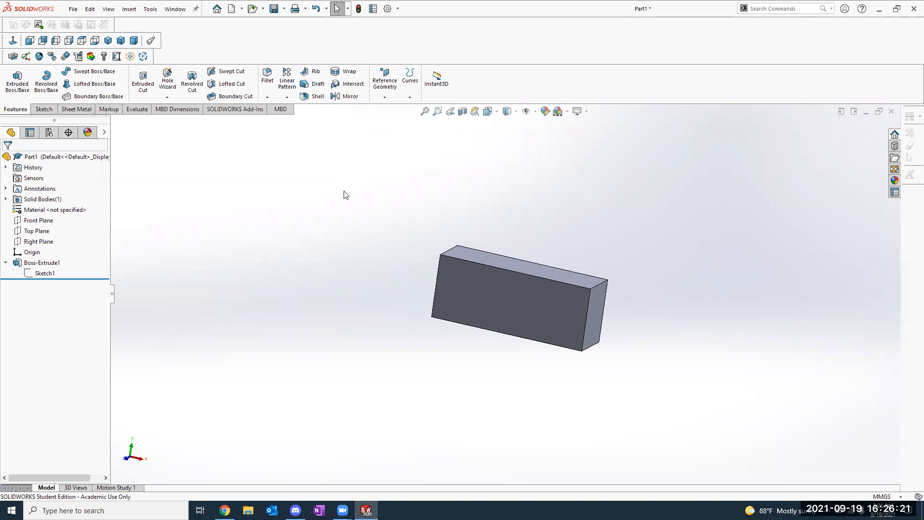
middle_drag(345, 195, 744, 173)
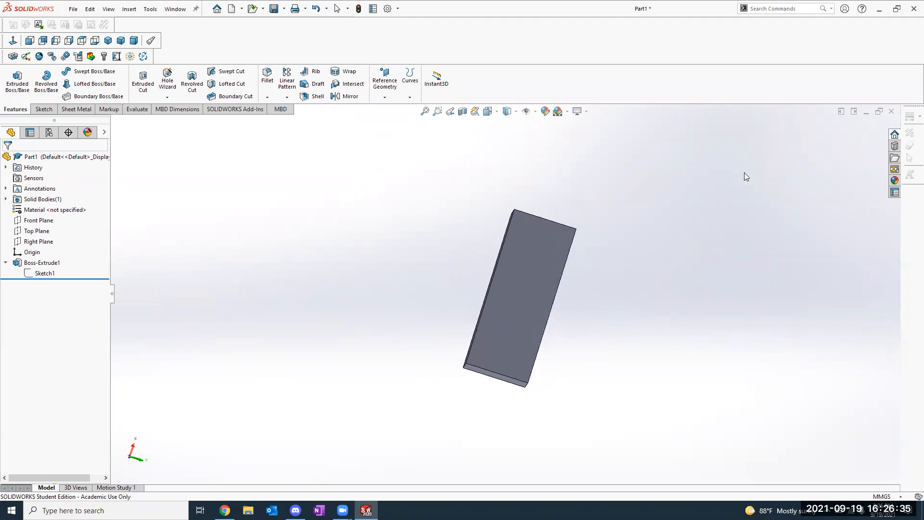
scroll(718, 189, down, 1)
scroll(593, 231, up, 1)
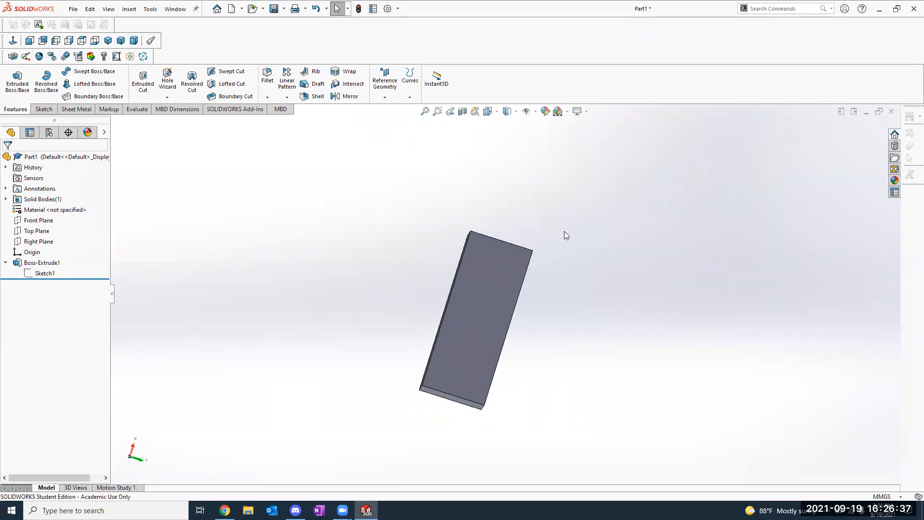
scroll(514, 246, up, 4)
scroll(518, 248, down, 5)
scroll(486, 338, up, 2)
scroll(485, 339, up, 3)
scroll(489, 337, down, 7)
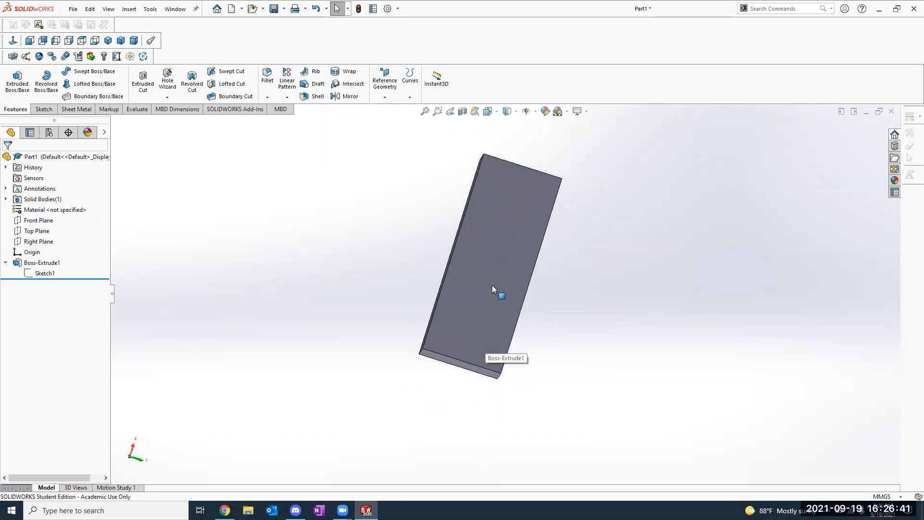
scroll(497, 279, up, 2)
scroll(498, 280, down, 4)
middle_drag(498, 281, 358, 230)
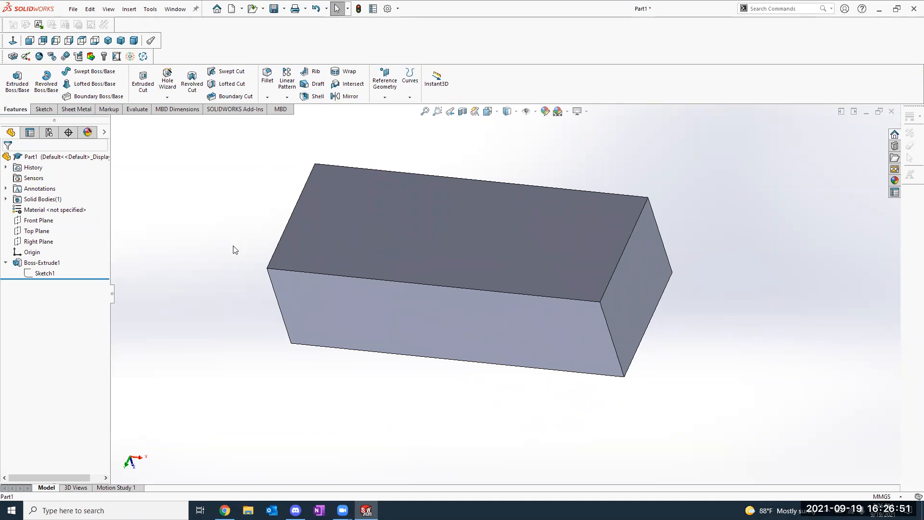
ctrl+middle_drag(233, 246, 277, 255)
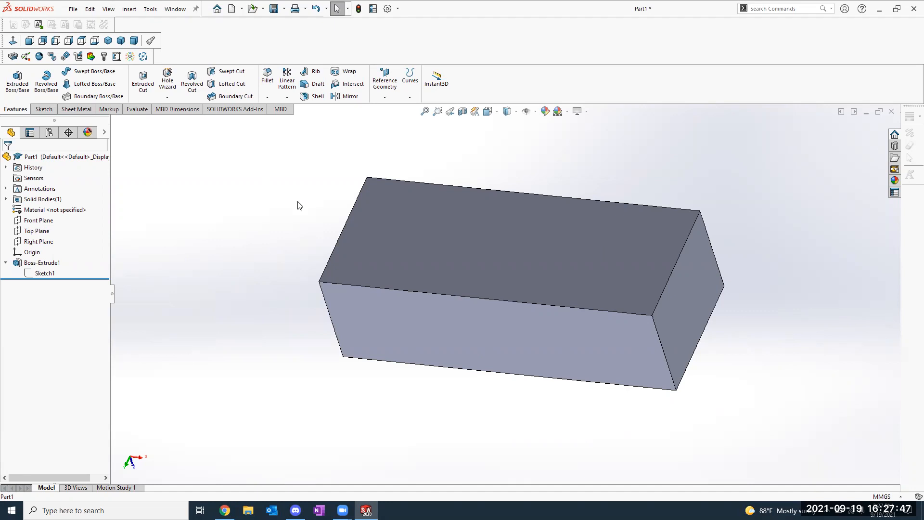
middle_drag(439, 181, 344, 251)
scroll(335, 254, up, 5)
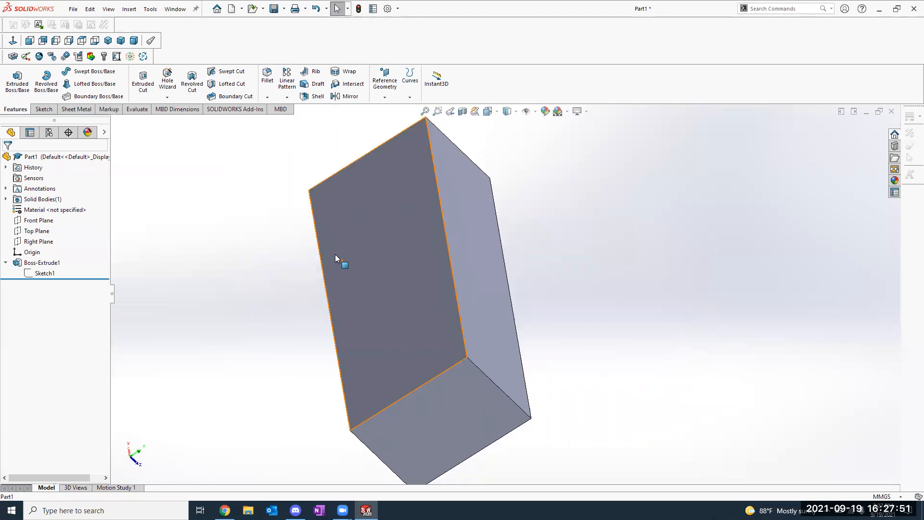
scroll(496, 274, down, 8)
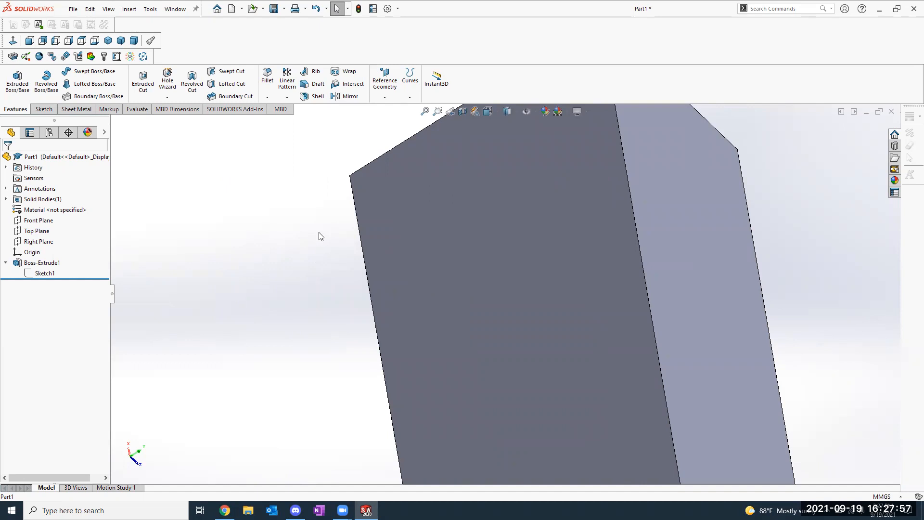
Use the view selector to show the block from an angled corner and bring it to the isometric orientation.
key(space)
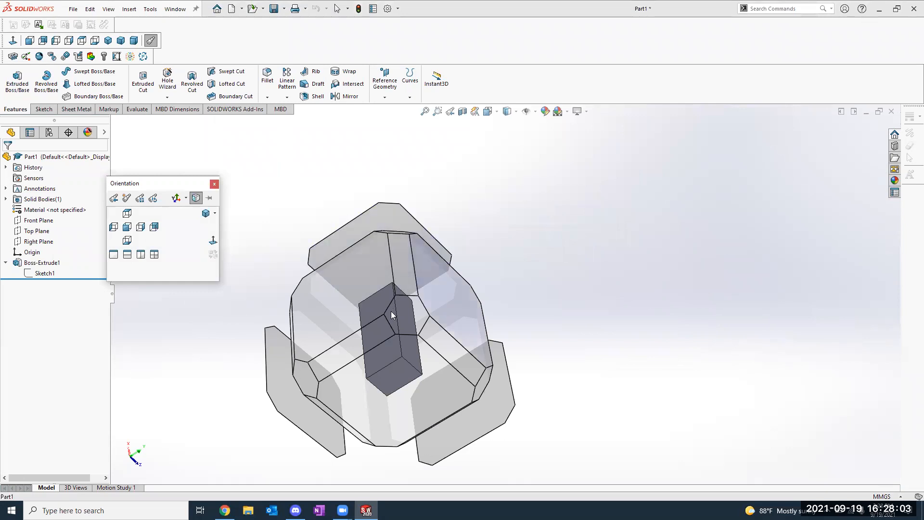
mouse_move(330, 342)
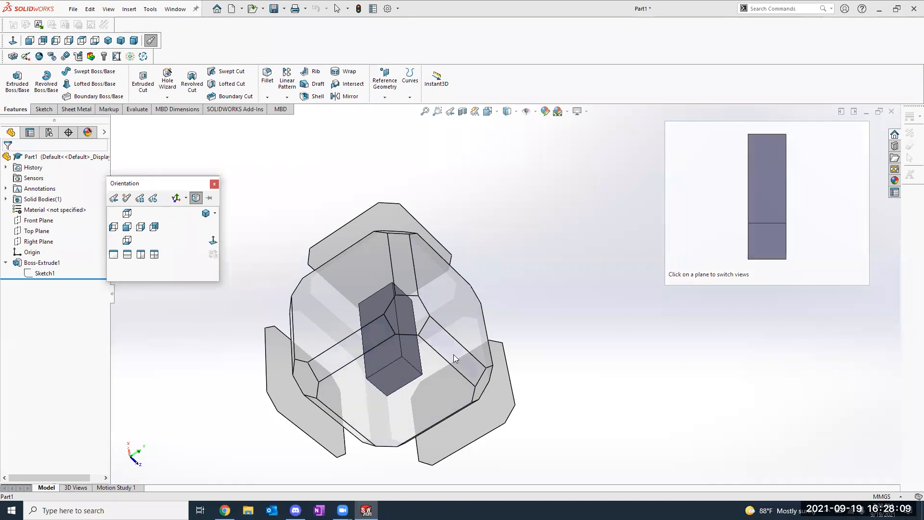
click(397, 330)
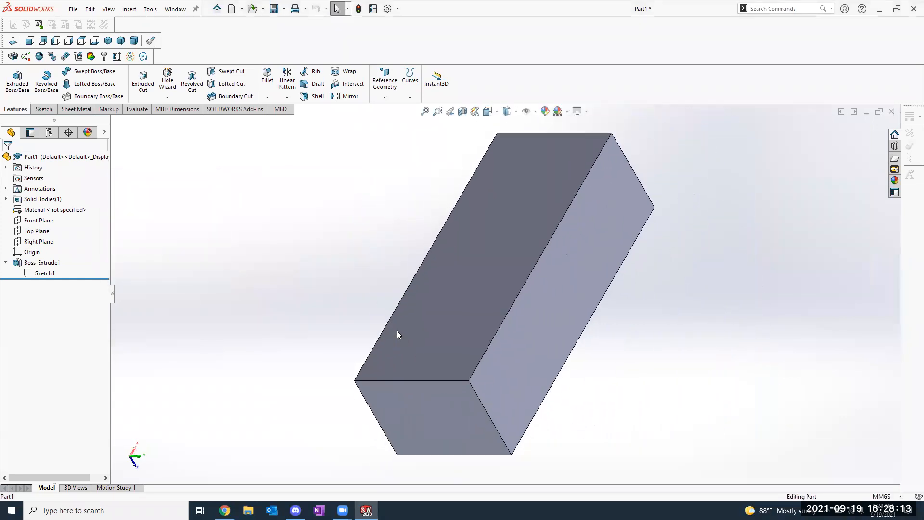
key(space)
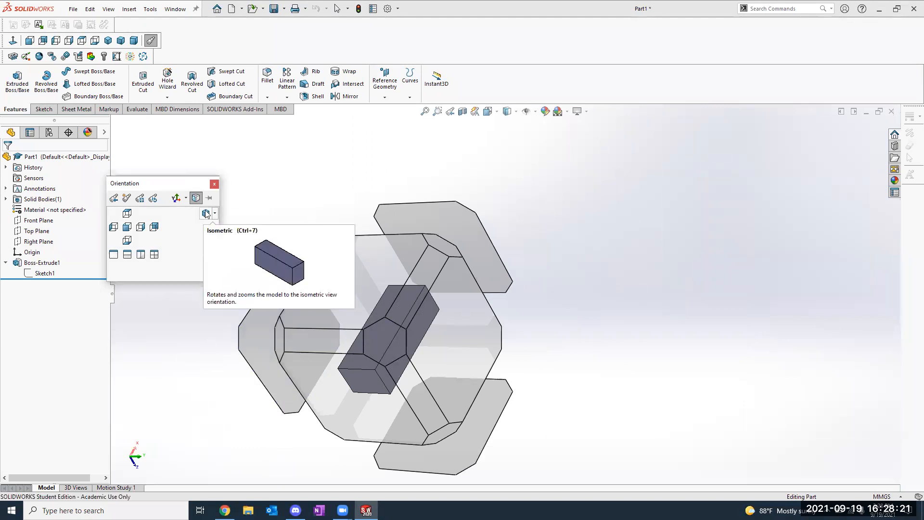
click(206, 214)
key(ctrl+7)
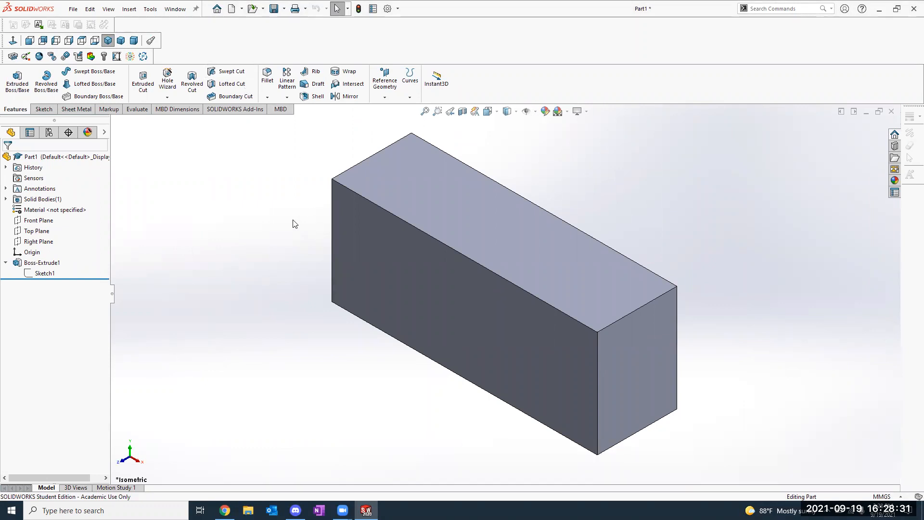
key(space)
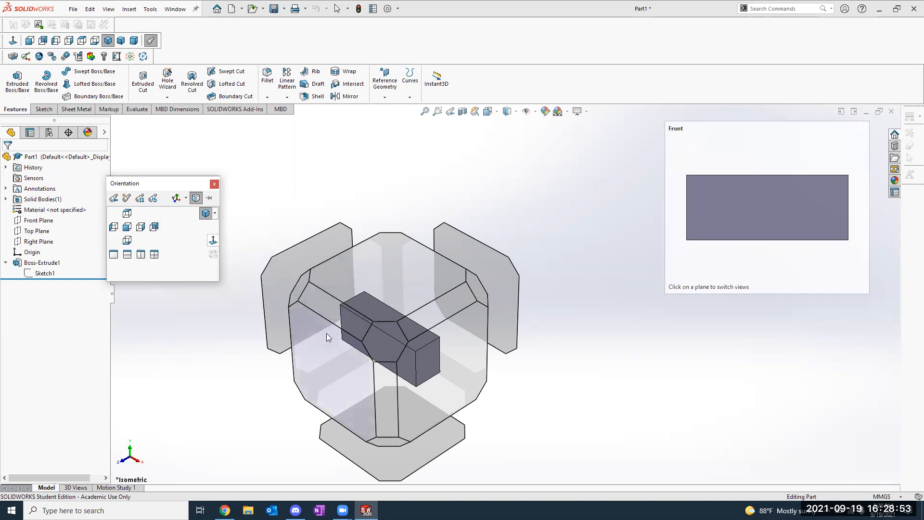
click(215, 184)
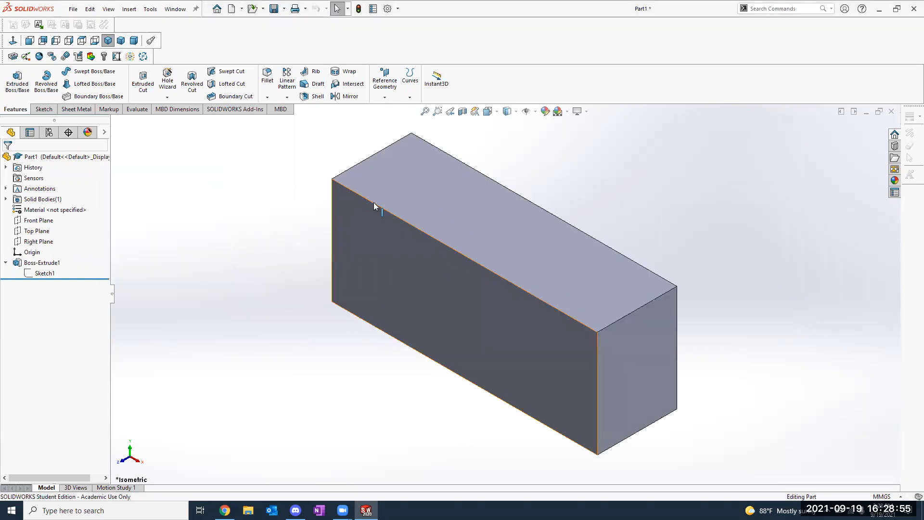
ctrl+middle_drag(532, 186, 493, 174)
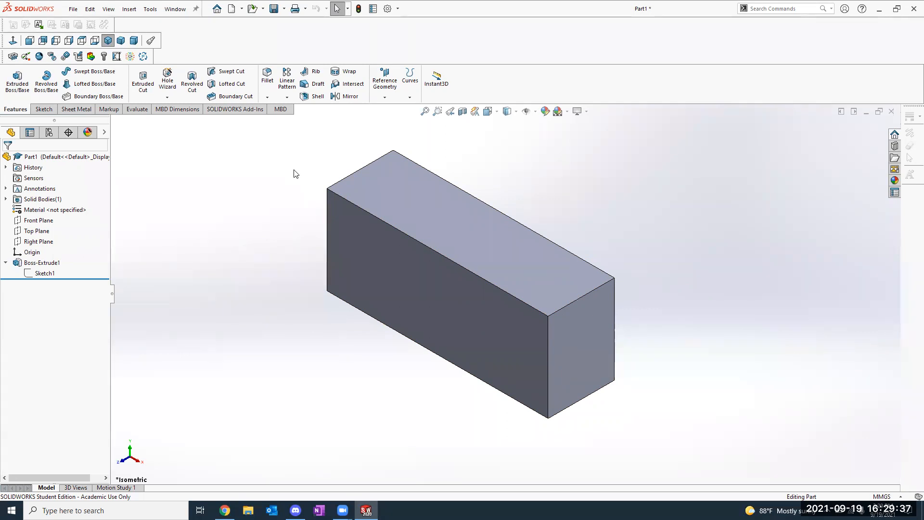
click(41, 272)
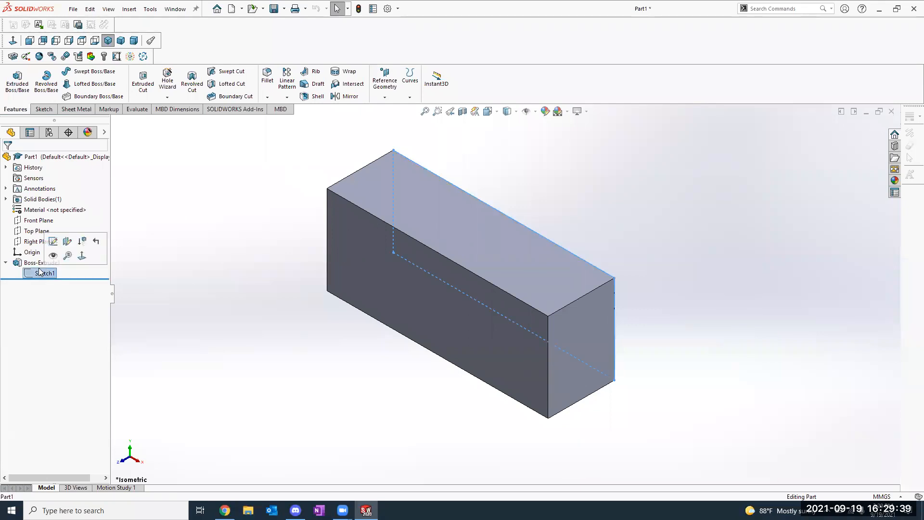
click(41, 262)
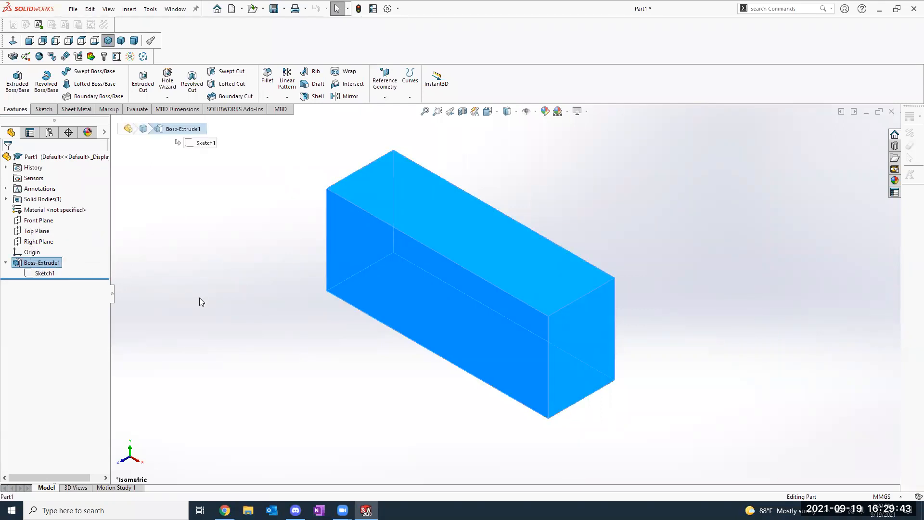
click(199, 298)
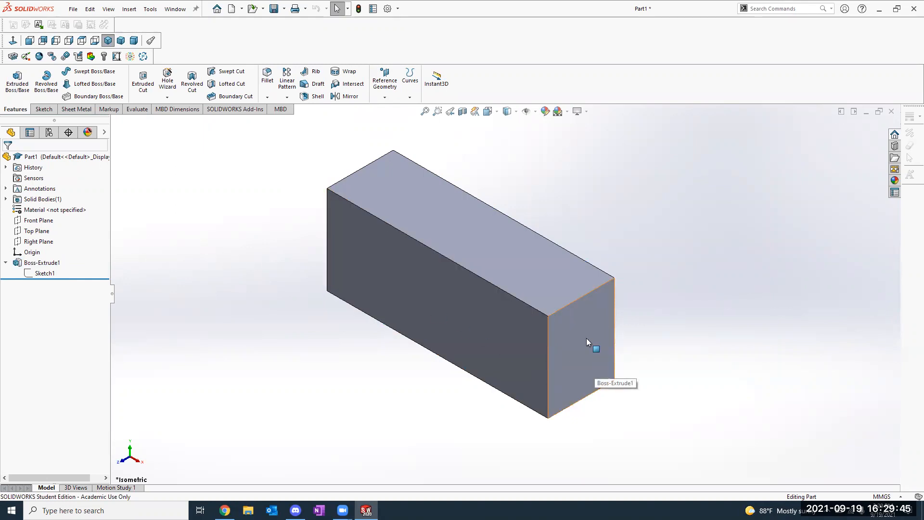
Check the Battery Drawing slide in Chrome, return to SOLIDWORKS and start a new sketch on the block's 40 by 30 mm right end face.
click(225, 511)
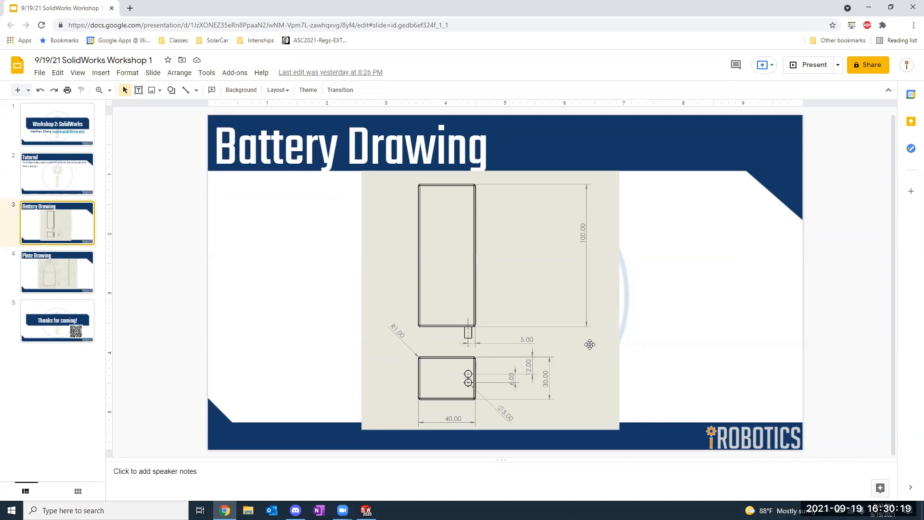
key(alt+Tab)
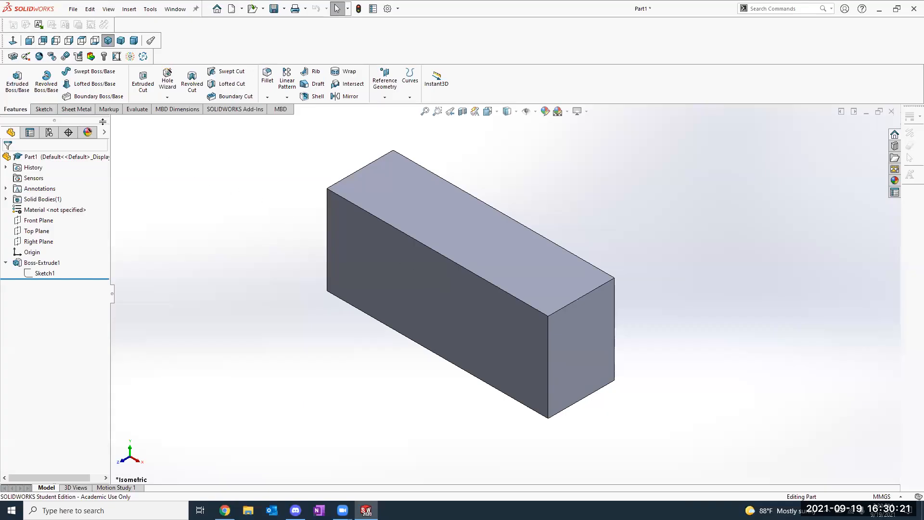
right_click(48, 109)
click(176, 203)
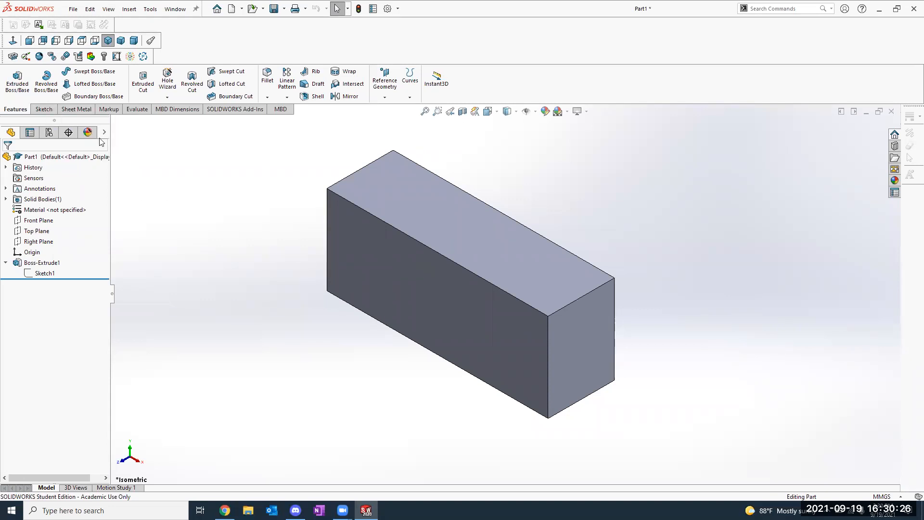
click(43, 109)
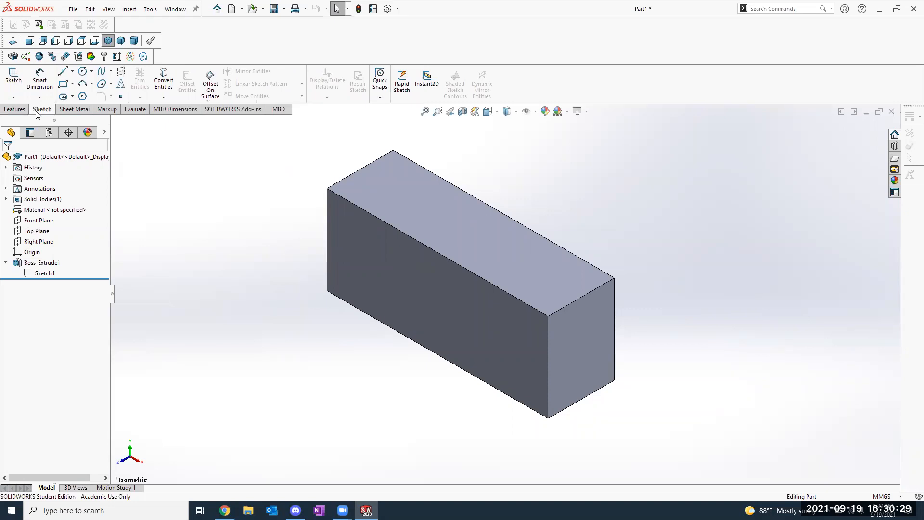
click(13, 73)
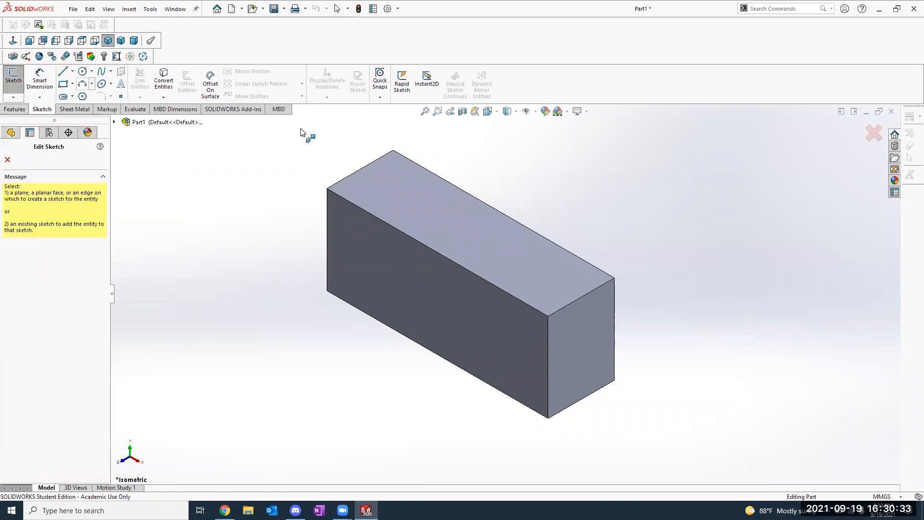
click(582, 306)
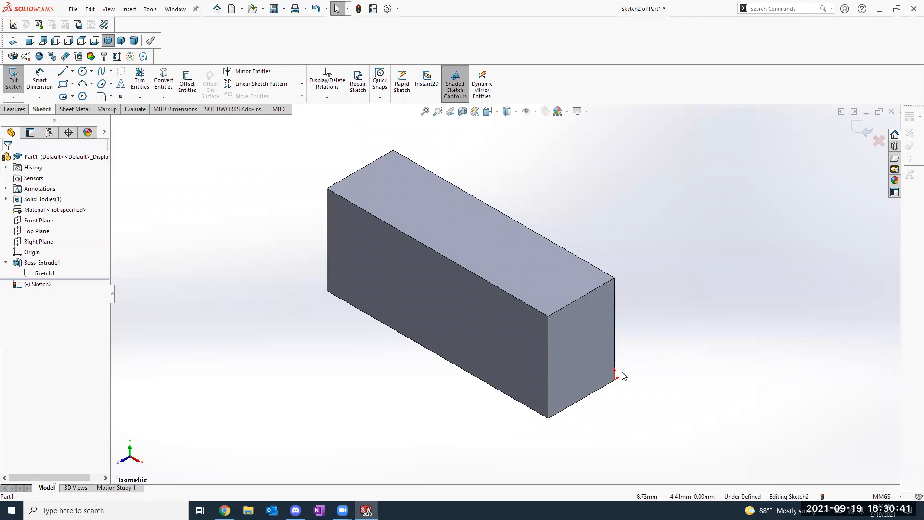
scroll(589, 343, down, 1)
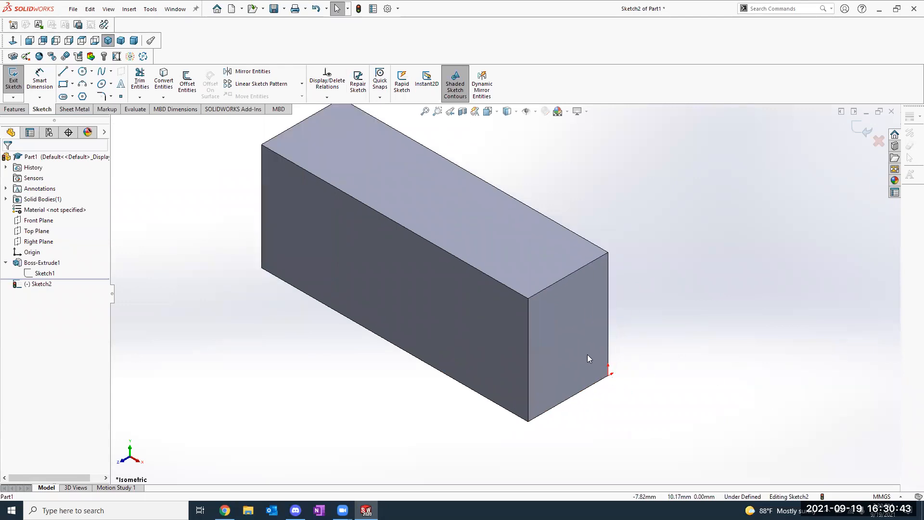
Orient the view to Right so the block's end face with the new sketch is seen straight on and fills the view.
scroll(588, 355, up, 1)
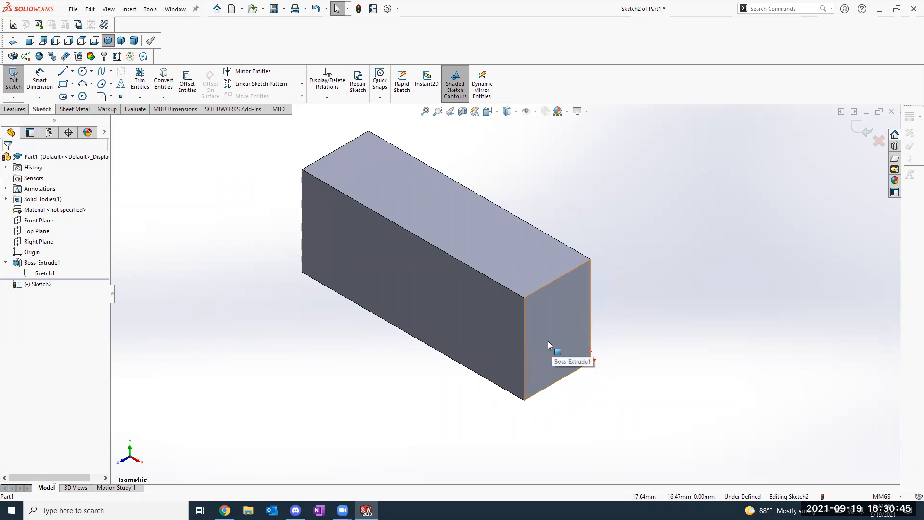
key(space)
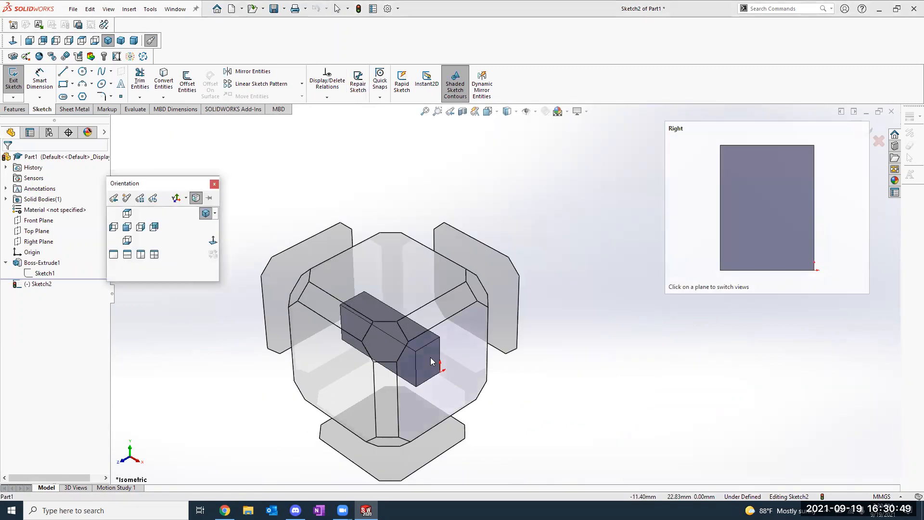
click(431, 361)
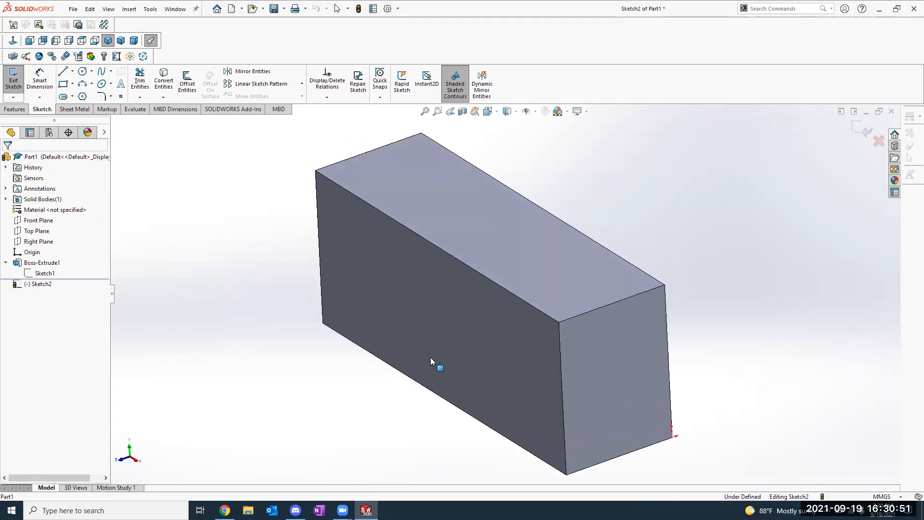
scroll(648, 364, up, 2)
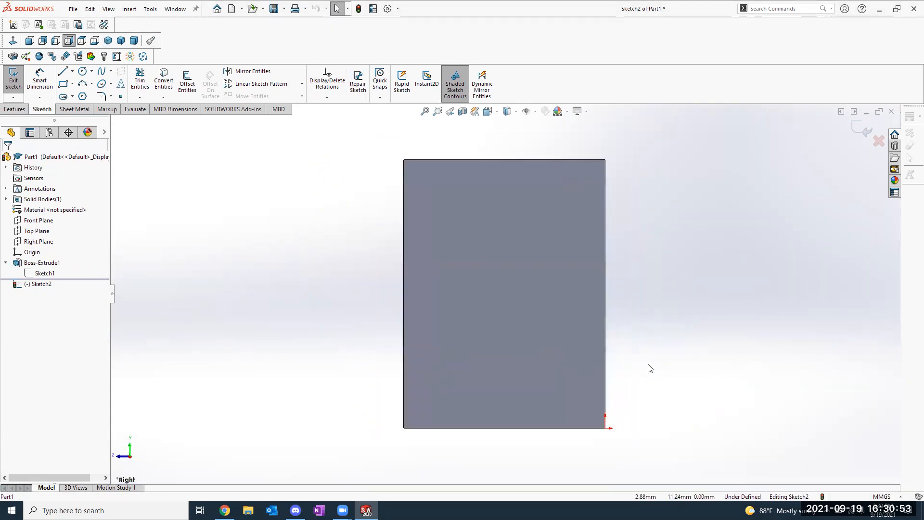
scroll(635, 342, up, 1)
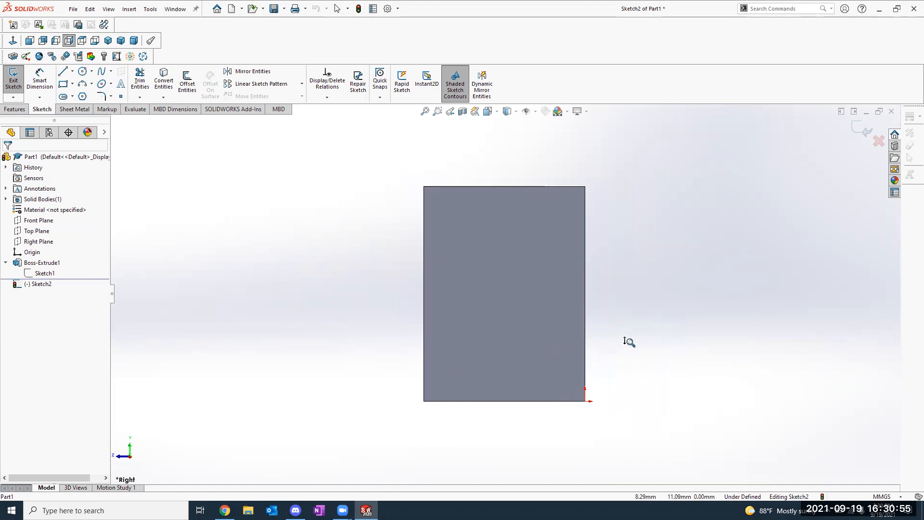
mouse_move(633, 346)
ctrl+middle_down()
mouse_move(613, 334)
mouse_move(654, 330)
mouse_move(630, 337)
mouse_move(484, 324)
mouse_move(572, 355)
mouse_move(628, 355)
ctrl+middle_up()
scroll(522, 334, down, 2)
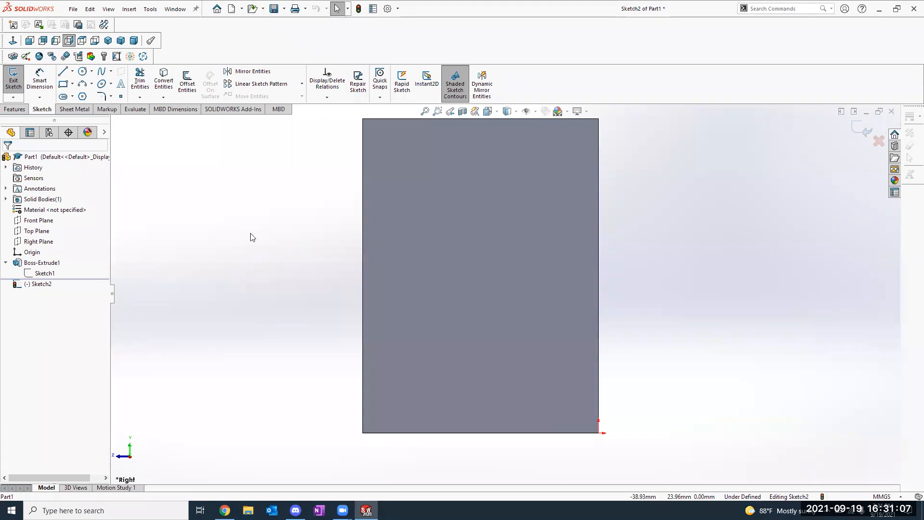
Sketch two circles of about 5 mm diameter, one above the other, near the right edge of the end face.
click(82, 71)
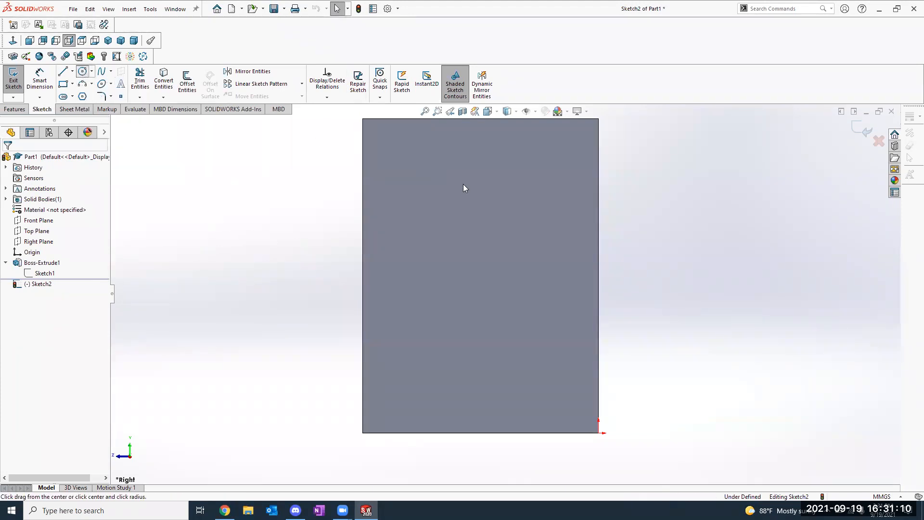
click(552, 239)
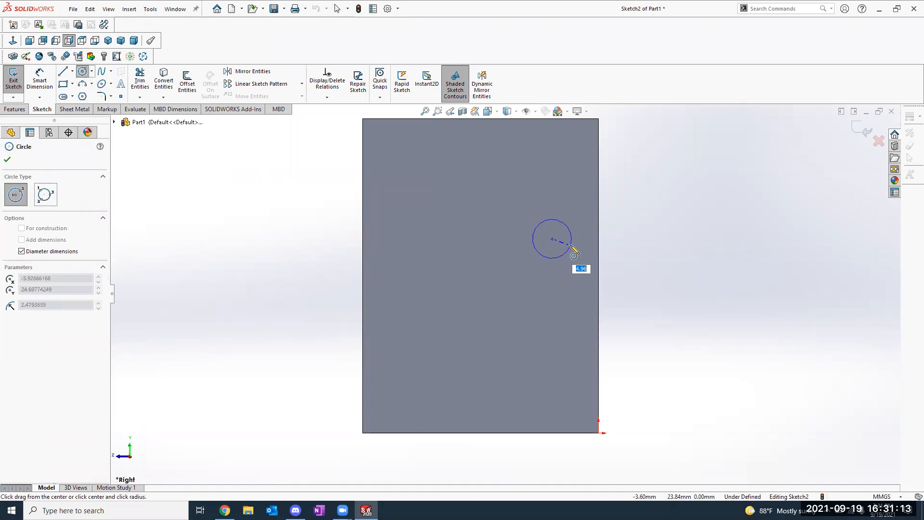
click(573, 249)
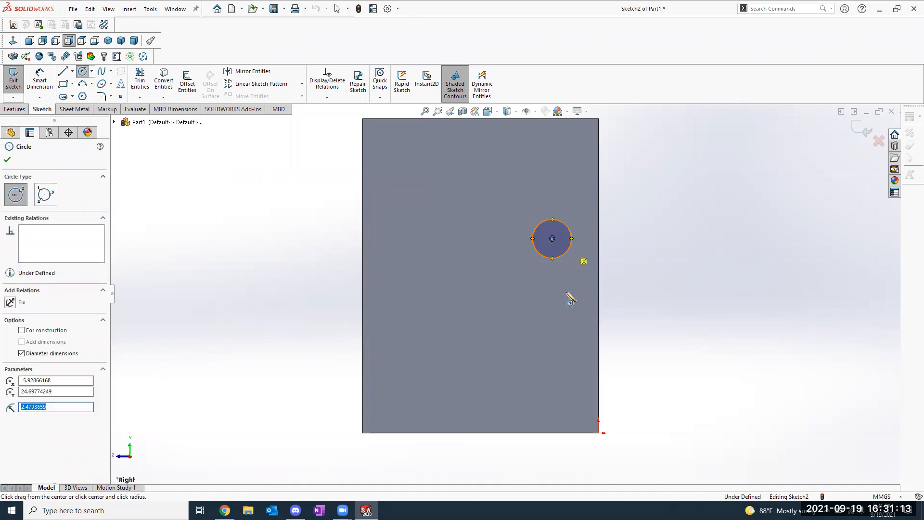
click(544, 317)
click(561, 325)
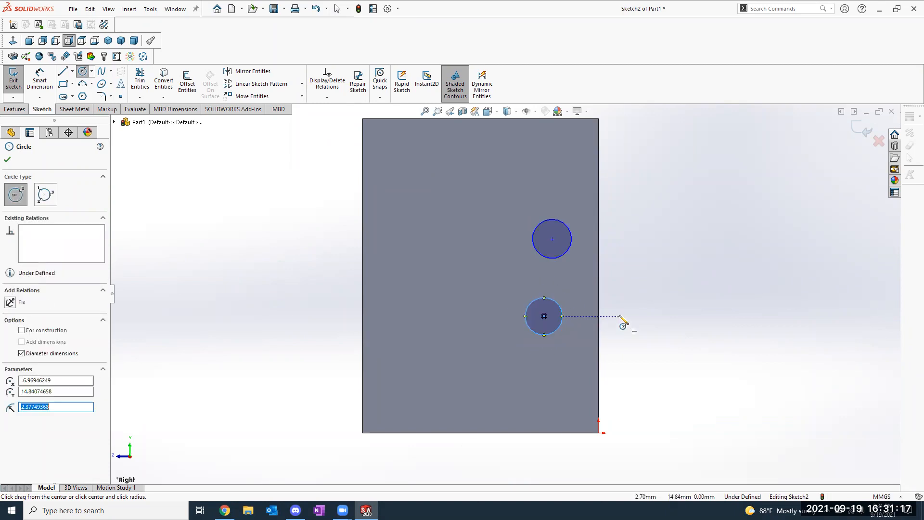
key(Escape)
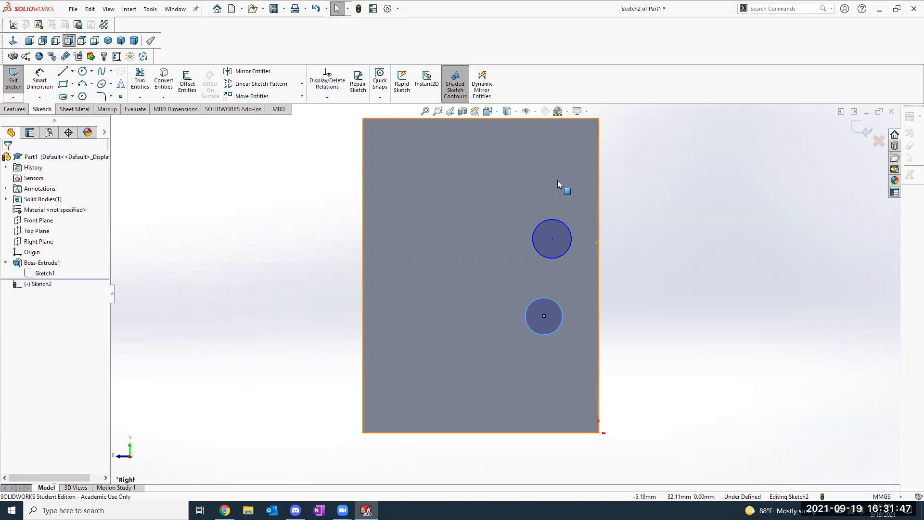
Switch to Chrome to check the terminal dimensions on the Battery Drawing slide and return to SOLIDWORKS.
key(alt+Tab)
key(alt+Tab)
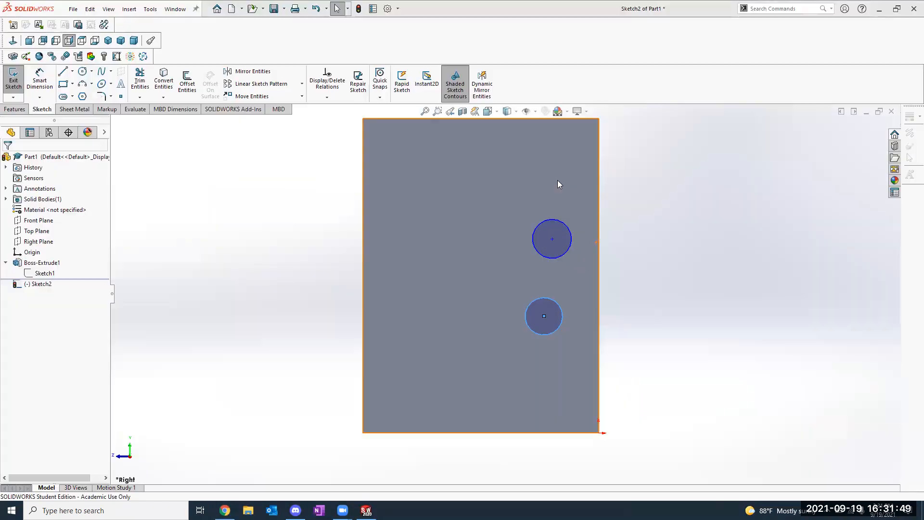
key(alt+Tab)
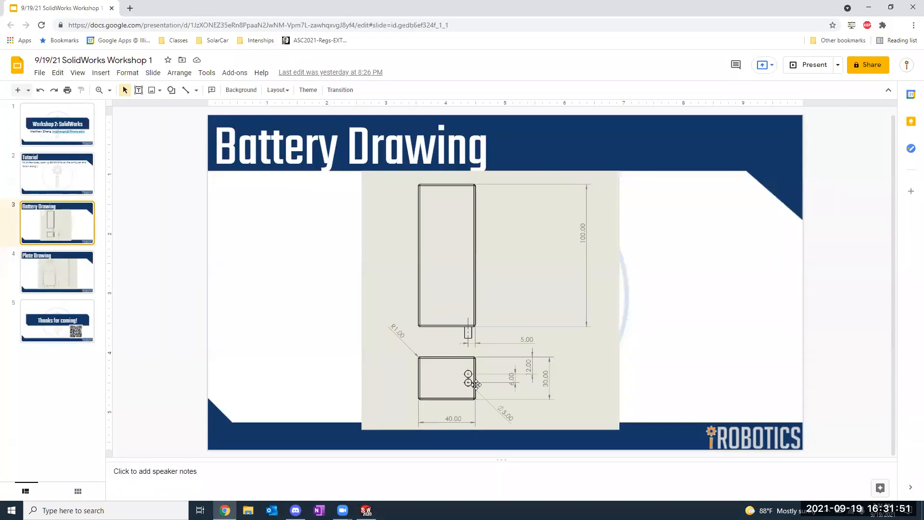
key(alt+Tab)
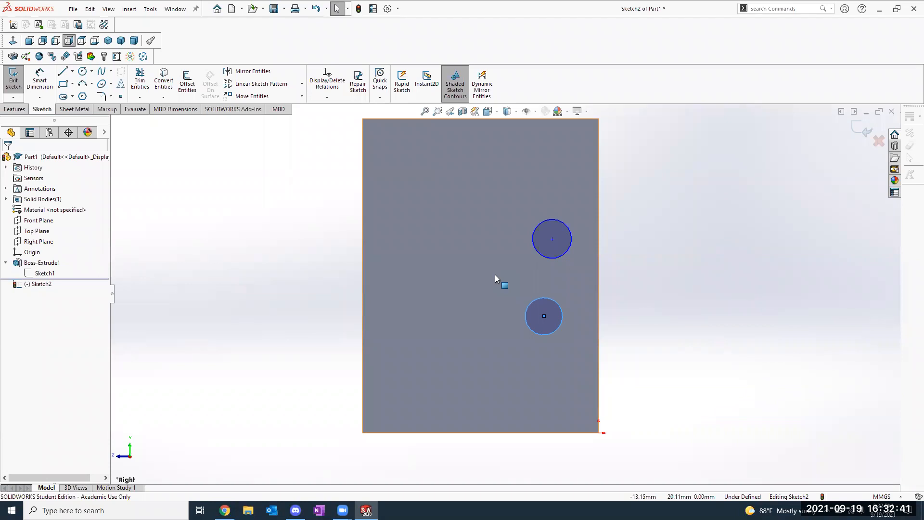
Dimension the upper circle's diameter to 5 mm and move the lower circle's centre to about 9.9 mm from the right edge and 12.9 mm above the bottom edge.
click(47, 75)
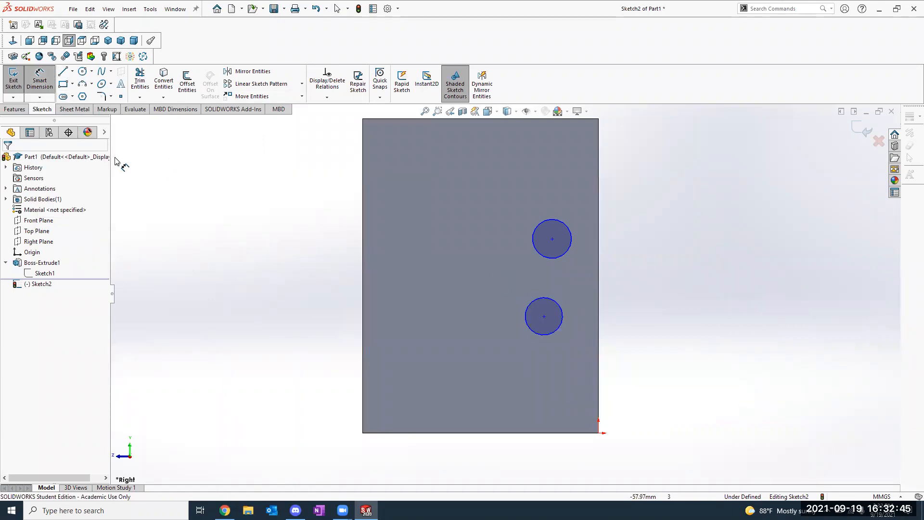
click(570, 237)
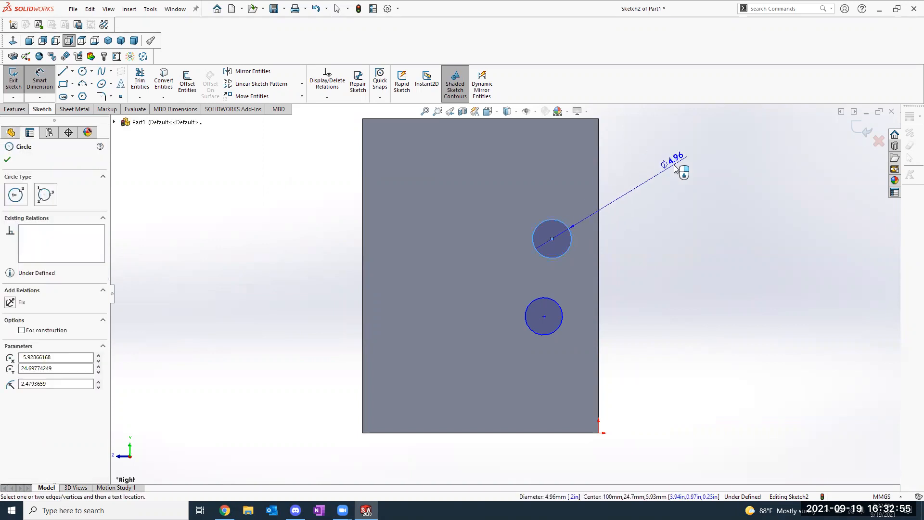
click(674, 164)
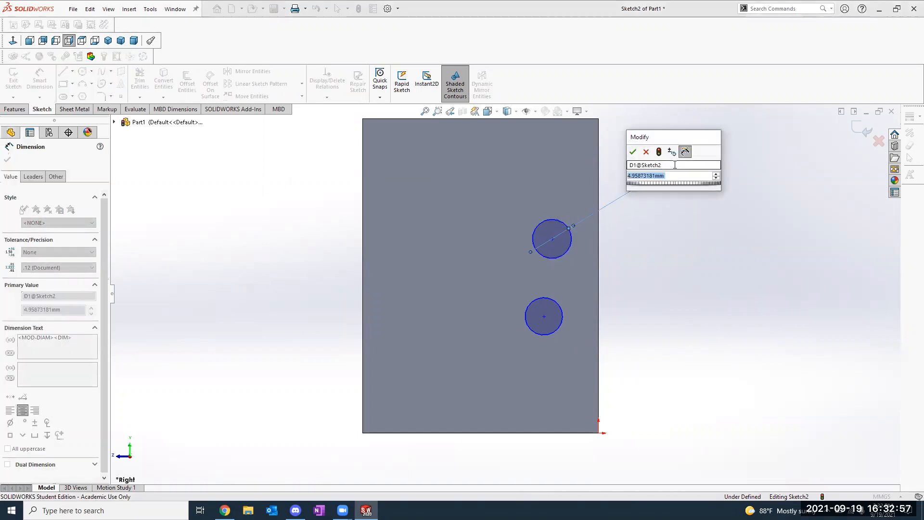
text(5mm)
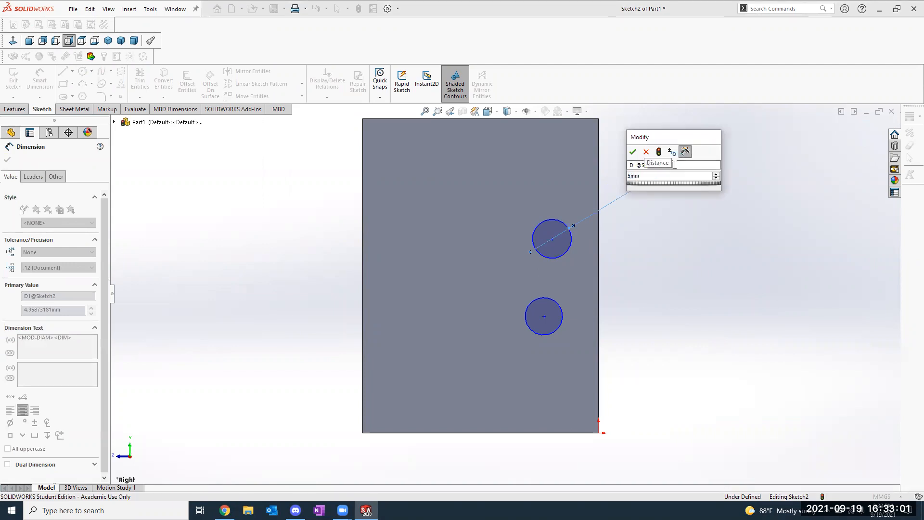
key(Return)
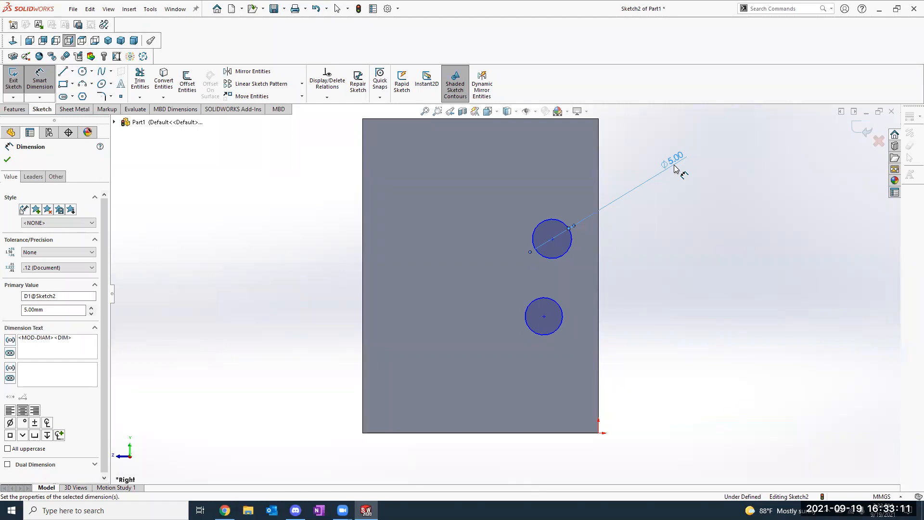
key(Escape)
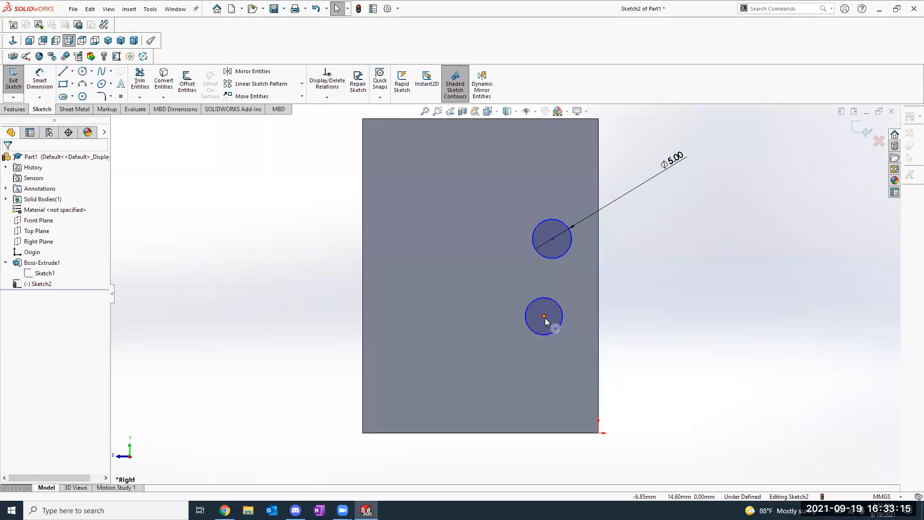
drag(544, 316, 521, 332)
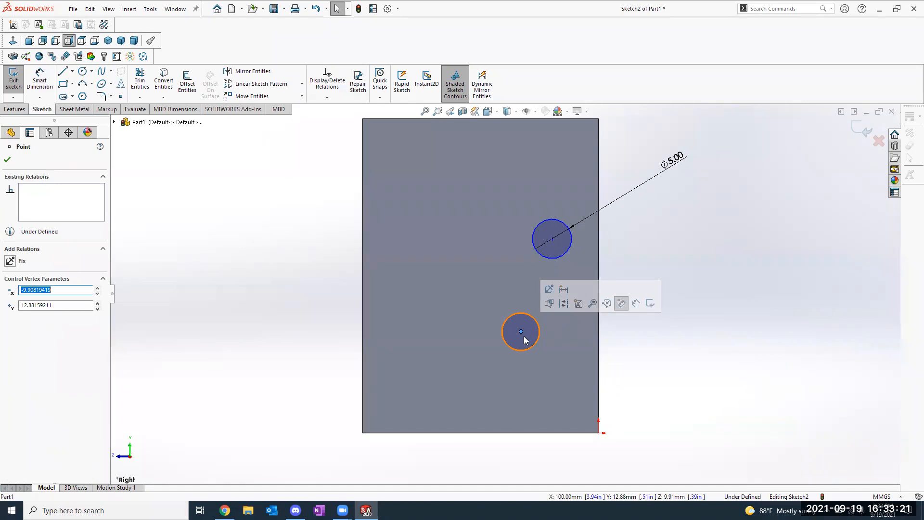
key(Escape)
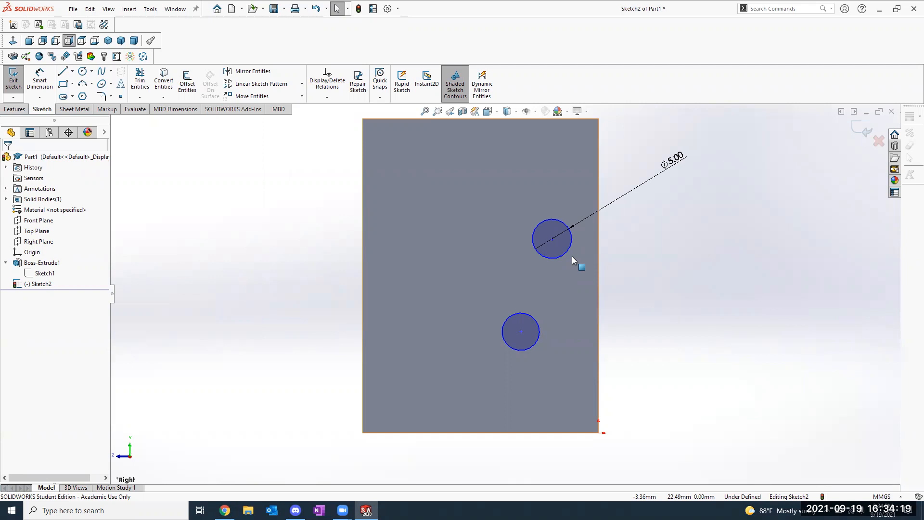
Dimension the lower circle's diameter without changing its value and delete that dimension again.
click(40, 80)
click(538, 339)
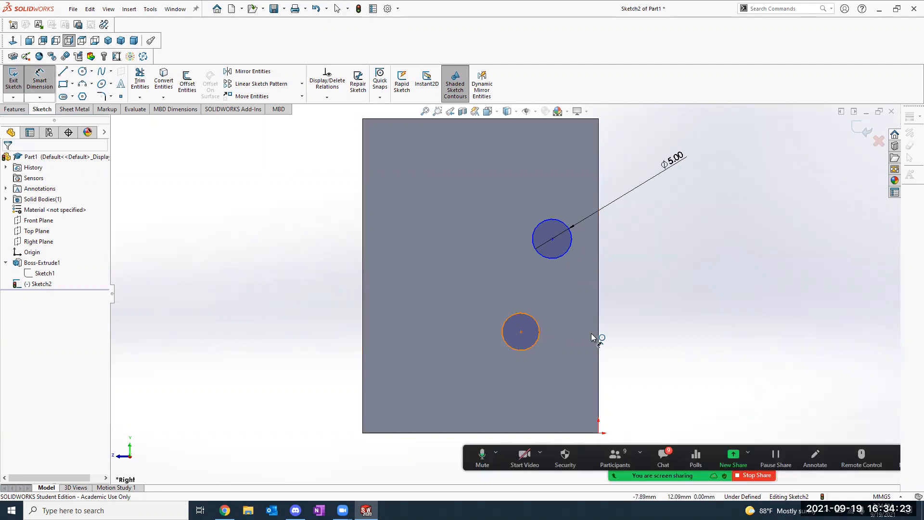
click(749, 321)
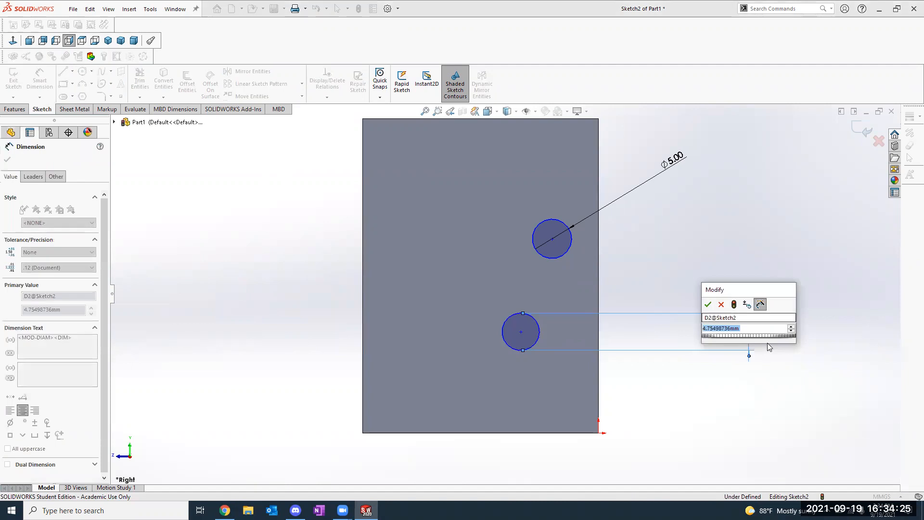
key(Return)
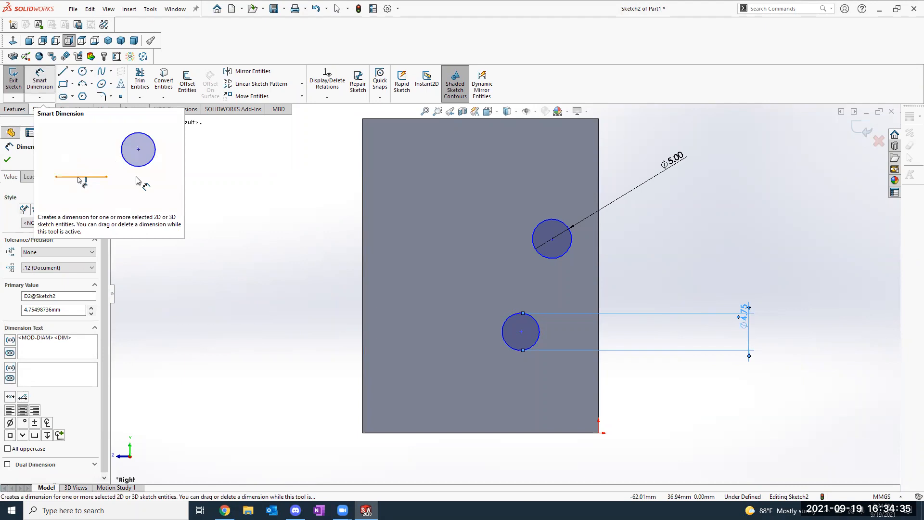
click(38, 81)
key(Escape)
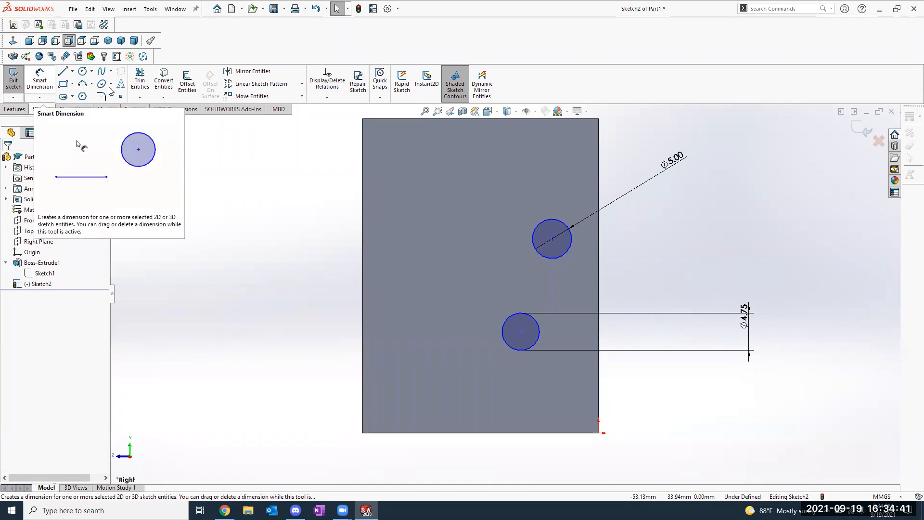
click(747, 332)
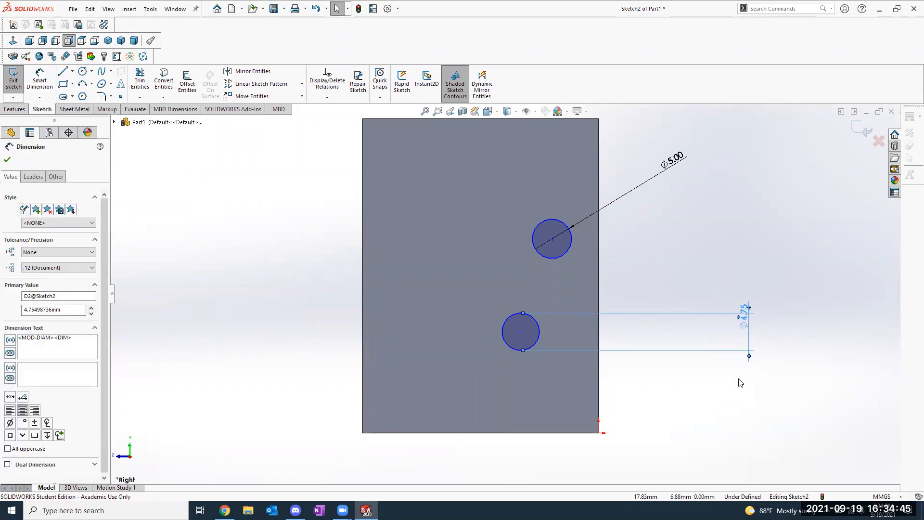
key(Escape)
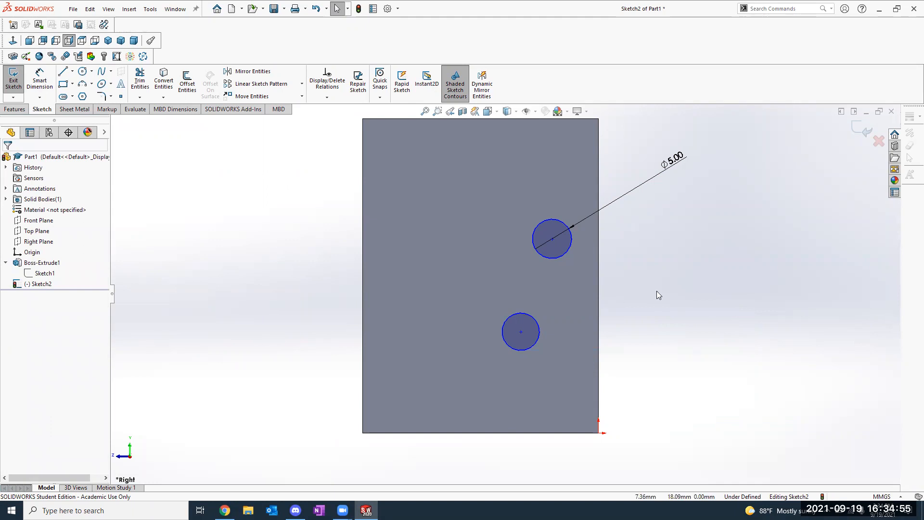
Apply an Equal relation to the upper and lower circles and undo it.
click(566, 250)
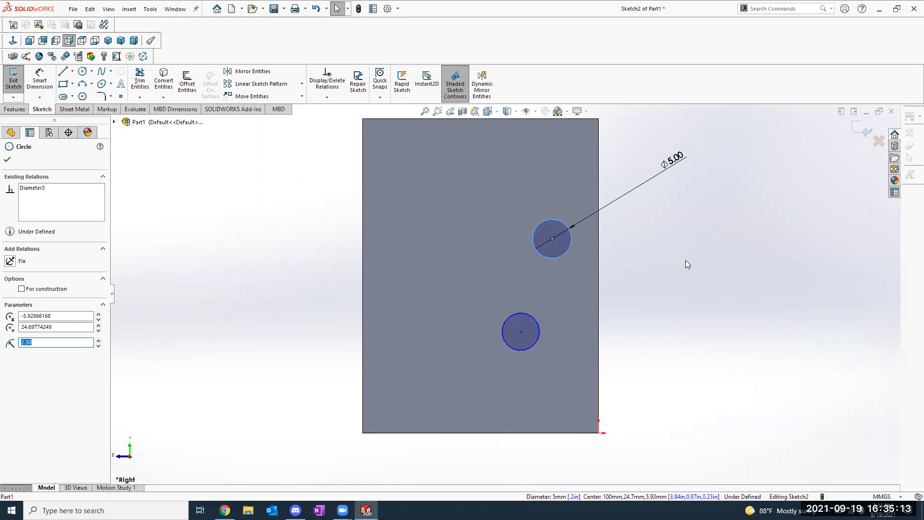
ctrl+click(538, 332)
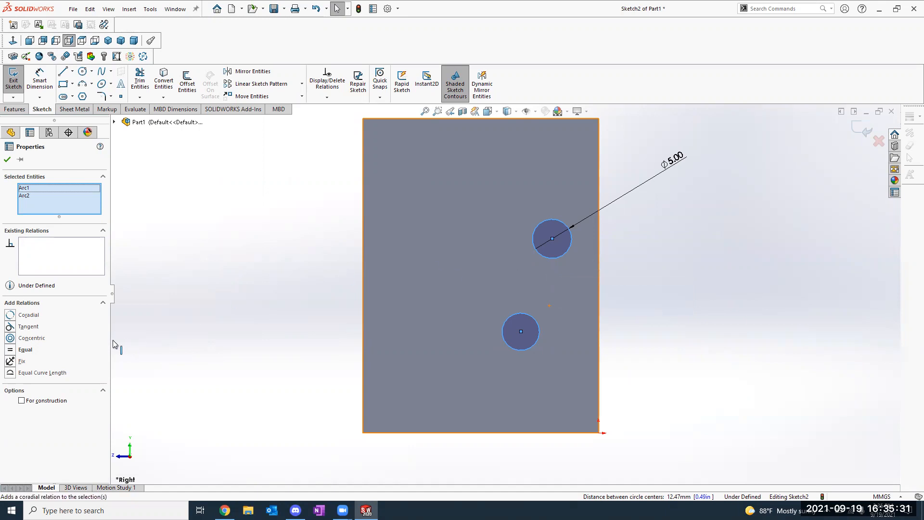
click(13, 353)
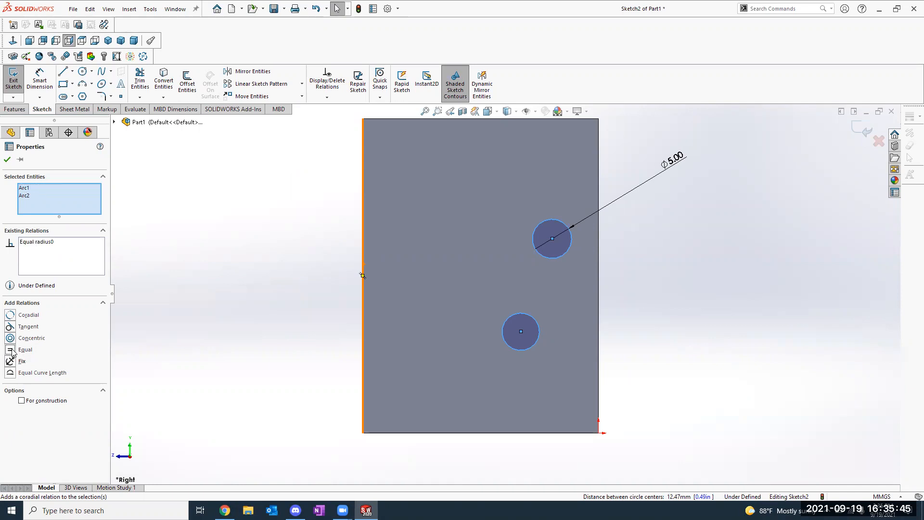
click(404, 351)
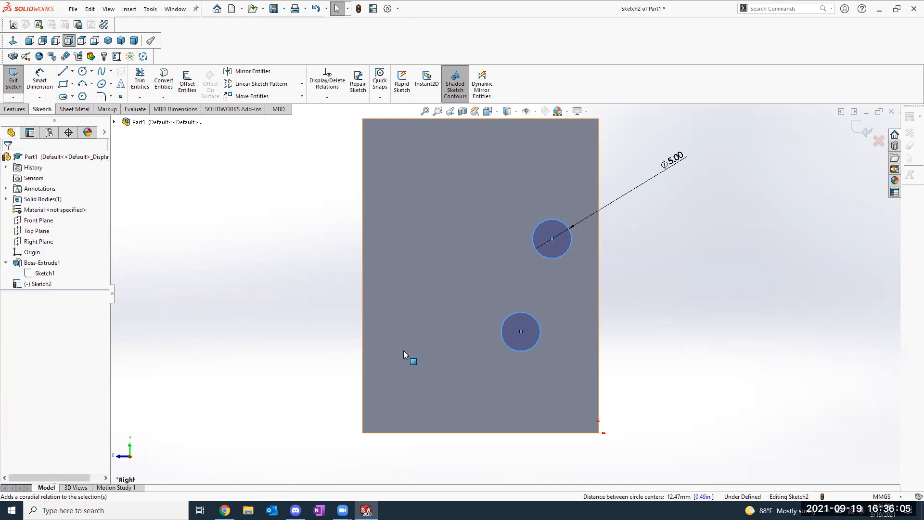
key(ctrl+z)
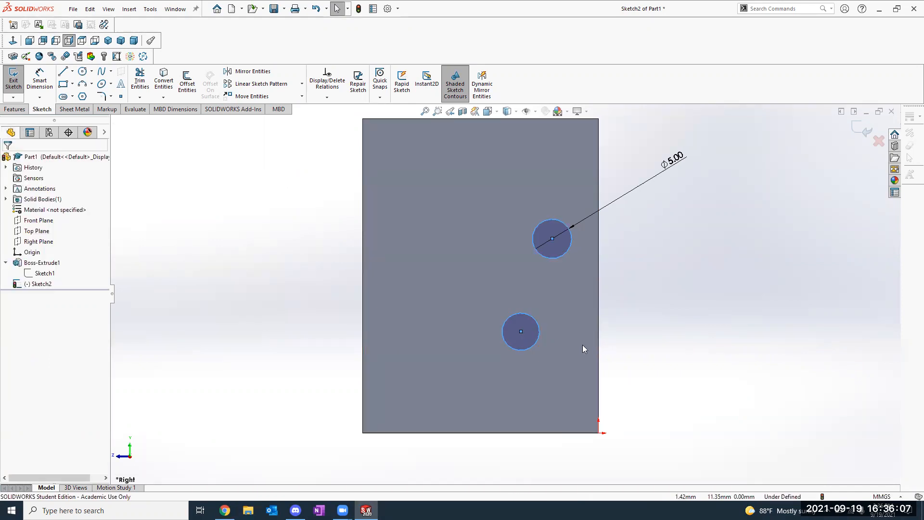
Reposition the lower circle and enlarge it until it nearly reaches the right edge of the end face.
click(320, 315)
drag(521, 331, 590, 337)
click(618, 352)
click(603, 330)
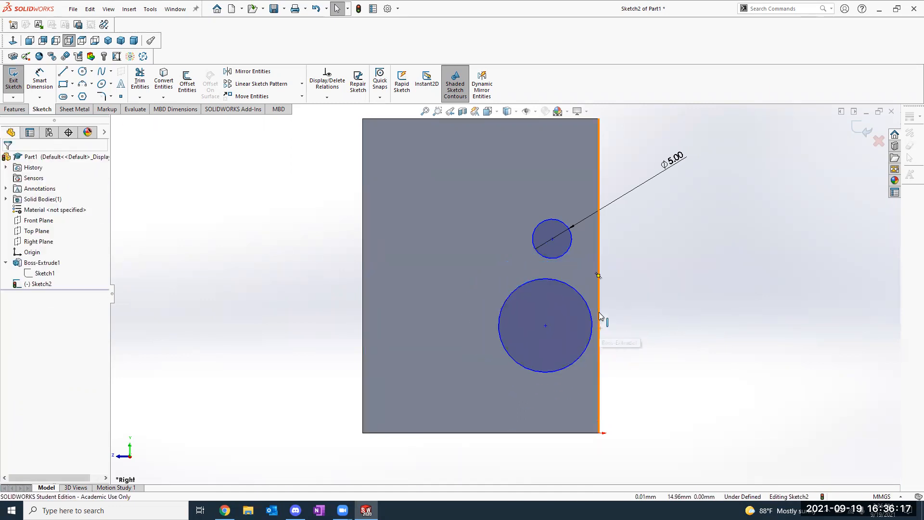
Apply an Equal relation between the upper circle and the enlarged lower circle, and undo it.
click(556, 260)
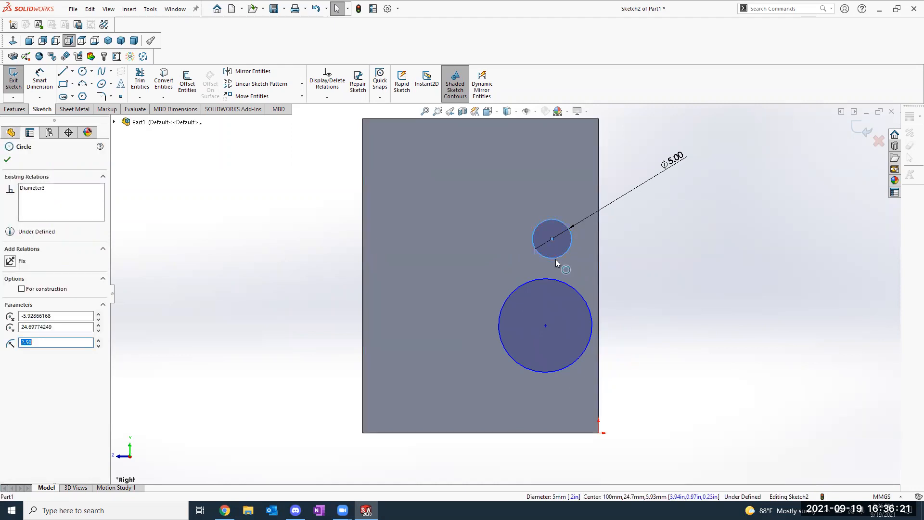
ctrl+click(555, 285)
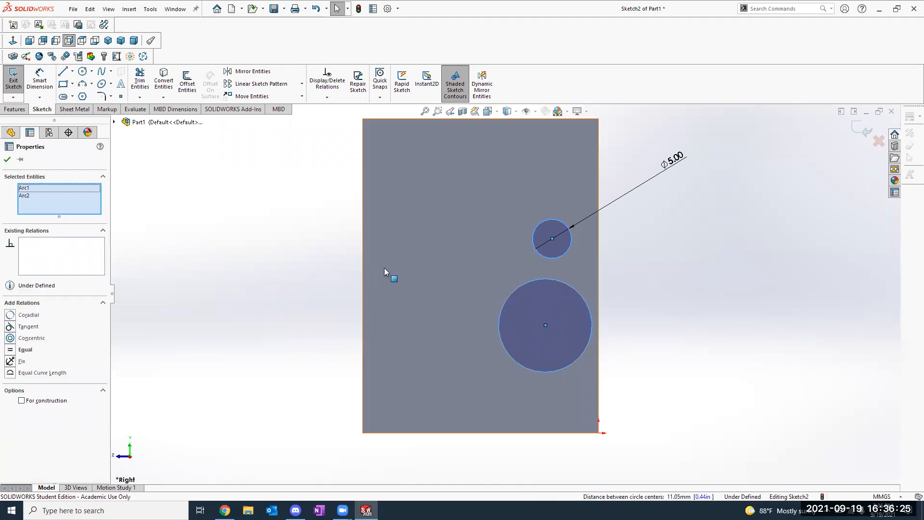
click(12, 353)
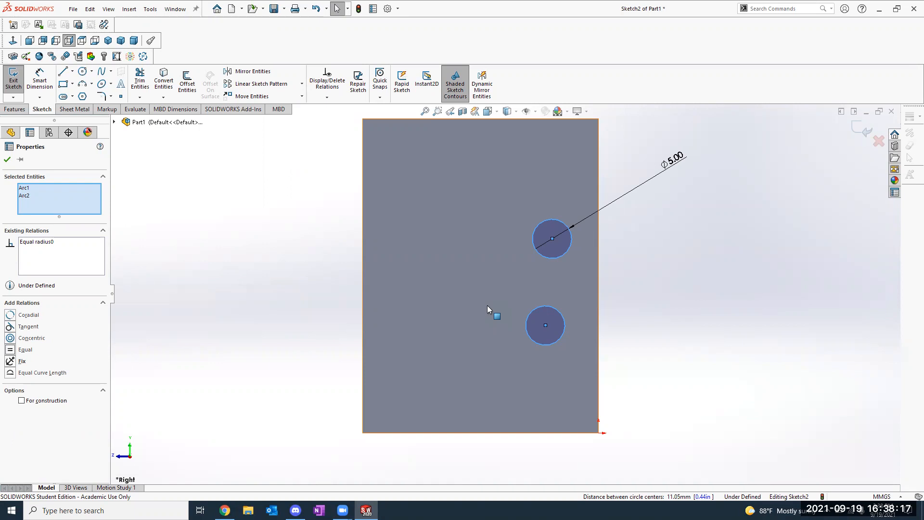
key(ctrl+z)
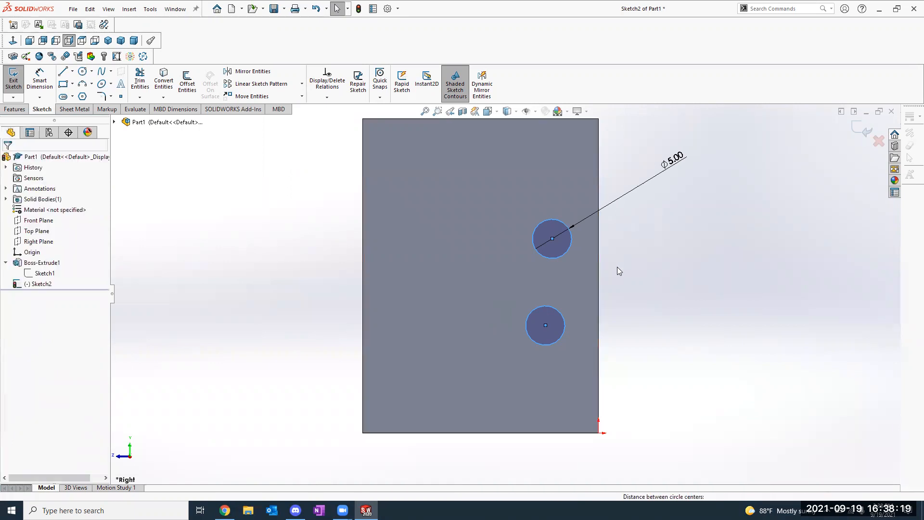
click(631, 268)
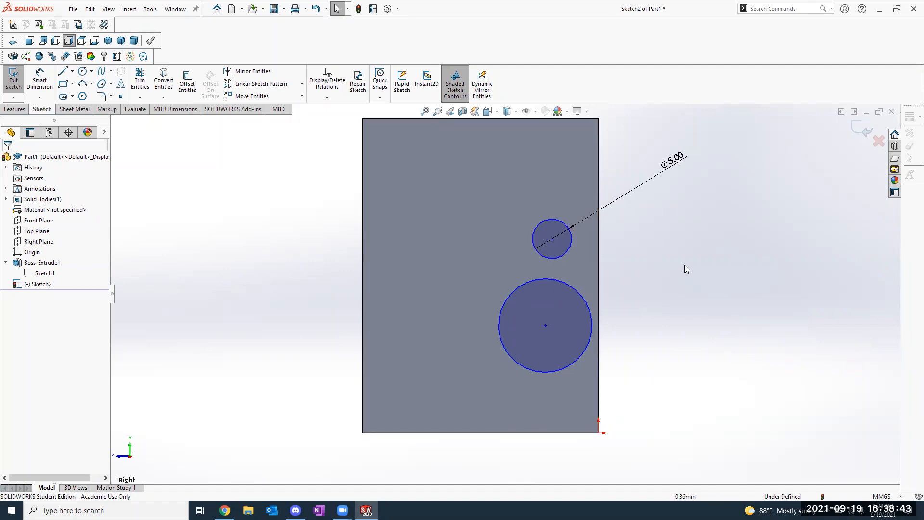
Apply an Equal relation to the upper dimensioned circle and the larger lower circle on the end face.
click(554, 256)
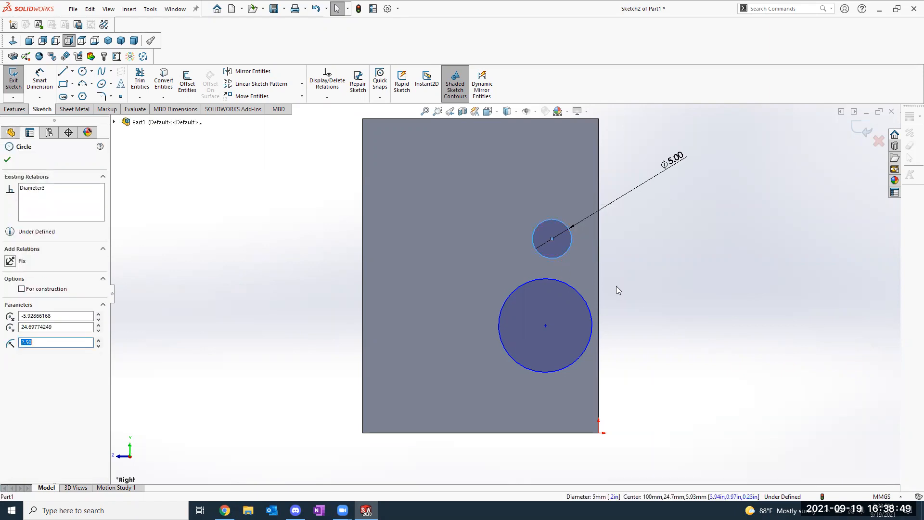
ctrl+click(560, 284)
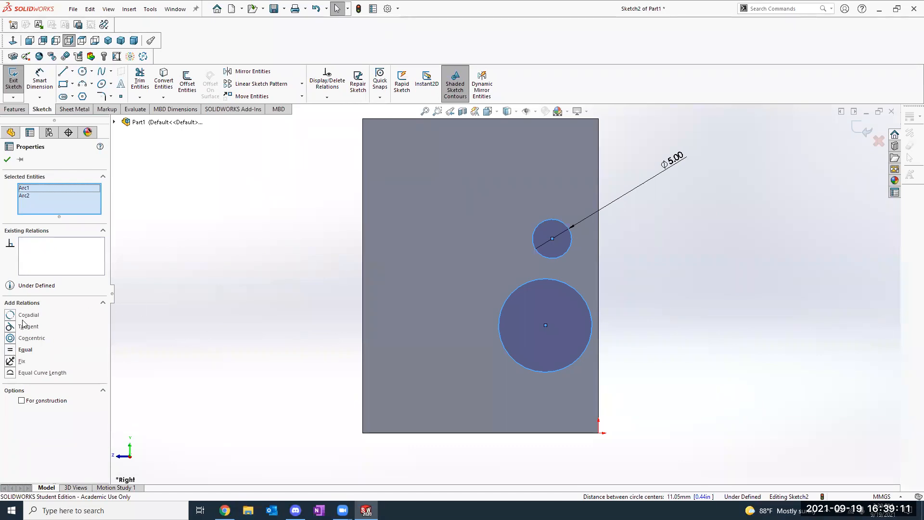
click(26, 352)
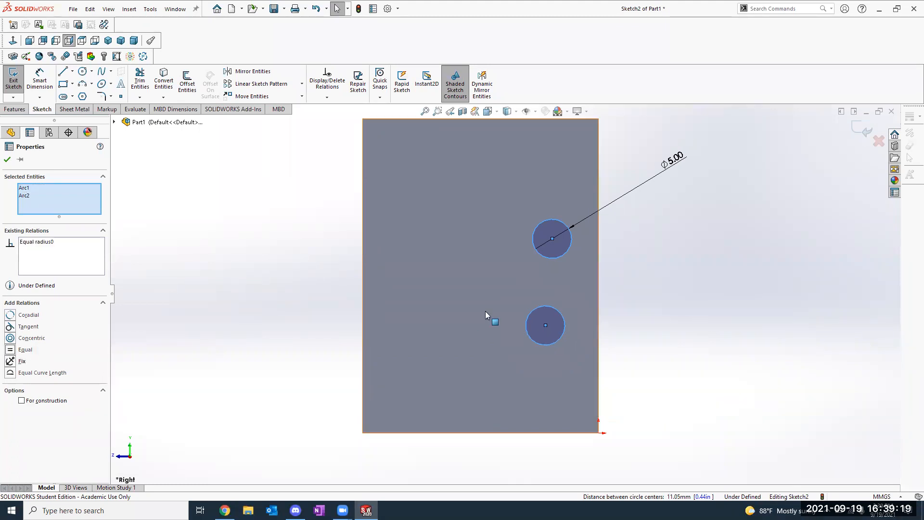
click(561, 339)
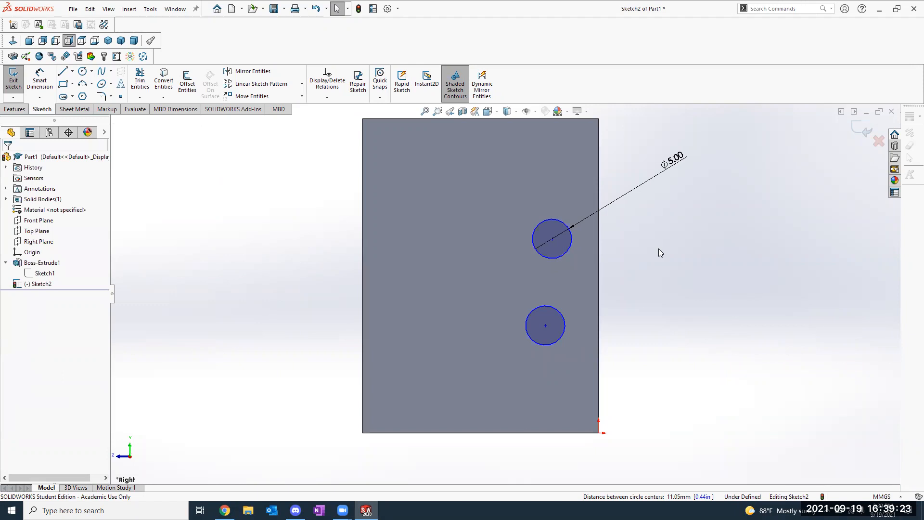
Set the upper circle's diameter to 8 mm and return it to 5 mm.
click(672, 156)
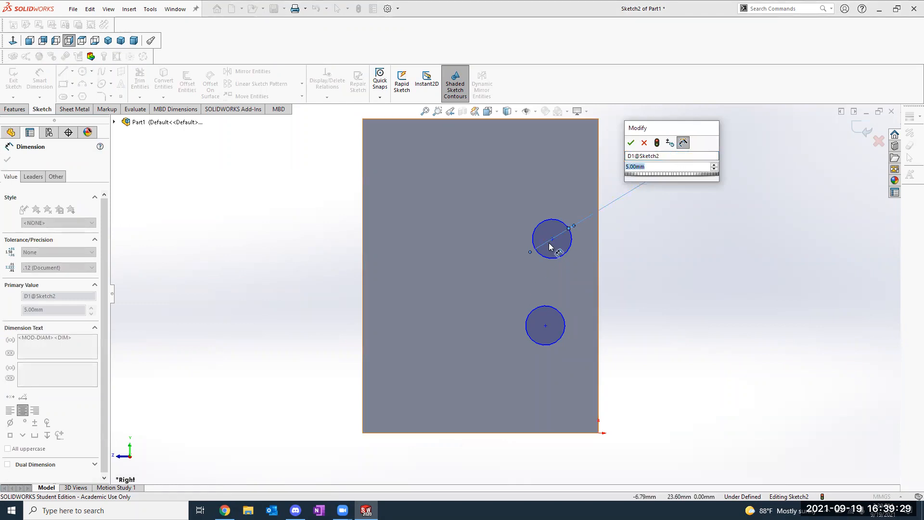
text(8)
key(Return)
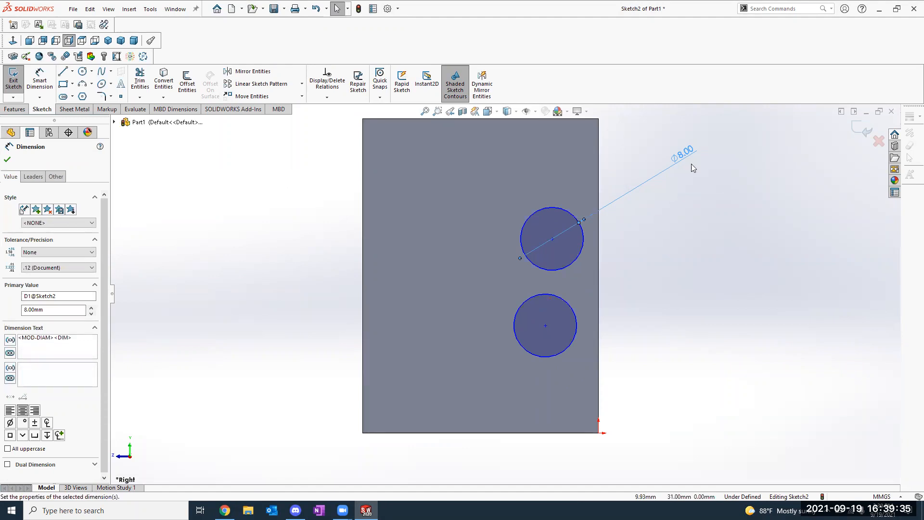
double_click(683, 152)
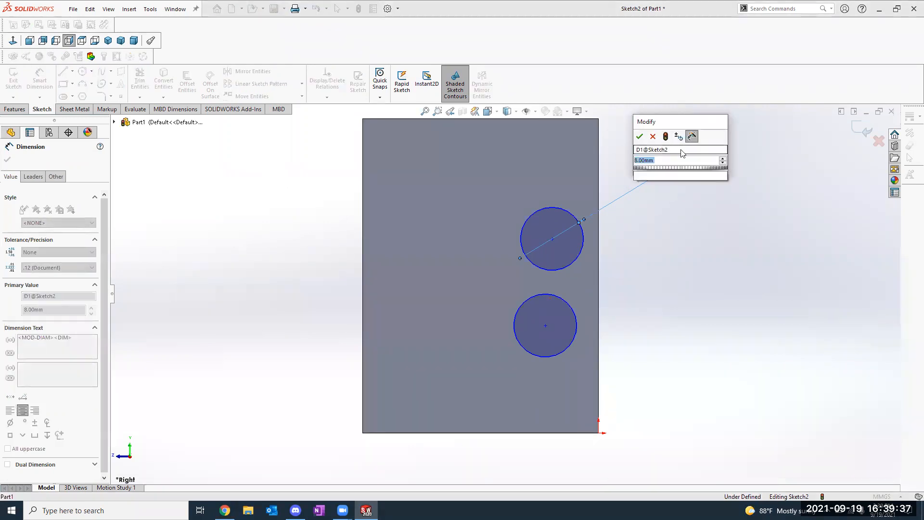
text(5)
key(Return)
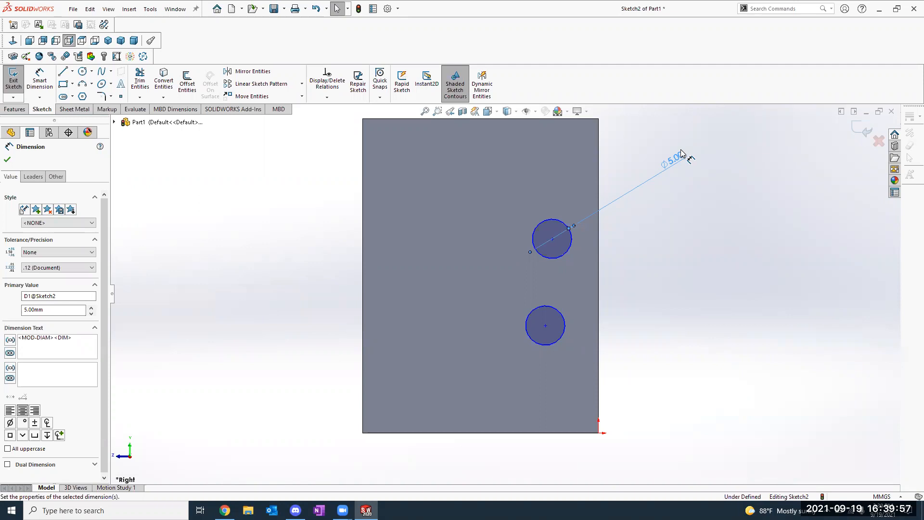
Set the upper circle's diameter to 6 mm and return it to 5 mm.
click(677, 159)
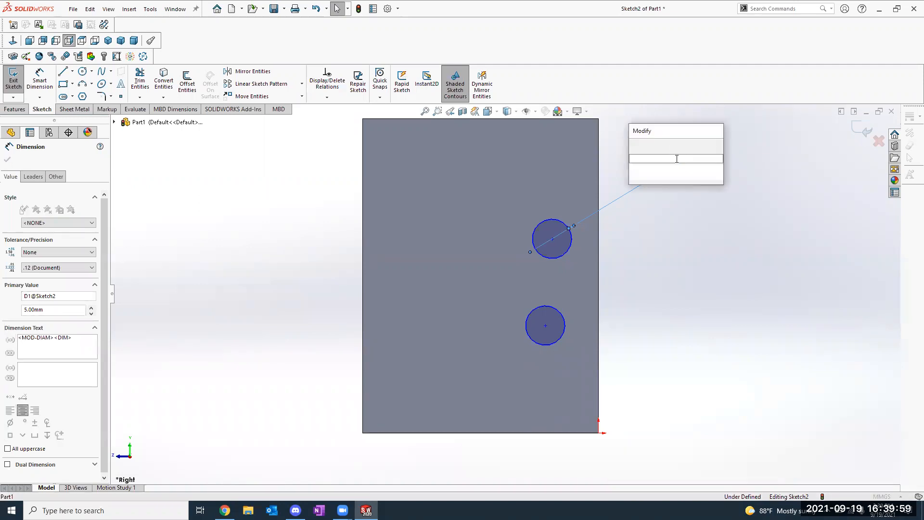
text(6)
key(Return)
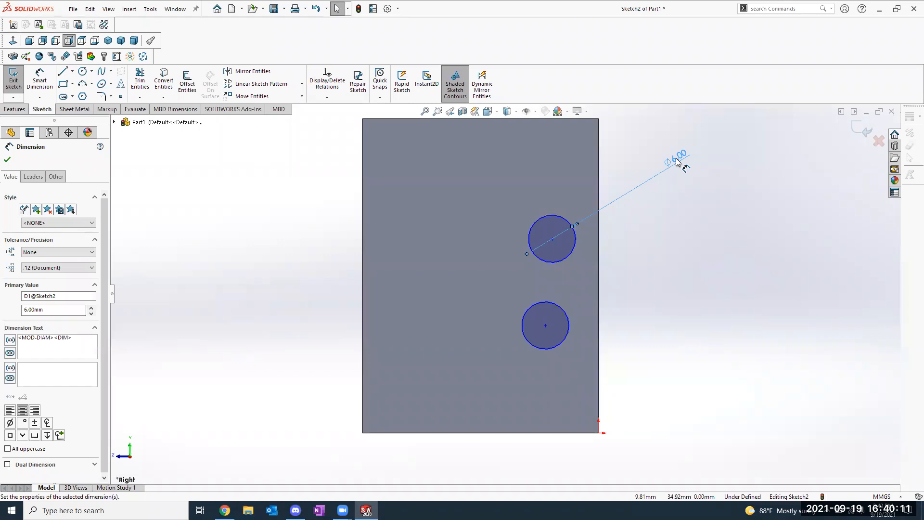
double_click(670, 158)
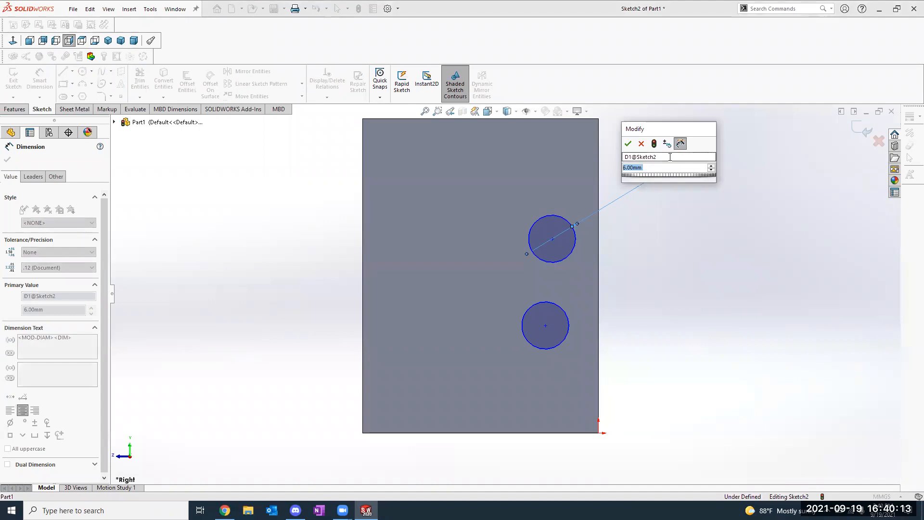
text(5)
key(Return)
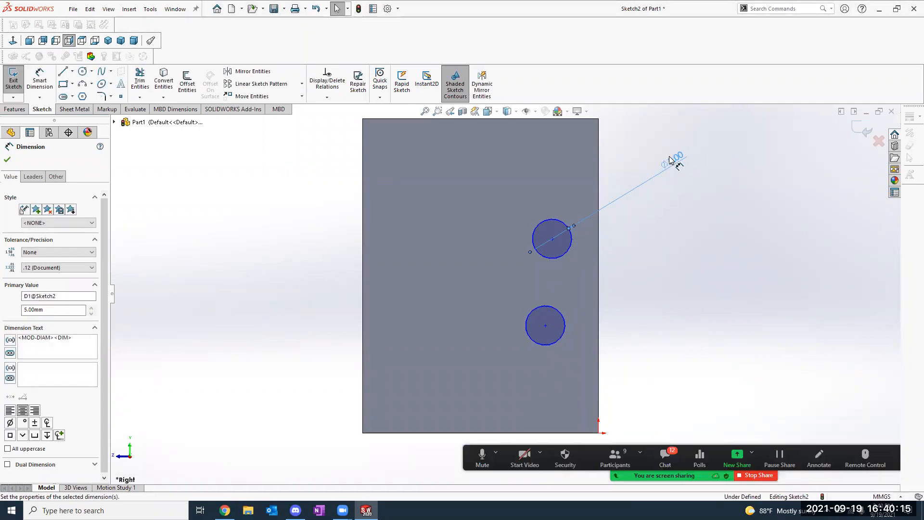
click(677, 198)
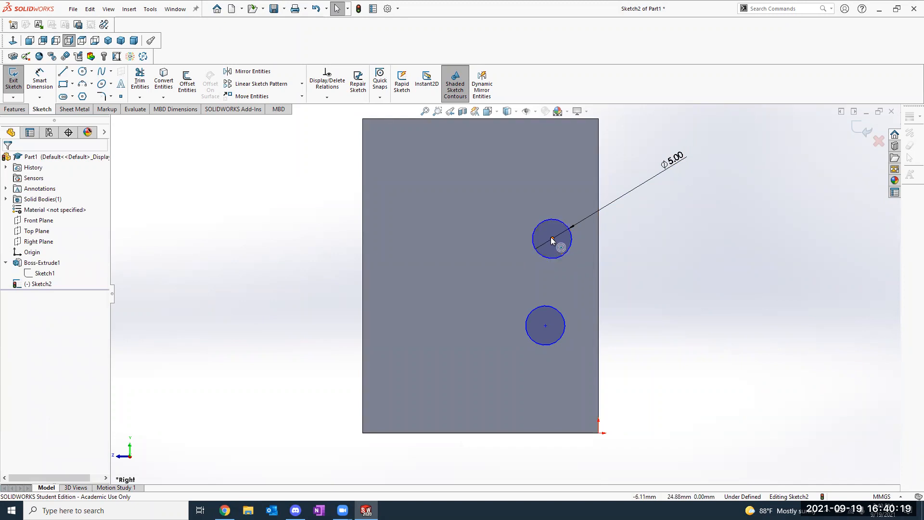
Move the upper circle's centre to about 9.3 mm from the right edge and 27.8 mm above the bottom edge.
drag(552, 238, 526, 214)
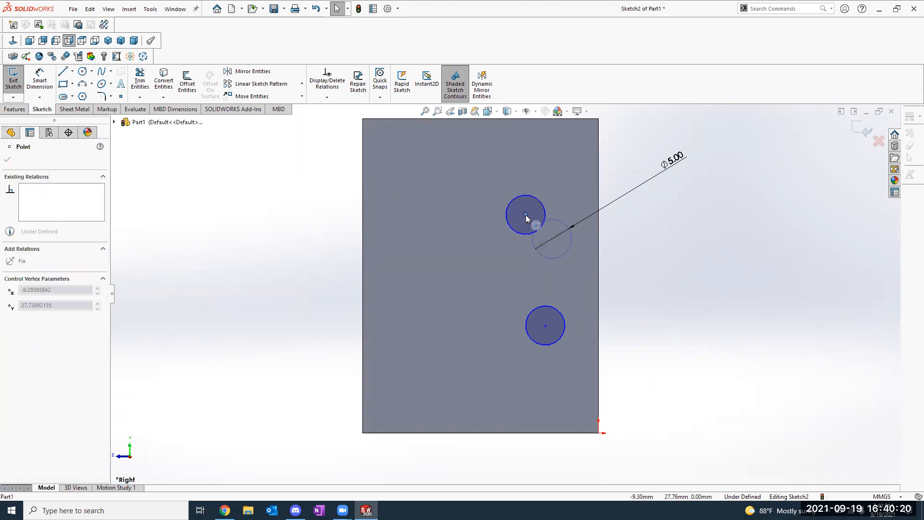
click(631, 306)
scroll(582, 265, up, 3)
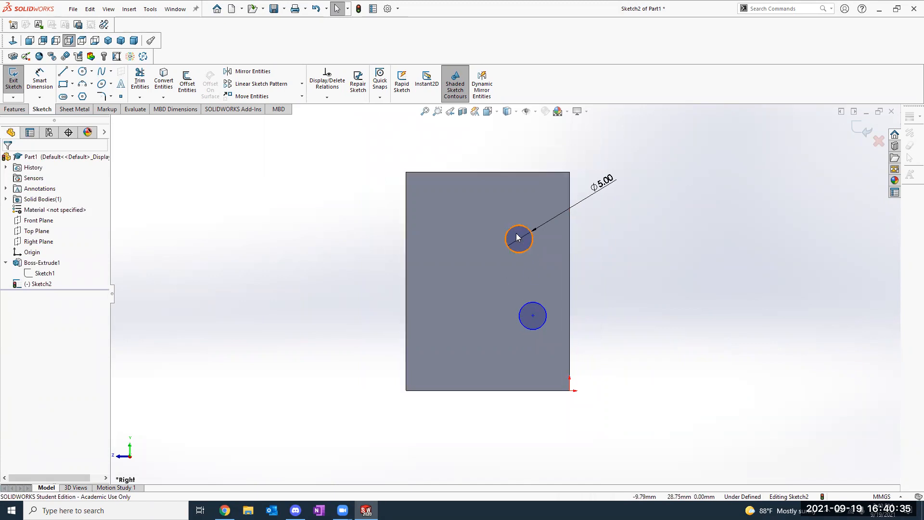
Check the Battery Drawing slide and move the lower circle's centre to about 7.2 mm from the right edge and 36.4 mm above the bottom edge.
key(alt+Tab)
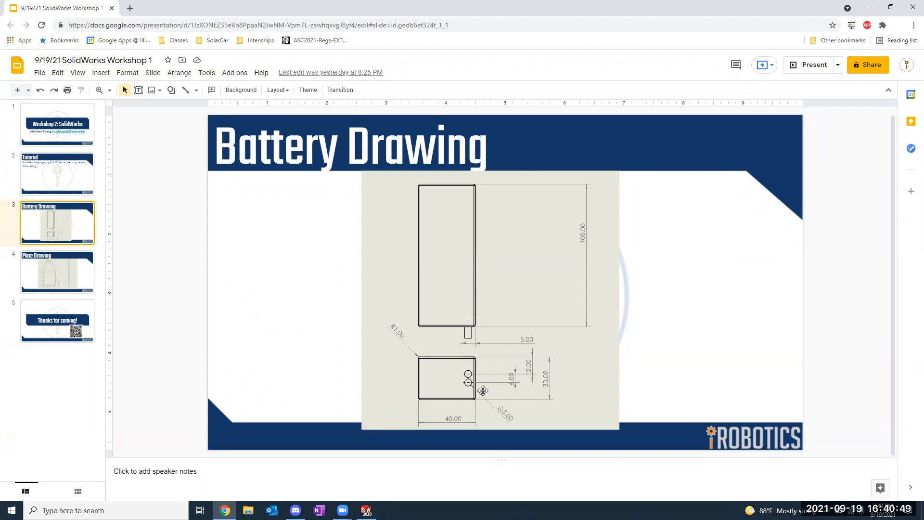
key(alt+Tab)
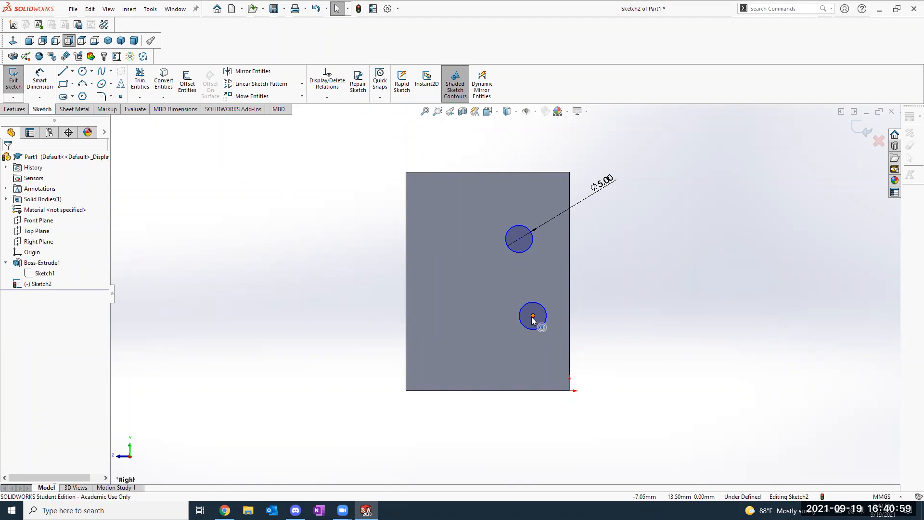
drag(533, 316, 530, 191)
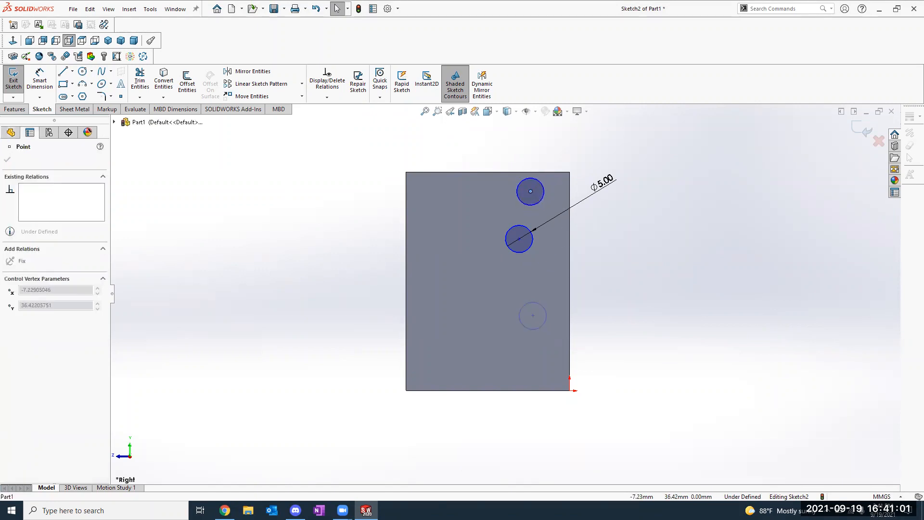
Move the dimensioned circle's centre to about 20.8 mm from the right edge and 37.4 mm up, and make both circle centres Horizontal.
drag(519, 238, 456, 186)
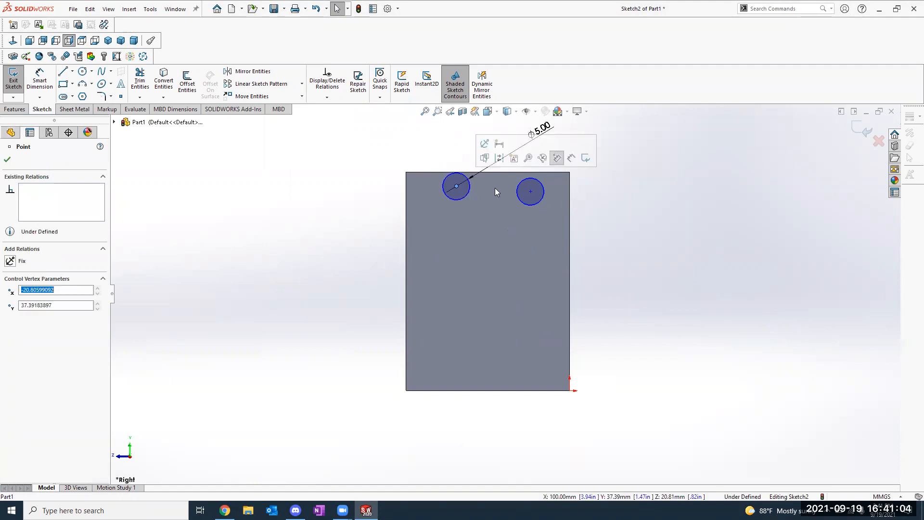
click(604, 225)
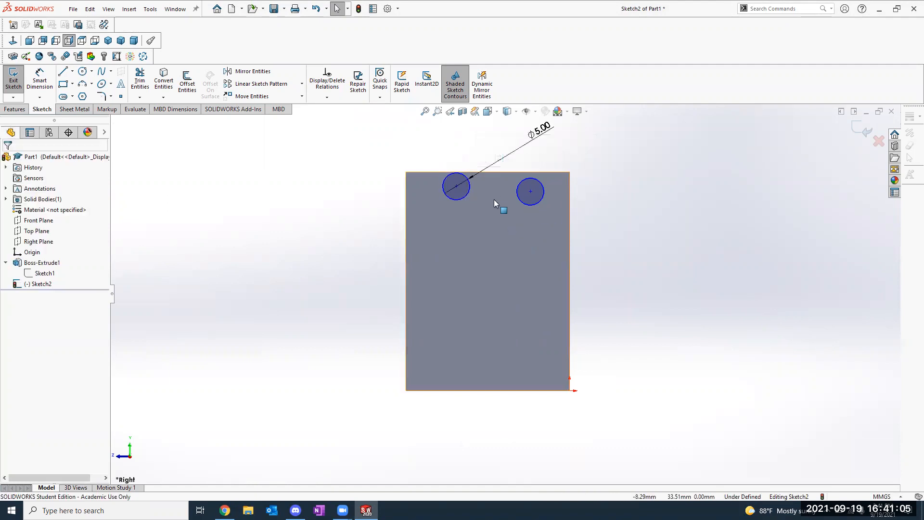
click(456, 187)
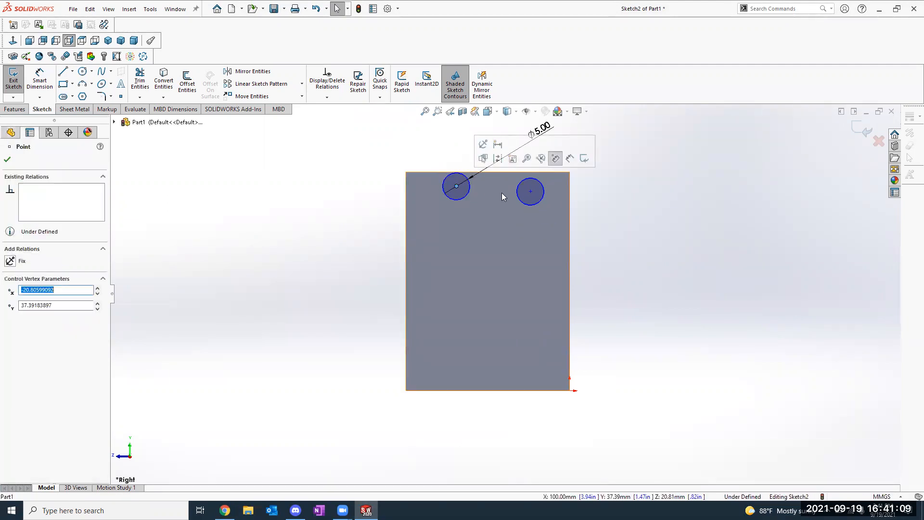
ctrl+click(532, 192)
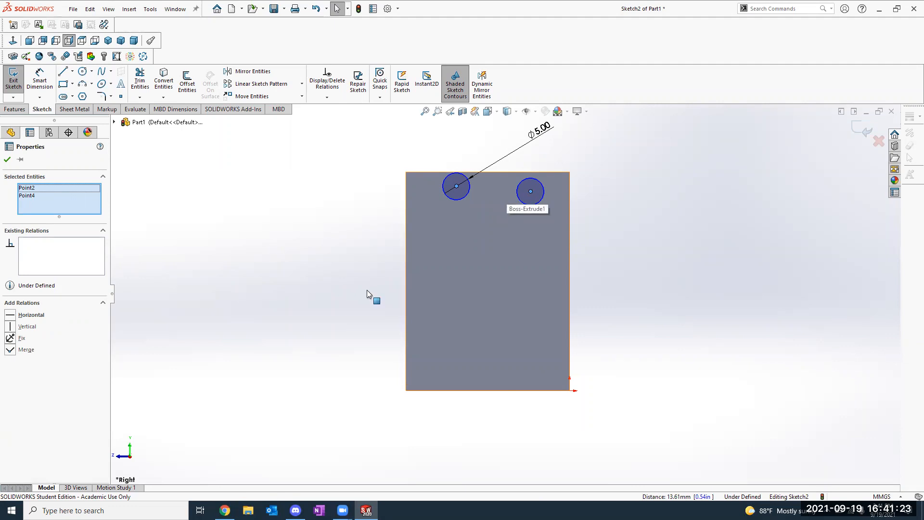
click(35, 316)
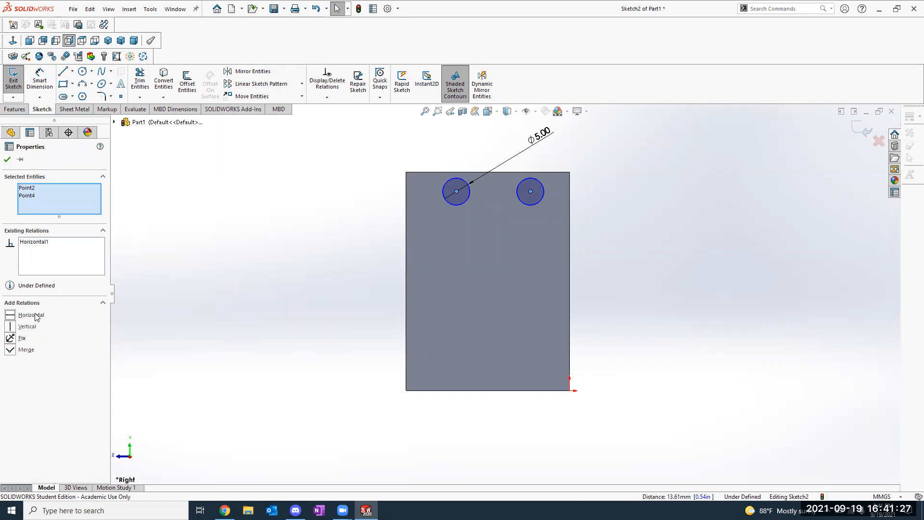
click(294, 260)
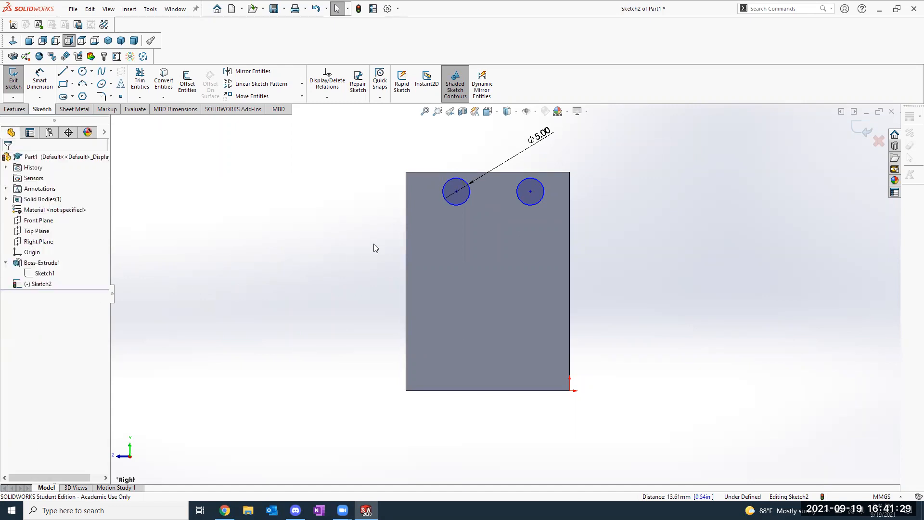
Test the Horizontal relation by moving the left circle down and towards the left edge of the face, and undo the last move.
drag(456, 192, 437, 209)
click(647, 277)
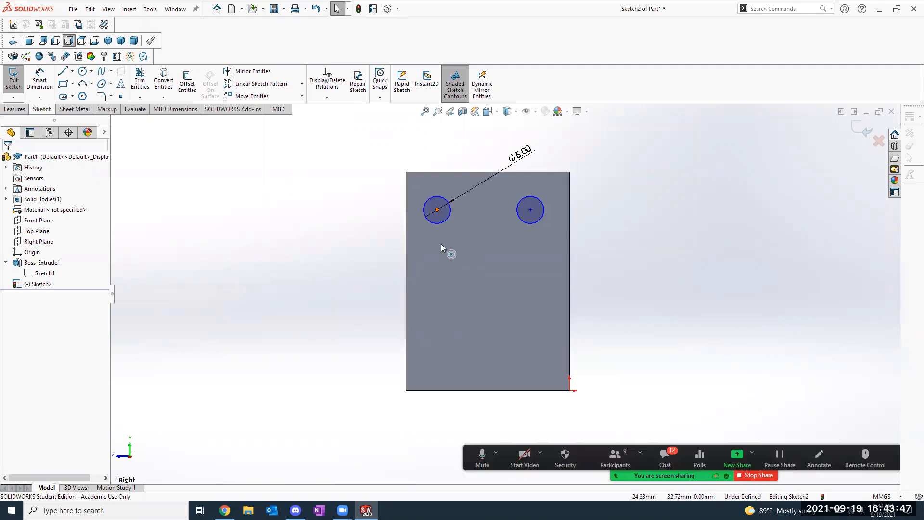
drag(437, 210, 432, 196)
click(389, 149)
key(ctrl+z)
key(ctrl+z)
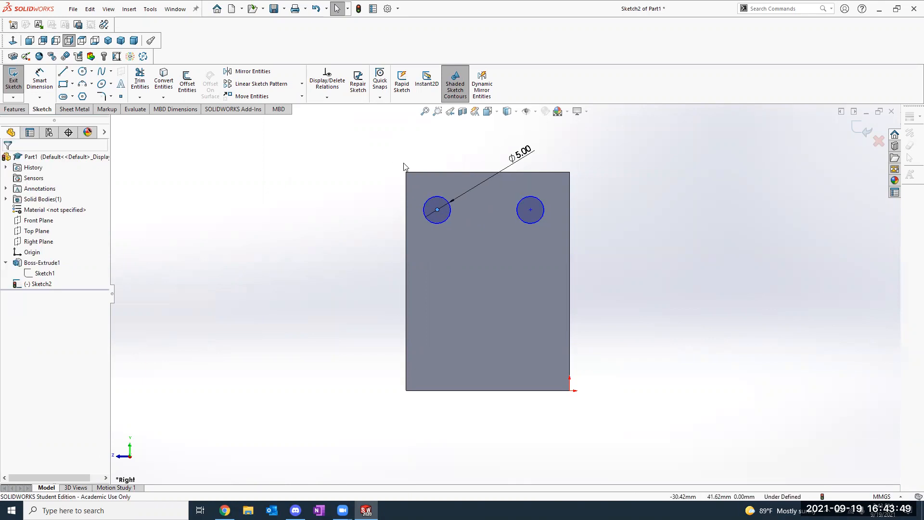
Move the aligned circles down to about mid-height of the face, and undo the moves and the Horizontal relation.
drag(403, 167, 469, 282)
drag(531, 282, 537, 285)
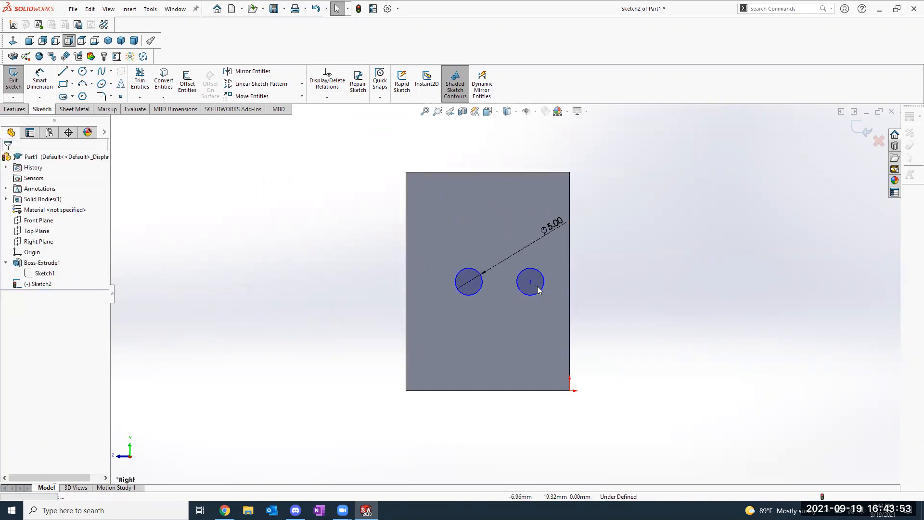
key(ctrl+z)
key(ctrl+z)
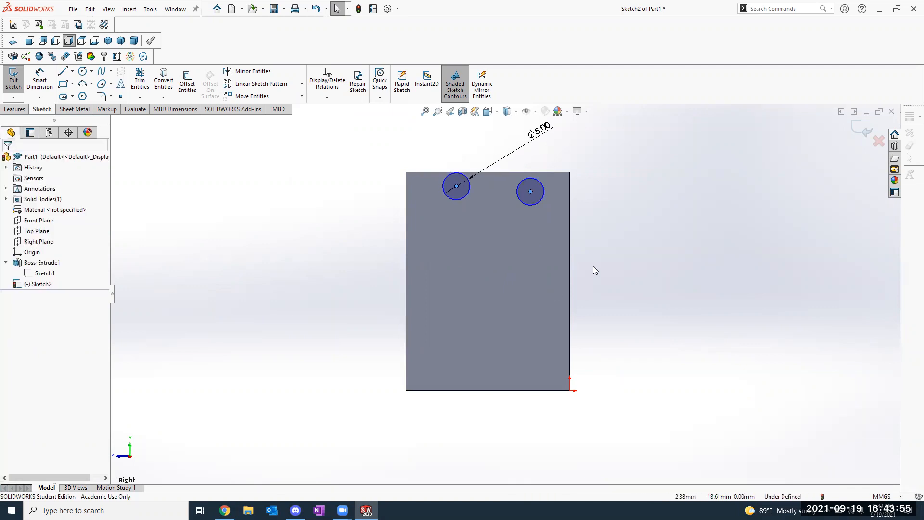
Undo the dimensioned circle's earlier move to the left along the face's top edge.
mouse_move(531, 191)
mouse_down()
mouse_move(474, 248)
mouse_move(491, 215)
mouse_move(530, 192)
mouse_move(548, 197)
mouse_move(495, 239)
mouse_move(612, 262)
mouse_up()
key(ctrl+z)
key(ctrl+z)
key(ctrl+z)
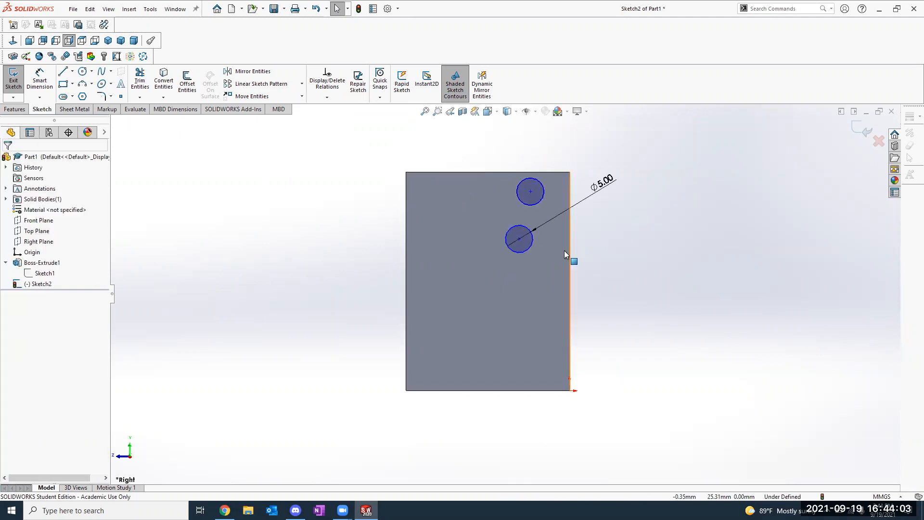
drag(530, 239, 462, 200)
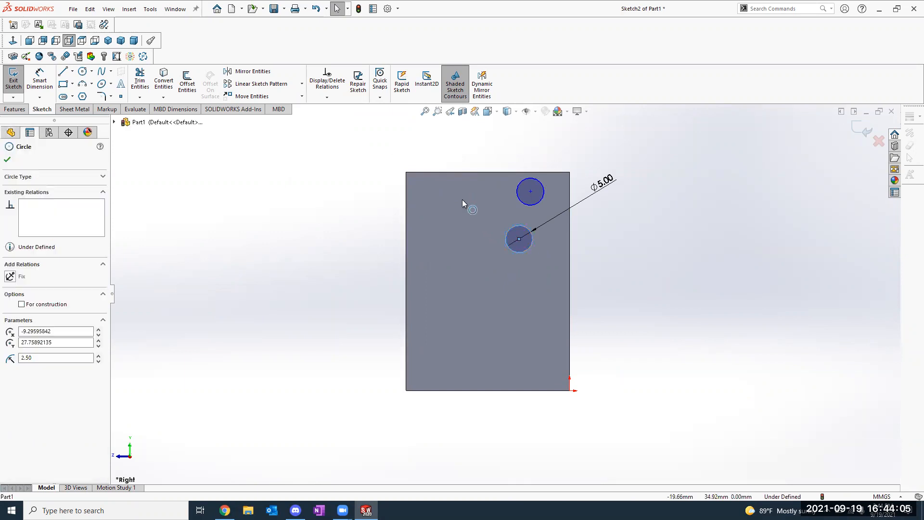
ctrl+click(541, 195)
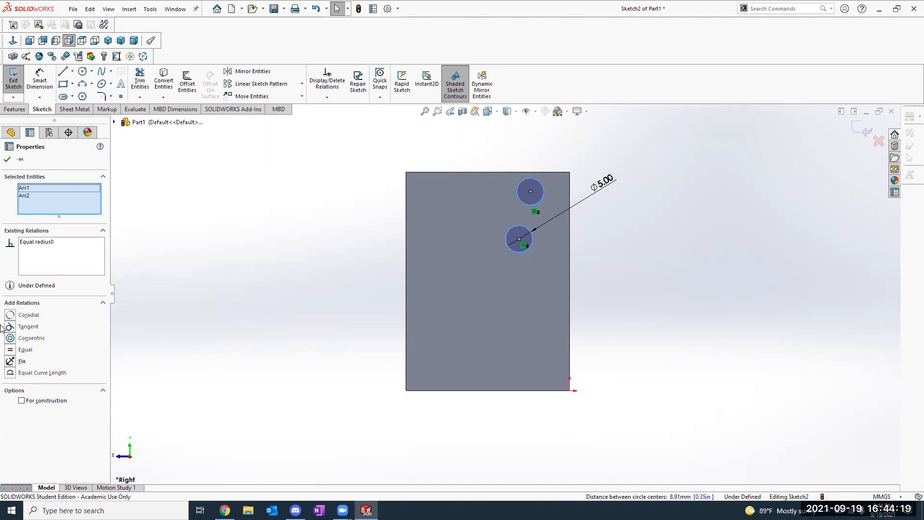
key(Escape)
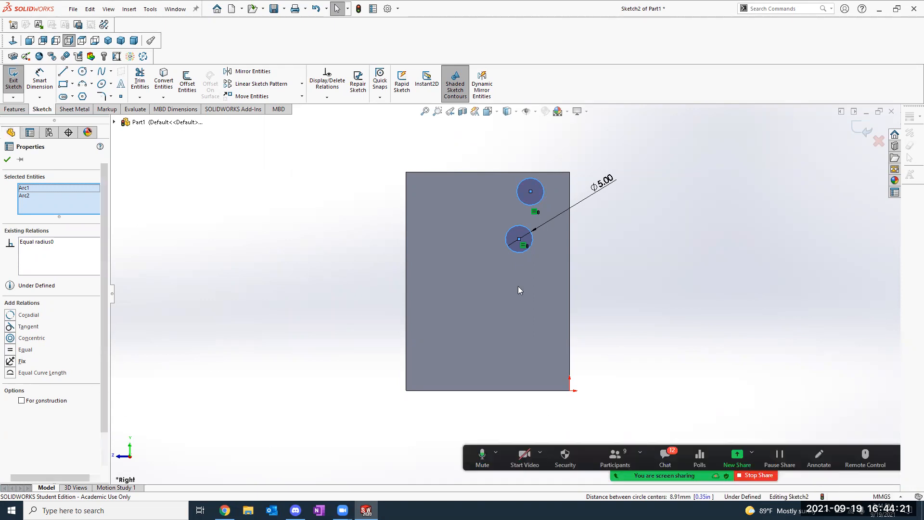
key(Escape)
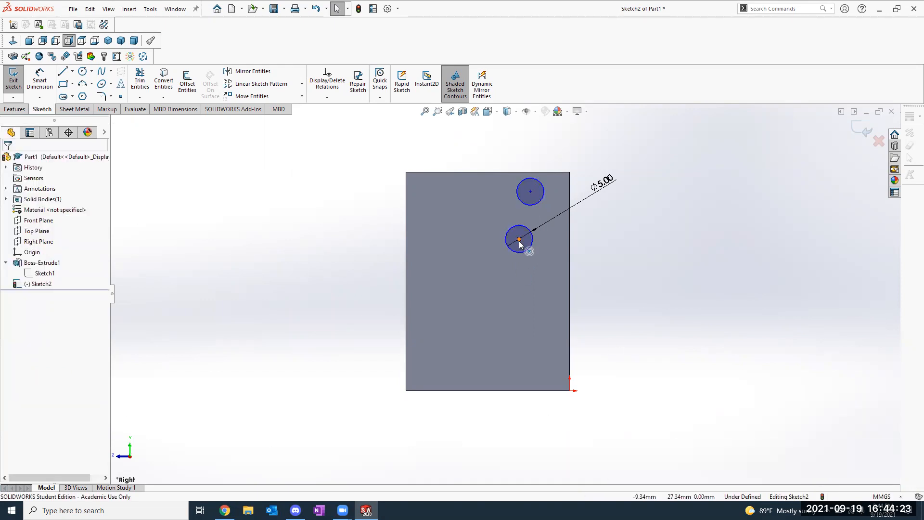
Make both circle centres Horizontal and move the dimensioned circle's centre to about 22 mm from the right edge and 34.9 mm up.
click(519, 239)
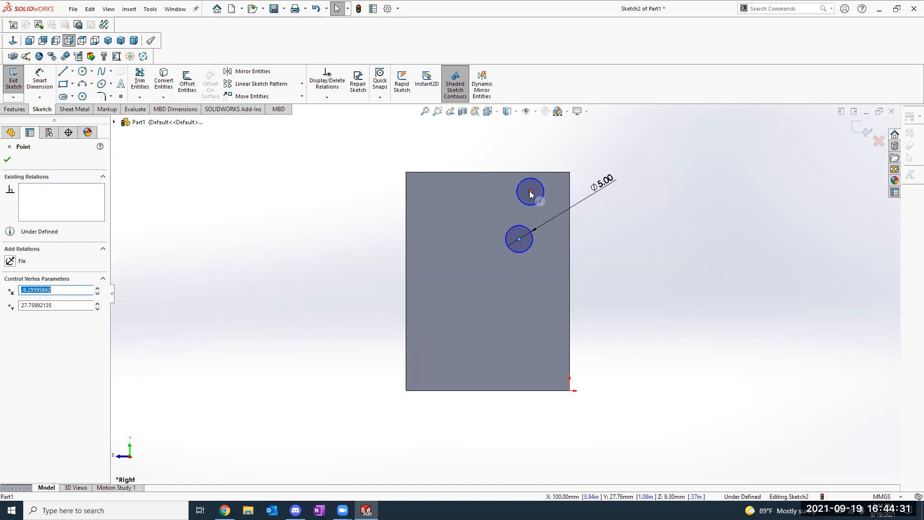
ctrl+click(531, 192)
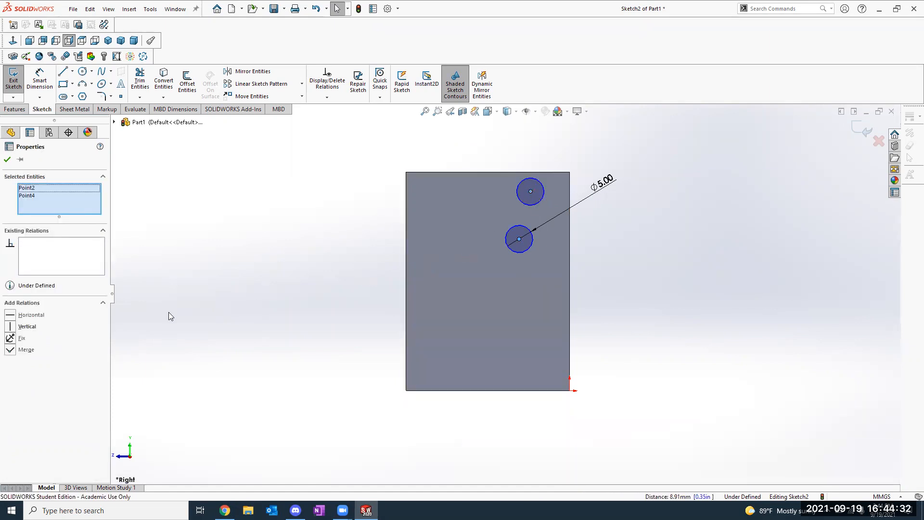
click(28, 317)
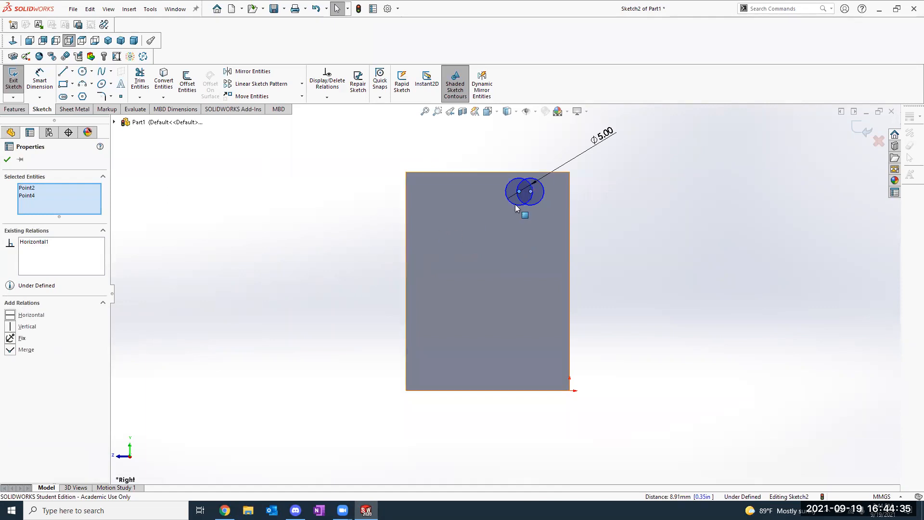
key(Escape)
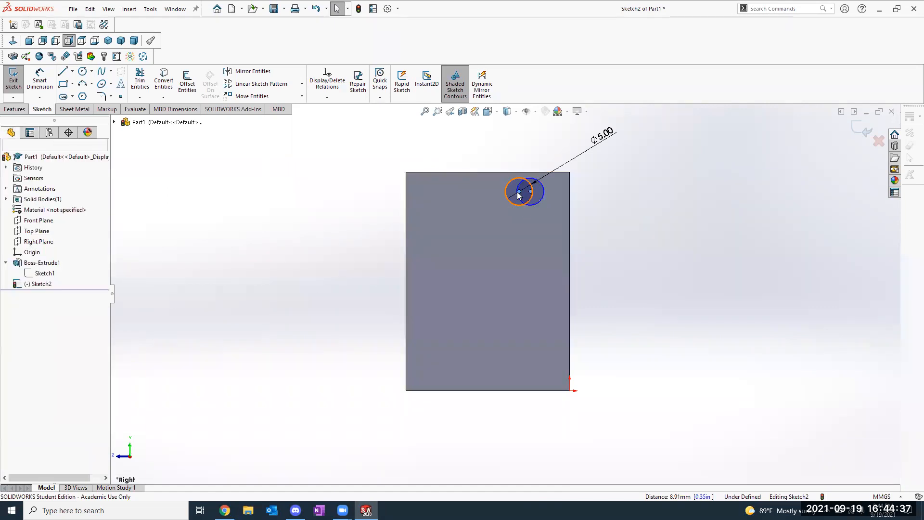
drag(519, 193, 450, 200)
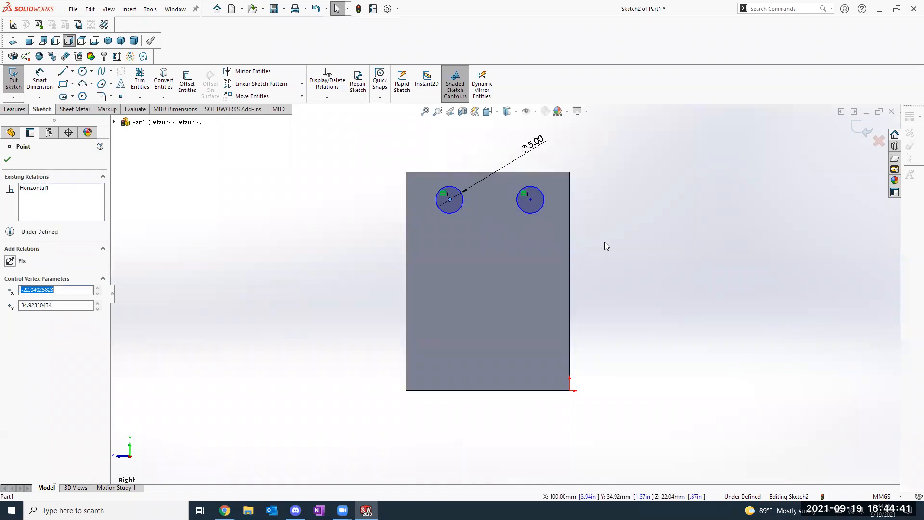
key(Escape)
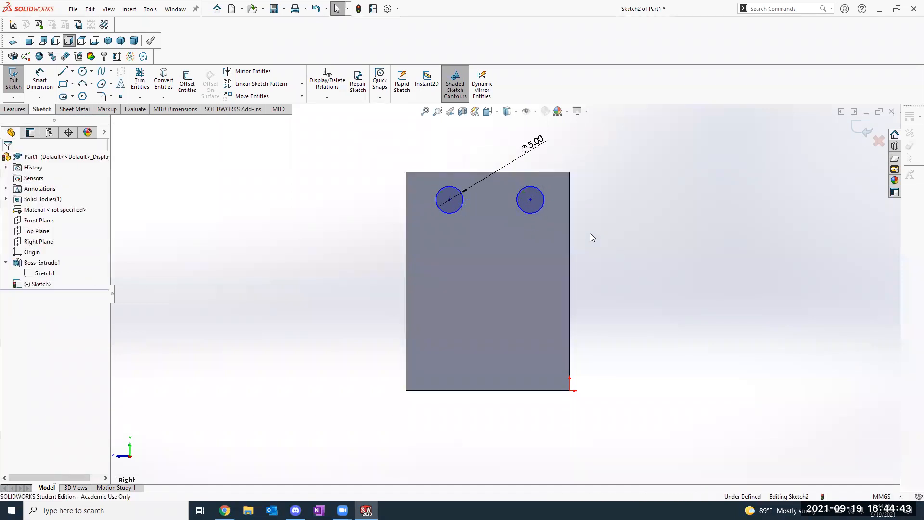
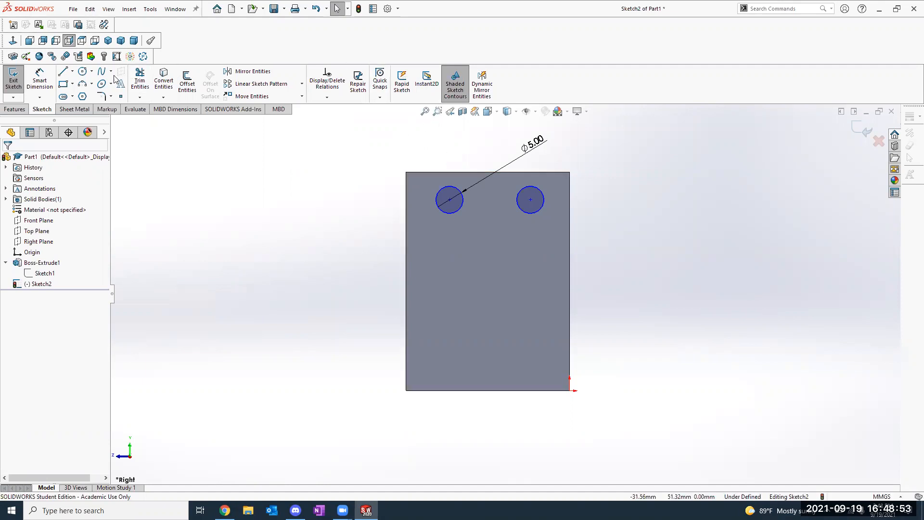
Draw a vertical centerline from the midpoint of the face's top edge to the midpoint of its bottom edge.
click(72, 73)
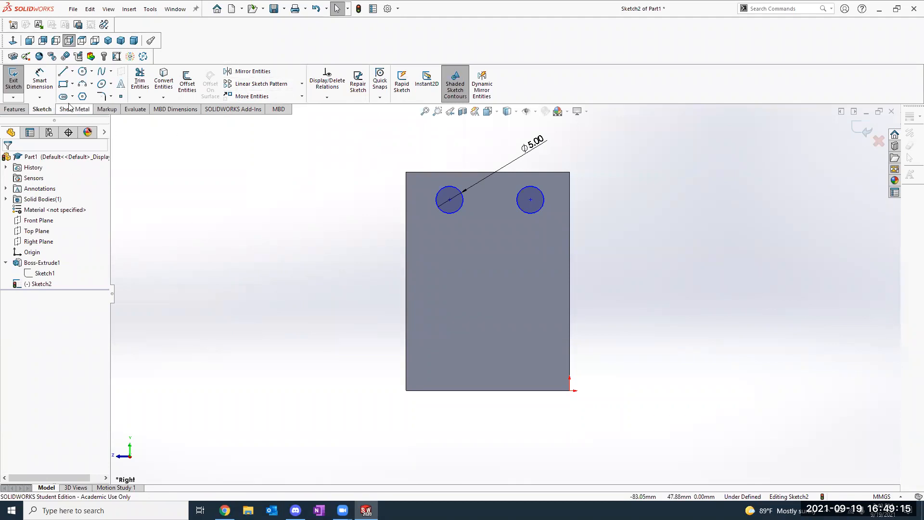
click(73, 71)
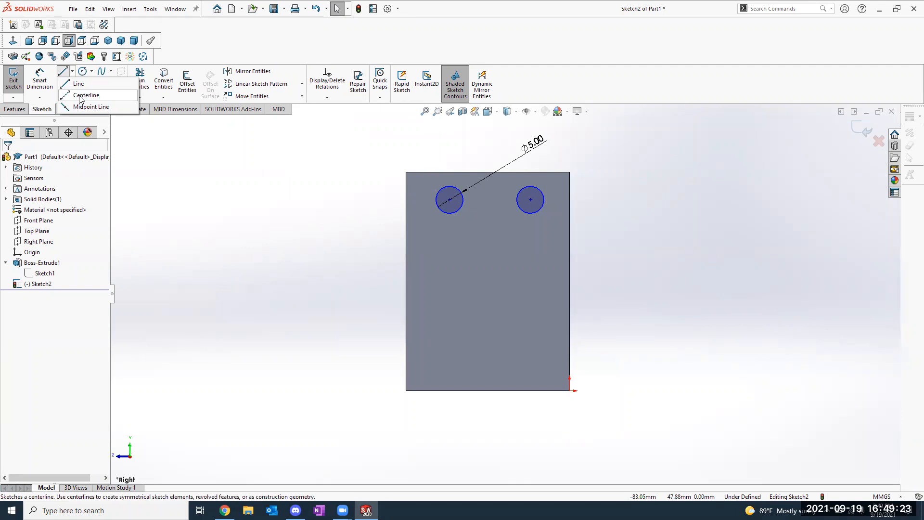
click(80, 99)
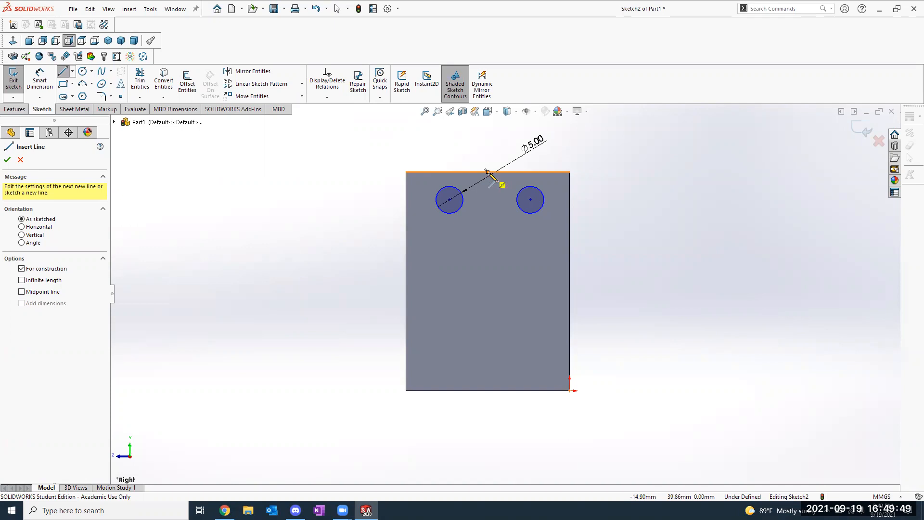
click(488, 171)
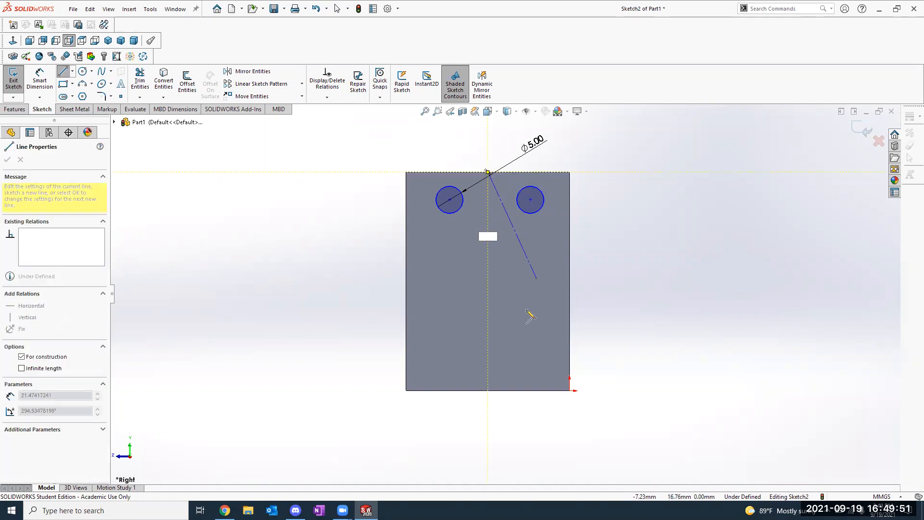
click(488, 391)
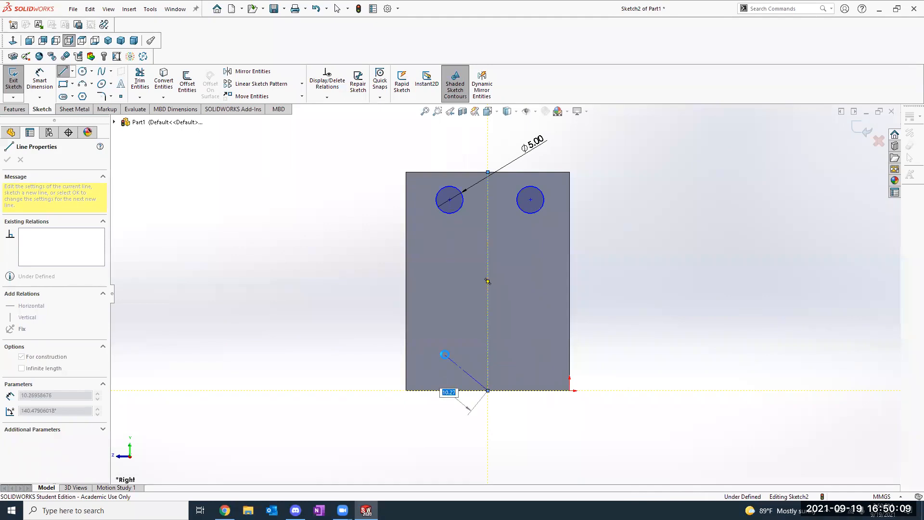
key(Escape)
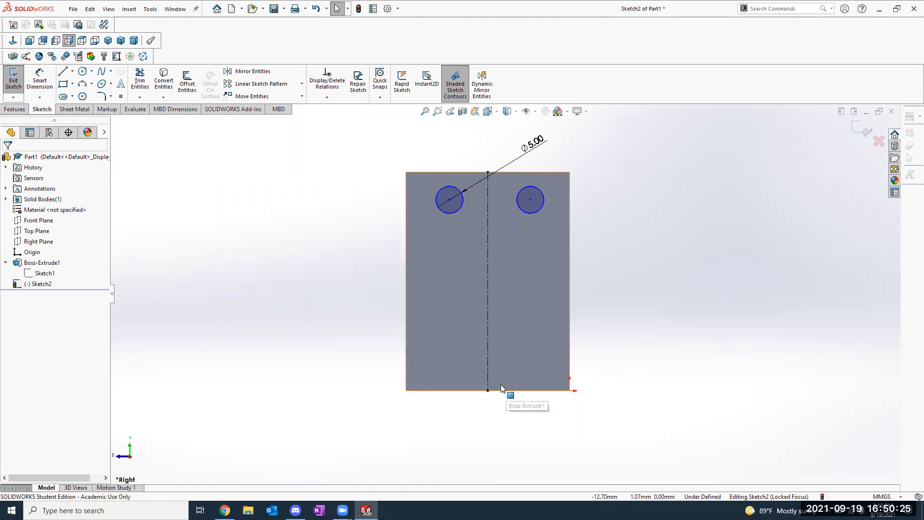
Make the two circle centres Symmetric about the vertical centerline.
click(486, 383)
click(645, 317)
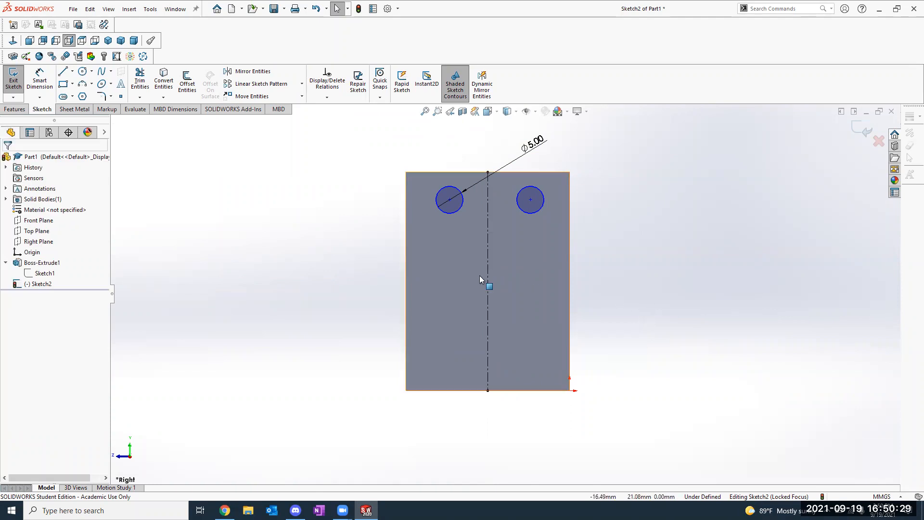
click(489, 268)
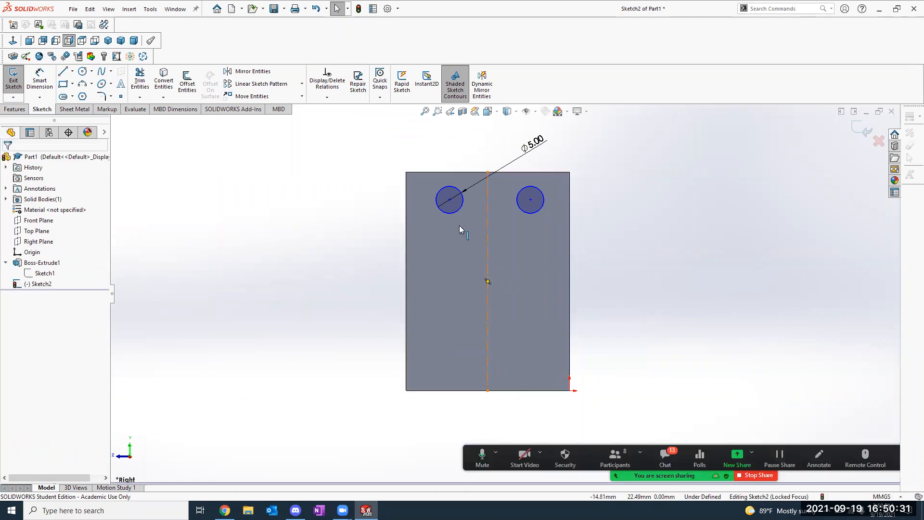
click(450, 199)
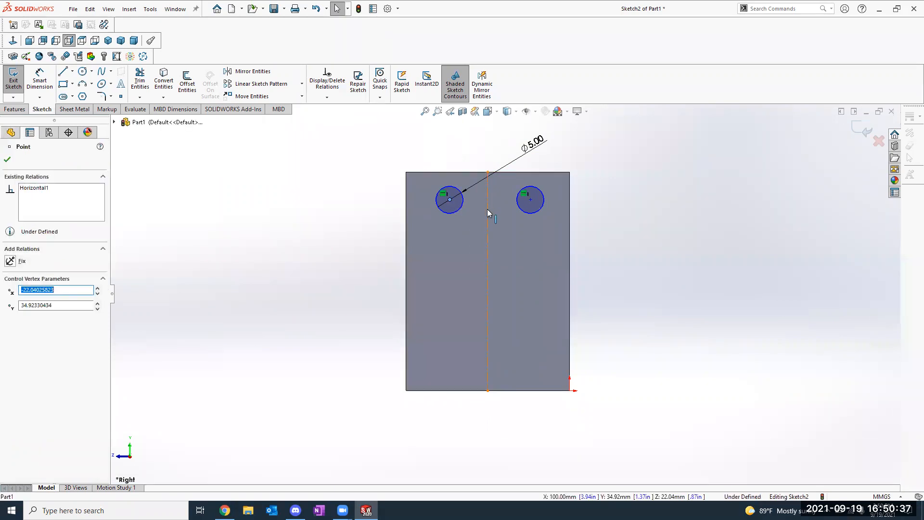
click(460, 205)
ctrl+click(488, 209)
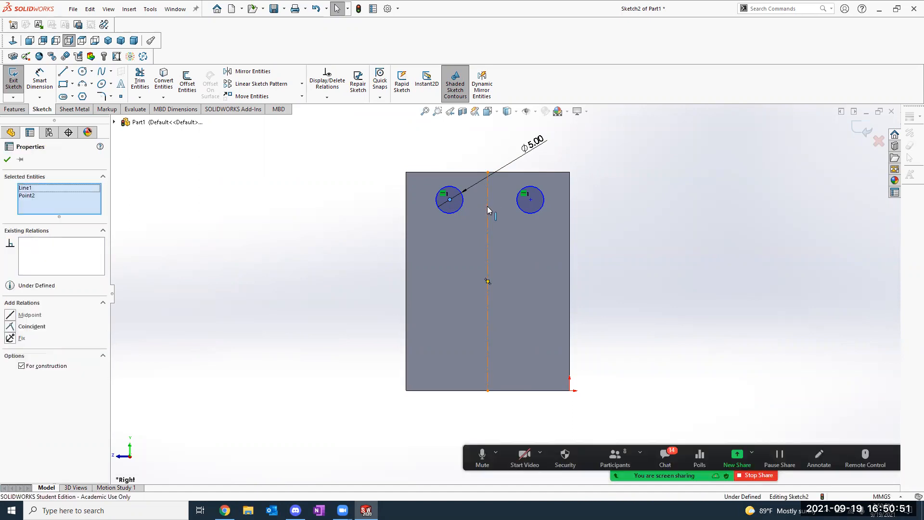
ctrl+click(532, 203)
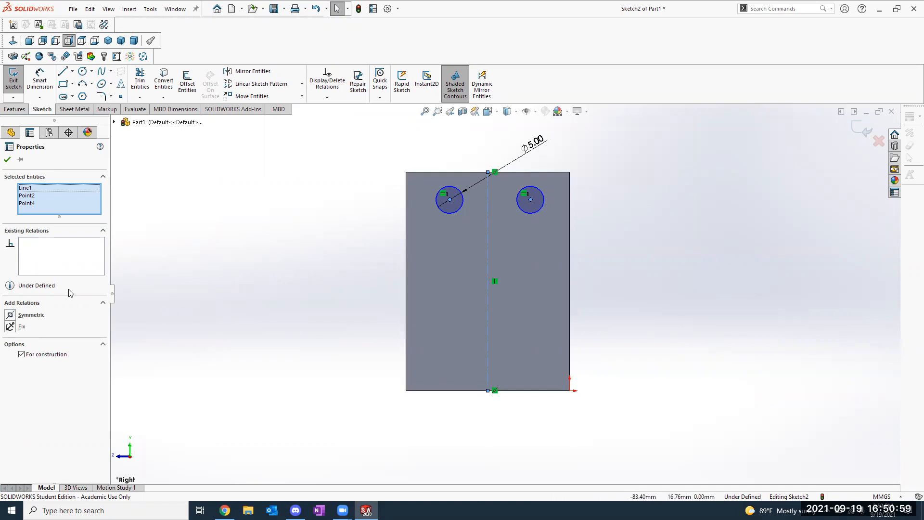
click(35, 316)
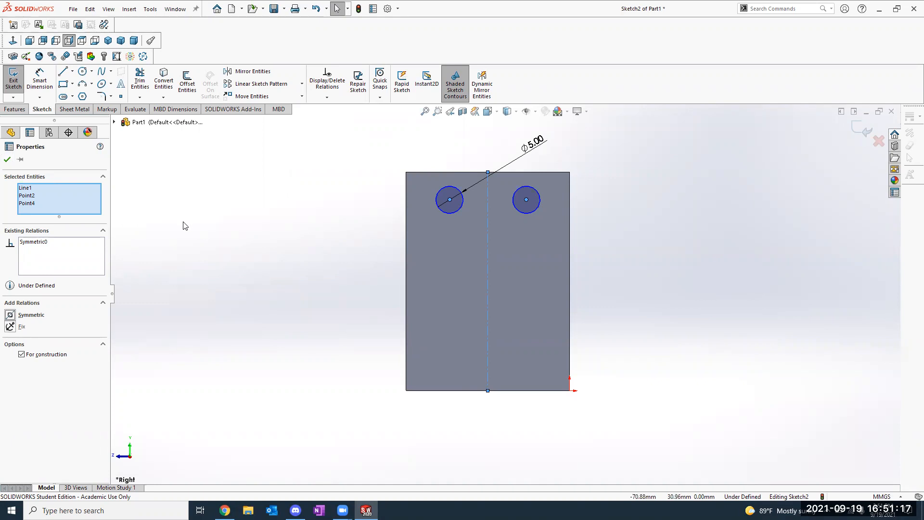
click(183, 201)
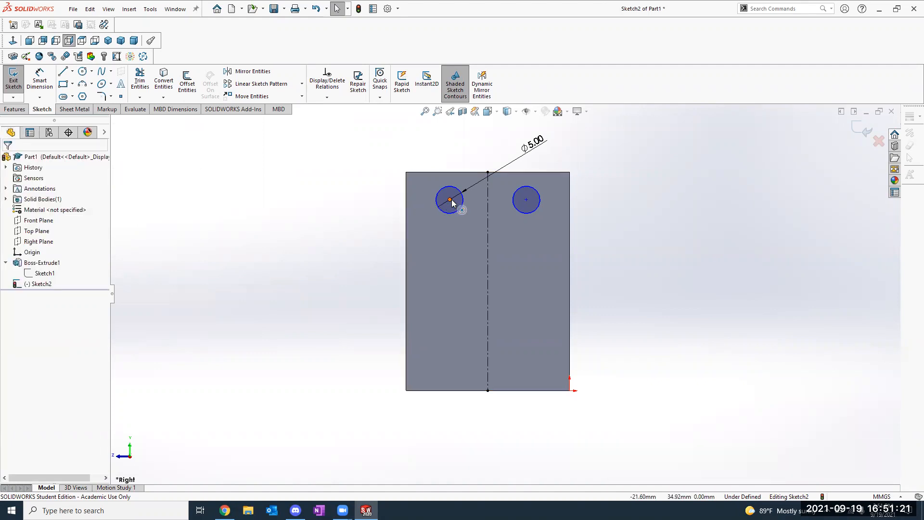
Test the Symmetric relation by moving the left circle outward towards the face's upper-left corner.
drag(449, 199, 422, 184)
click(308, 228)
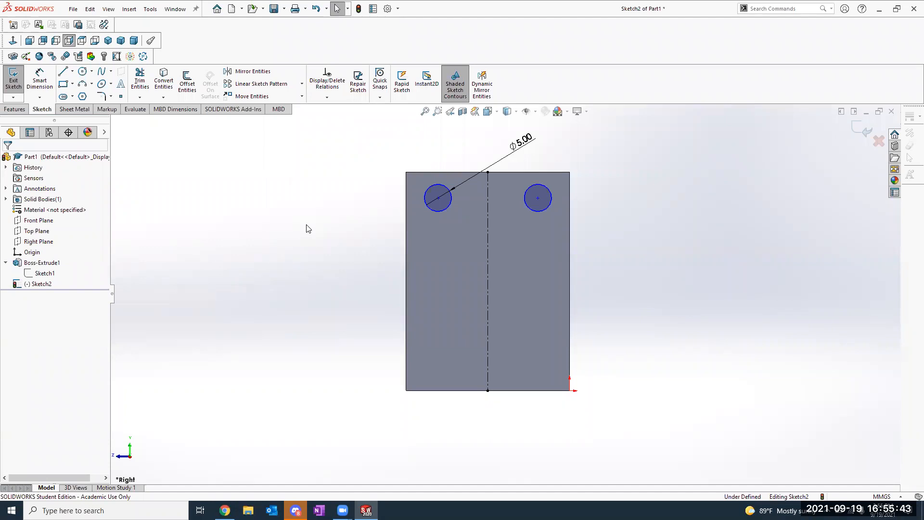
Switch to Discord to check the announcements channel, and return to the part sketch.
click(295, 509)
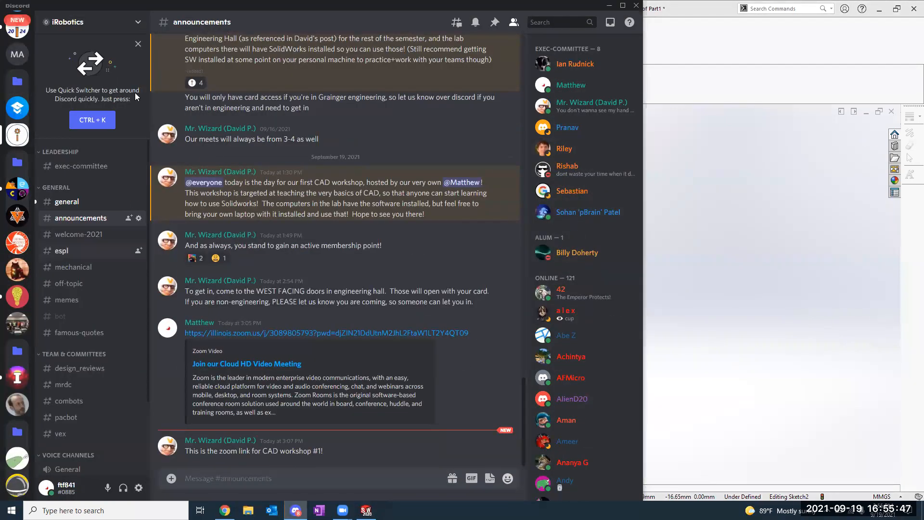
click(610, 6)
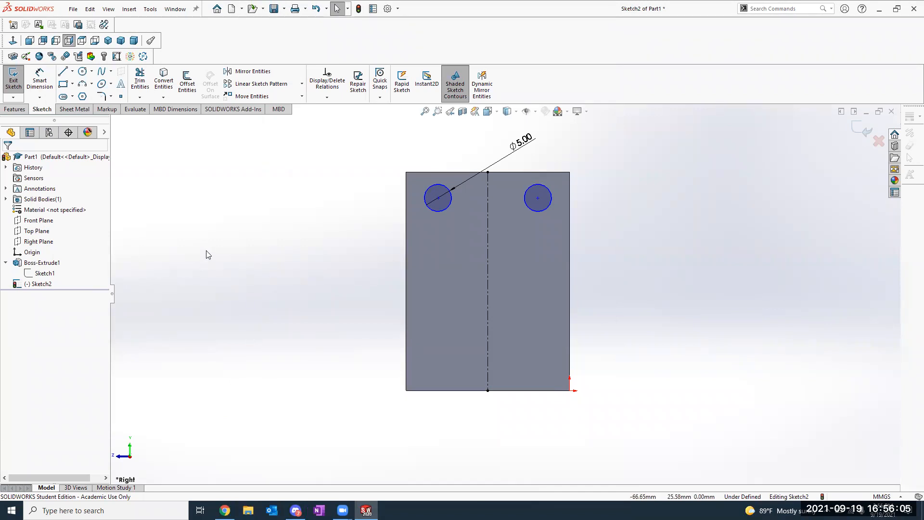
Reposition the symmetric circles by moving the left circle's centre to about 23.6 mm from the right edge and 32.7 mm up.
click(440, 201)
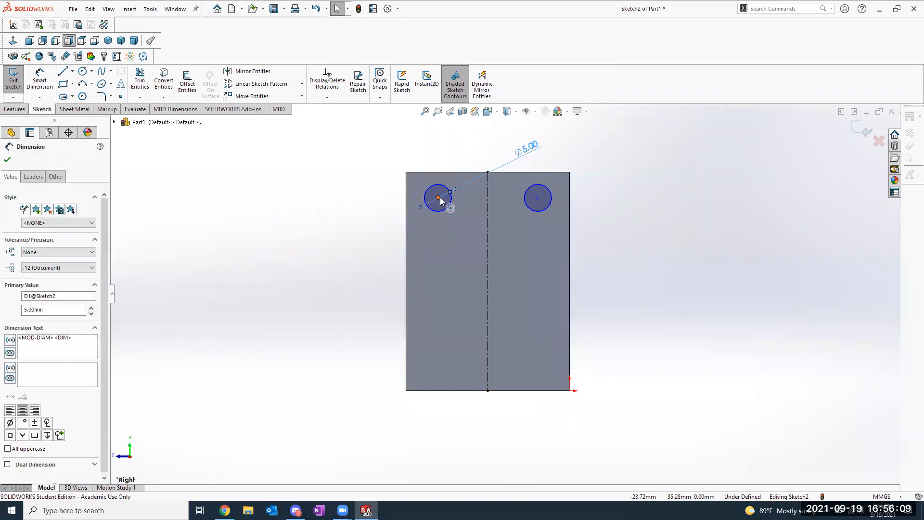
mouse_move(438, 198)
mouse_down()
mouse_move(491, 212)
mouse_move(483, 198)
mouse_move(449, 195)
mouse_up()
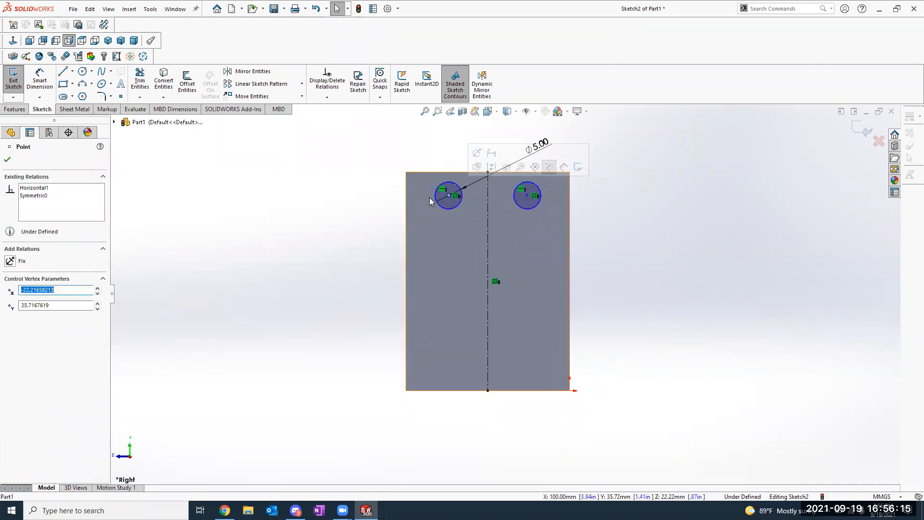
click(329, 193)
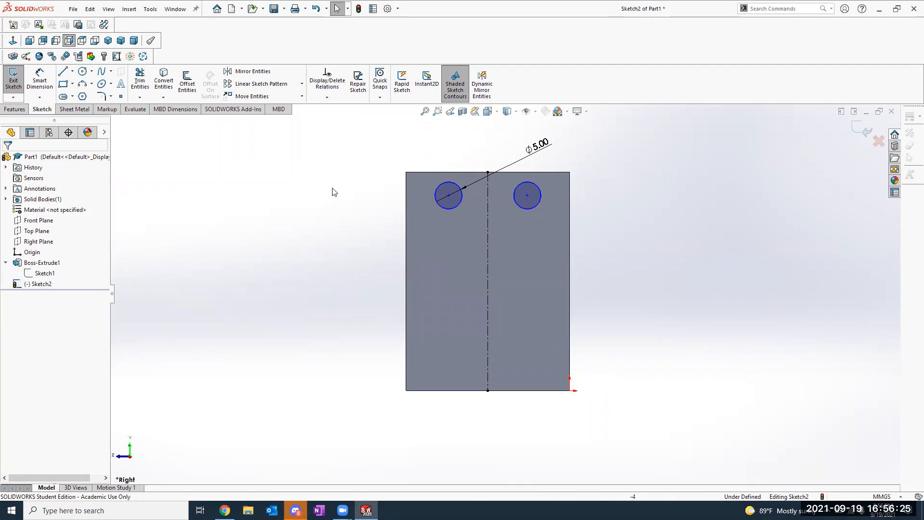
click(449, 209)
click(449, 206)
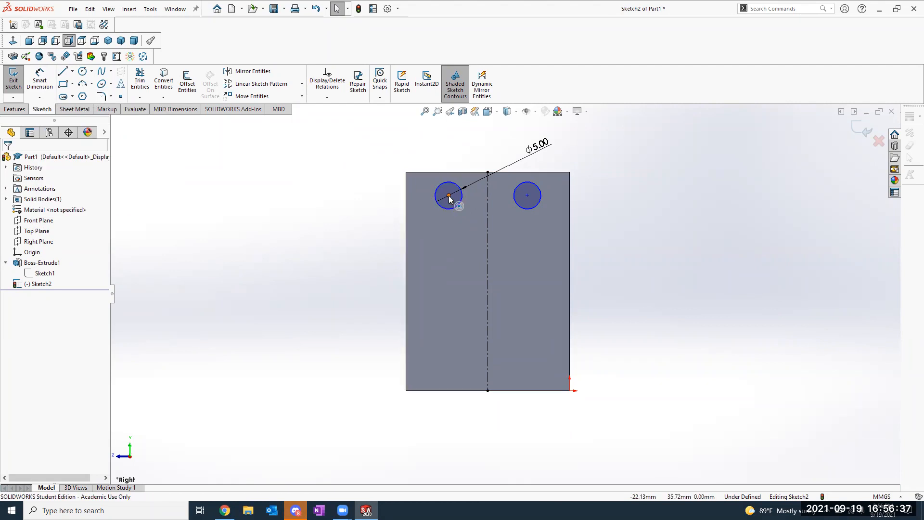
drag(448, 195, 441, 212)
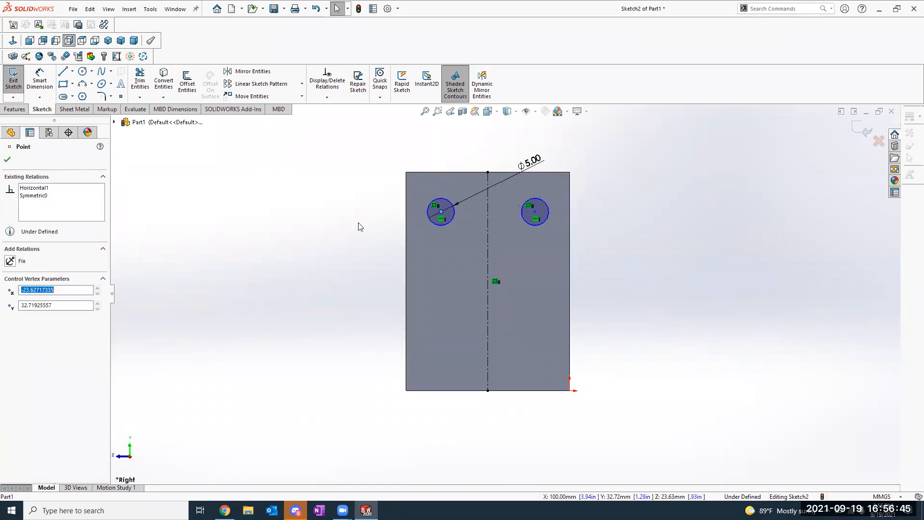
key(Escape)
Check the battery drawing slide in Chrome for the terminal circles' position dimensions, and return to the SOLIDWORKS sketch.
key(alt+Tab)
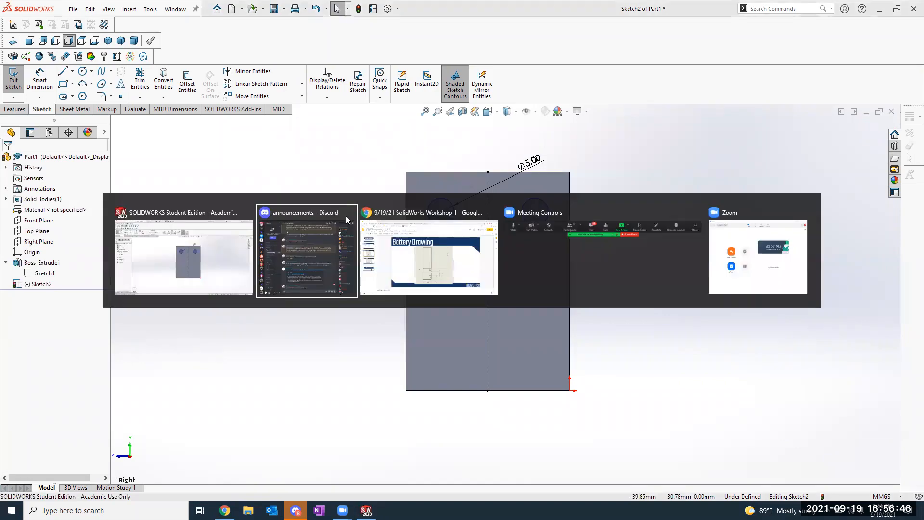
click(382, 235)
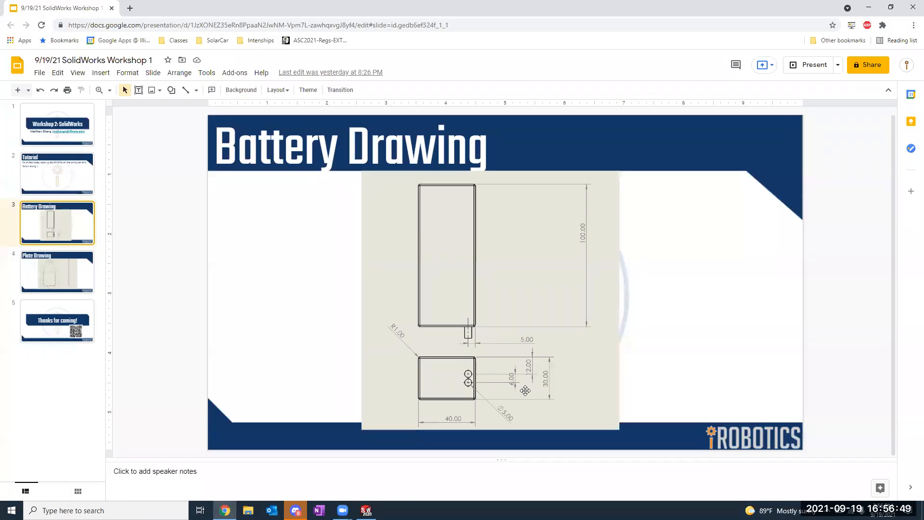
key(alt+Tab)
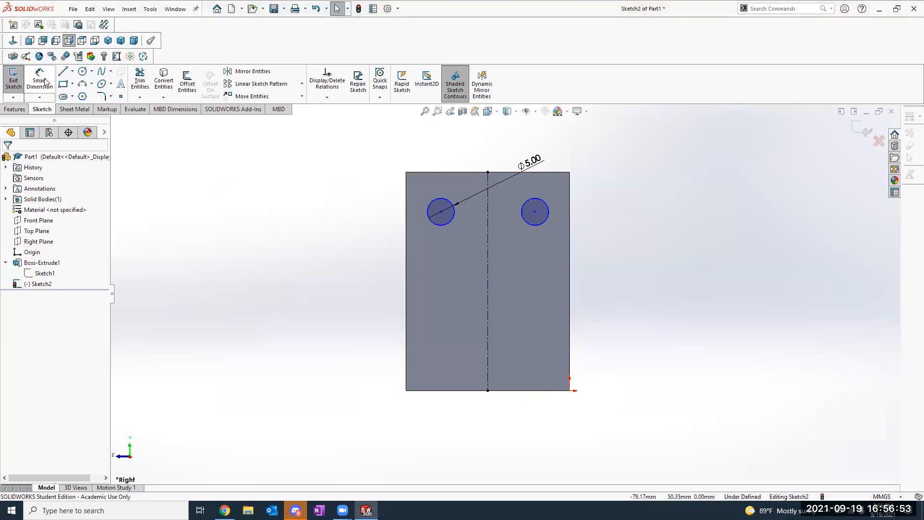
Dimension the horizontal distance between the two terminal circles' centres and set it to 6 mm.
click(48, 83)
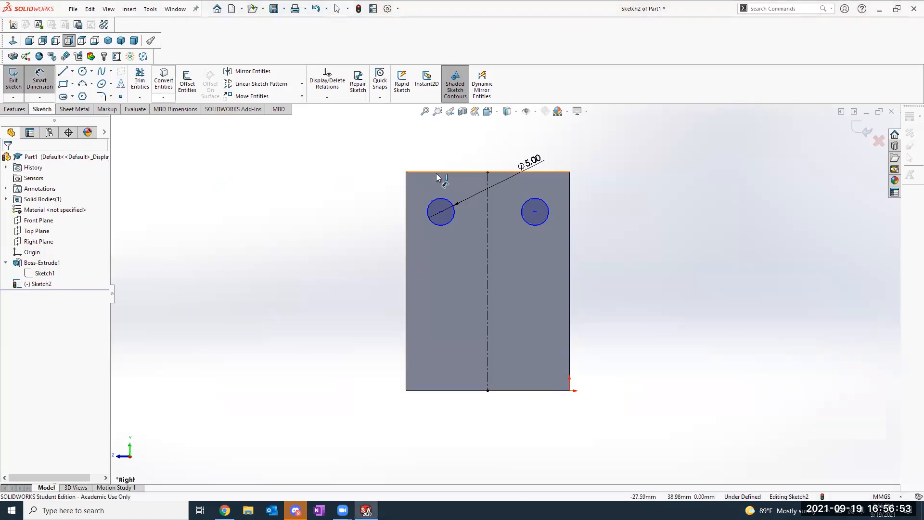
click(441, 212)
click(534, 211)
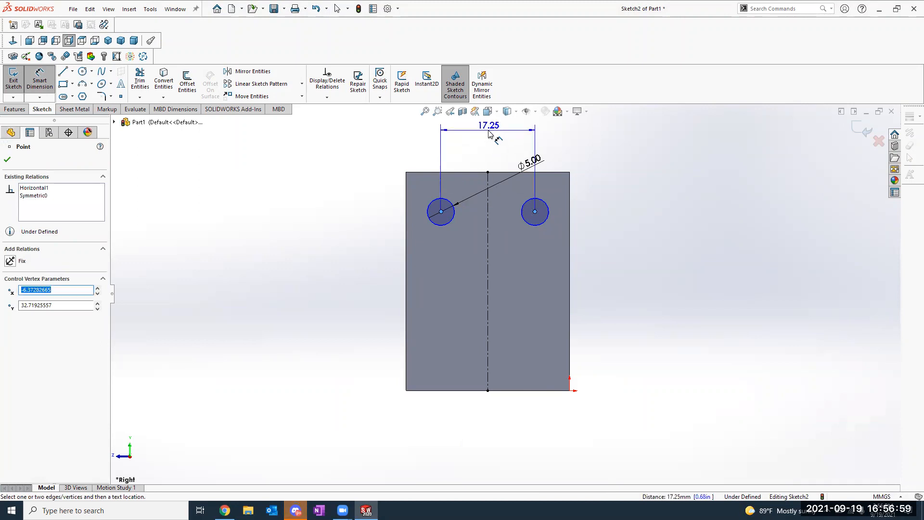
click(489, 134)
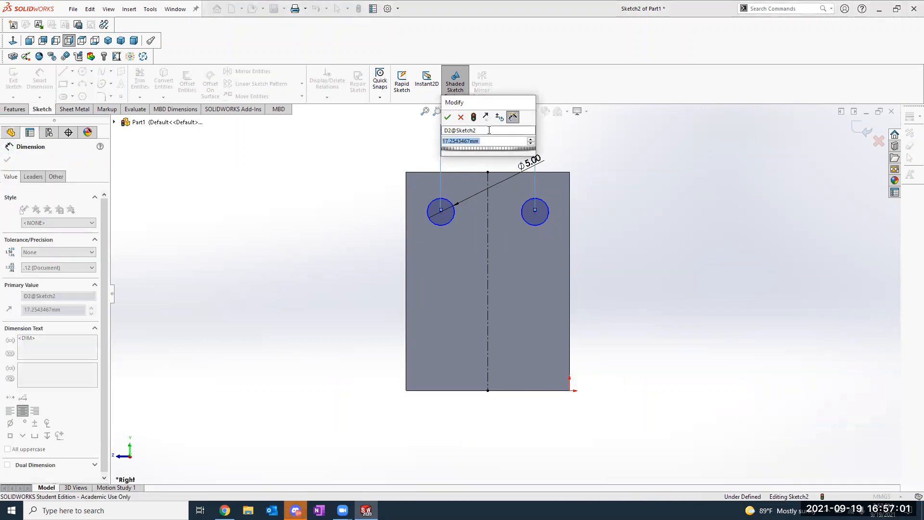
text(6.00m)
text(m)
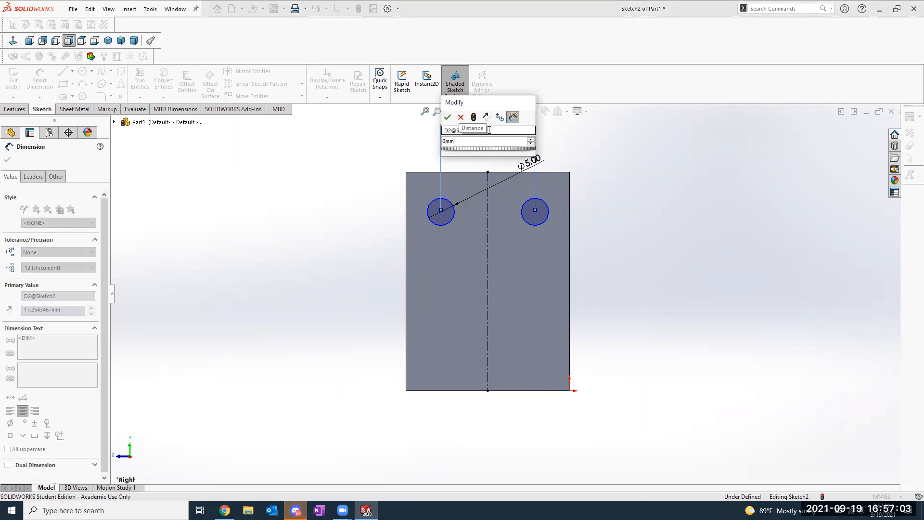
key(Return)
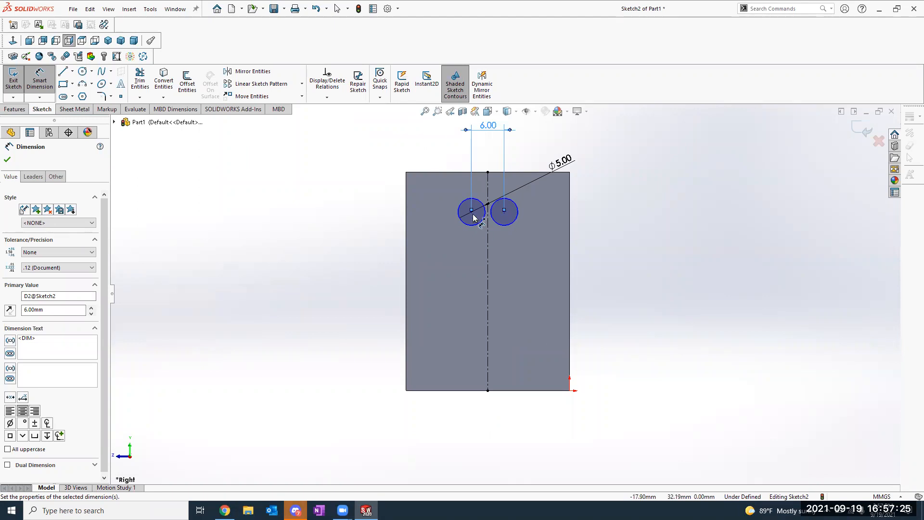
key(Escape)
key(Escape)
Slide the circle pair up to about 4.8 mm below the face's upper edge, check the battery drawing in Chrome, and return to SOLIDWORKS.
mouse_move(471, 212)
mouse_down()
mouse_move(474, 184)
mouse_move(458, 198)
mouse_up()
click(332, 193)
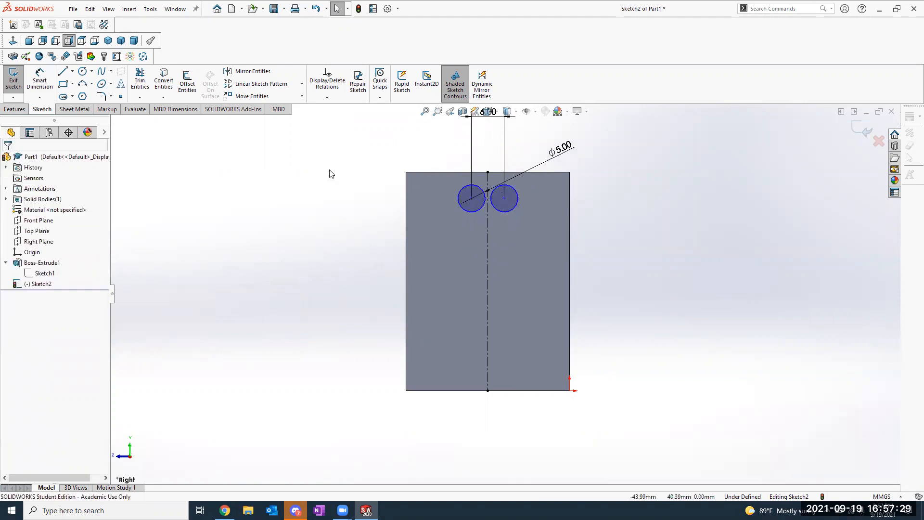
key(alt+Tab)
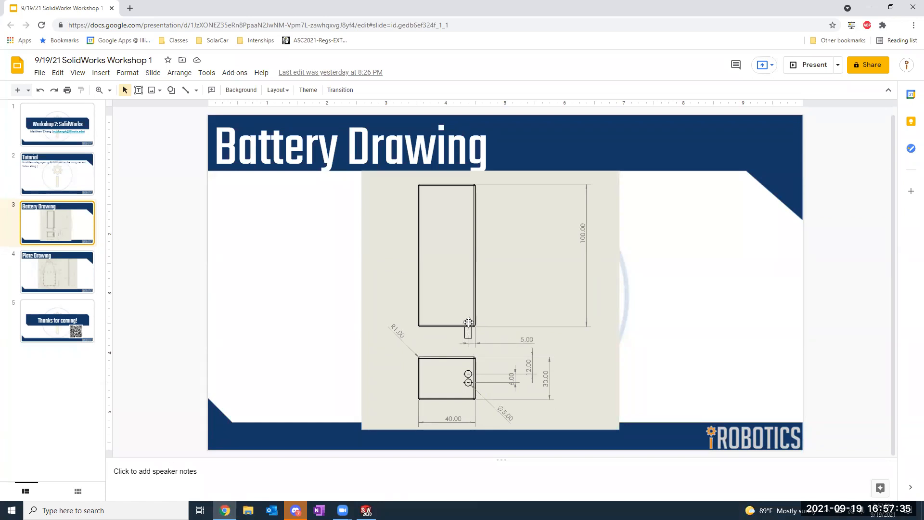
key(alt+Tab)
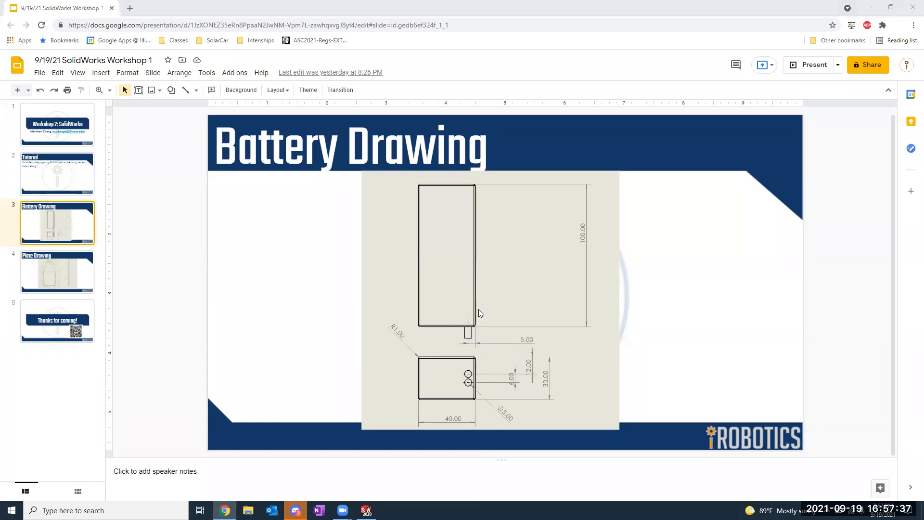
Dimension the right circle's centre 5 mm below the end face's upper edge.
click(39, 80)
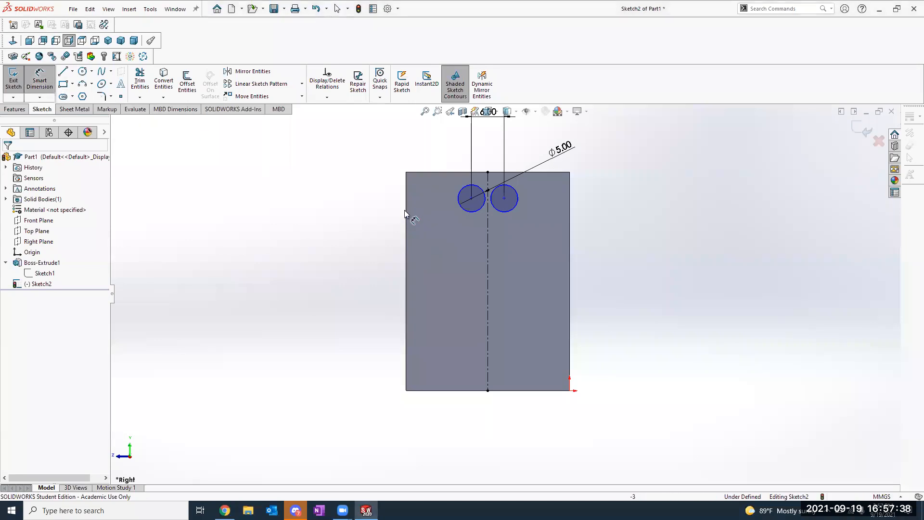
click(504, 197)
click(522, 172)
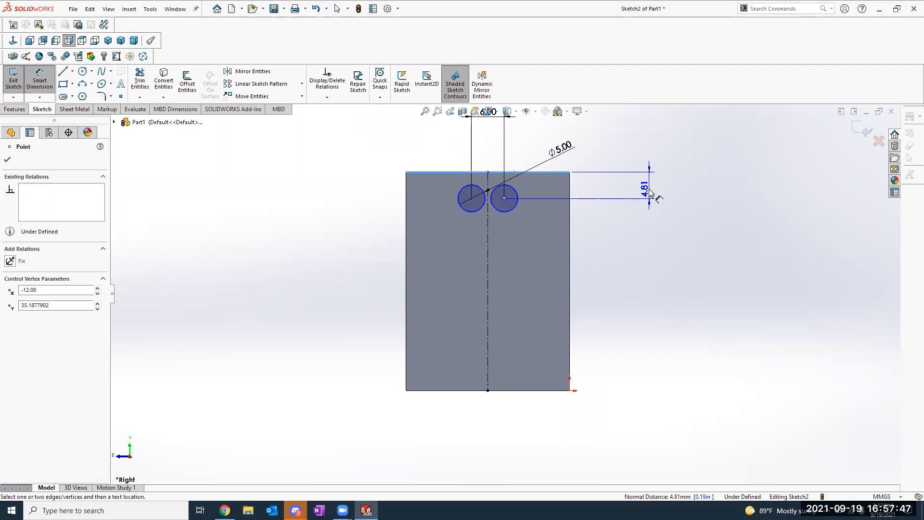
click(650, 193)
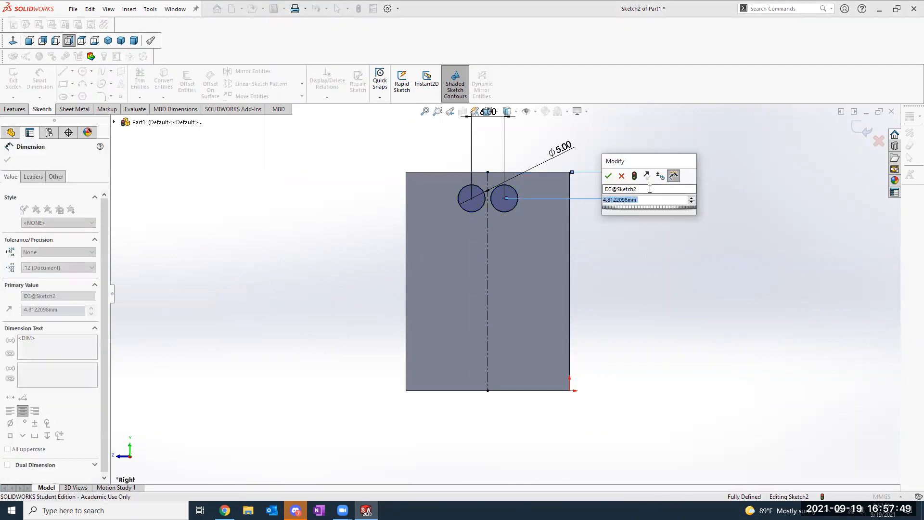
text(5)
key(Return)
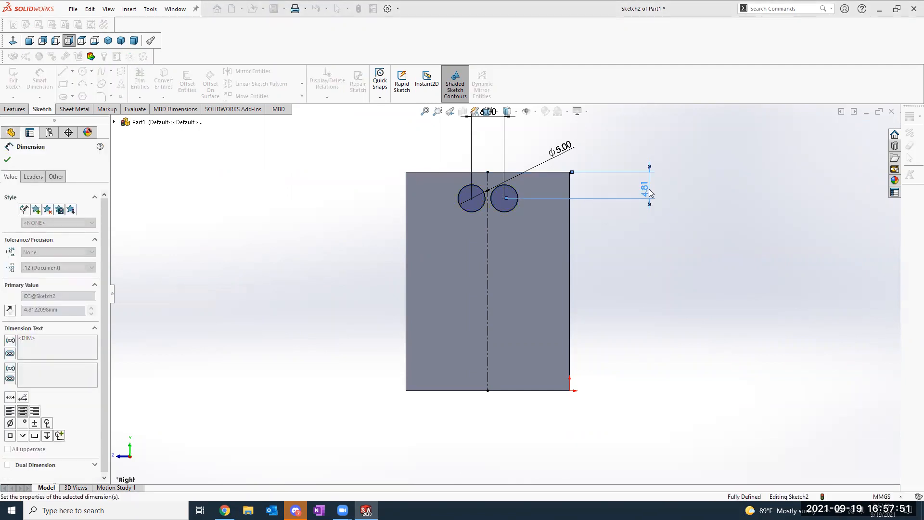
key(Escape)
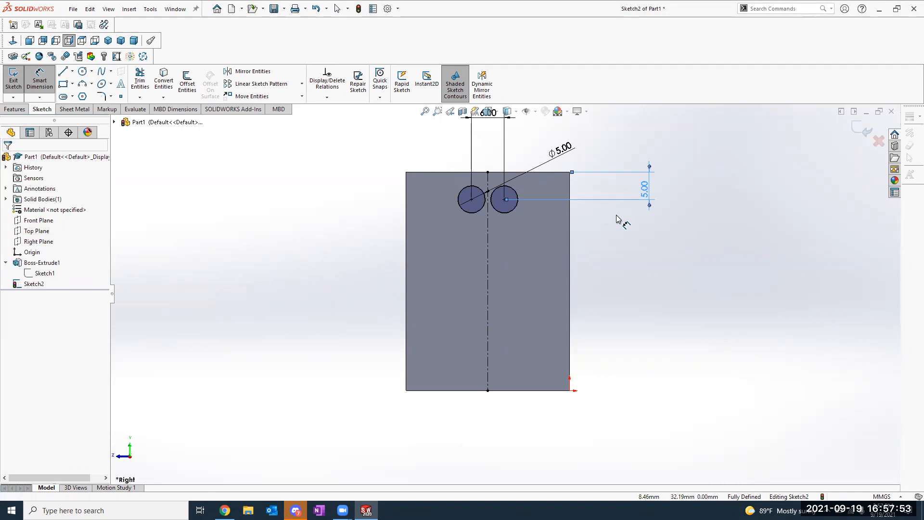
Reposition the circle's diameter dimension to the upper left of the left circle, outside the face's upper-left corner.
click(471, 200)
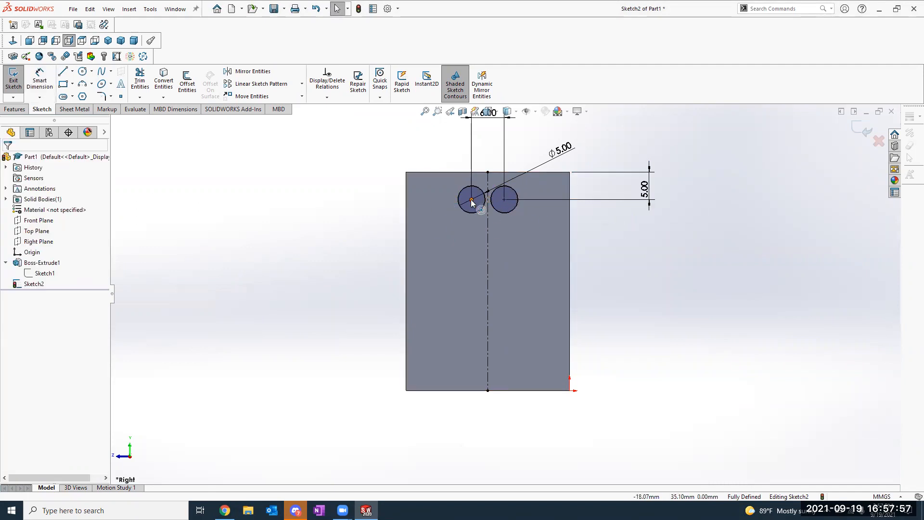
click(375, 261)
drag(562, 161, 401, 160)
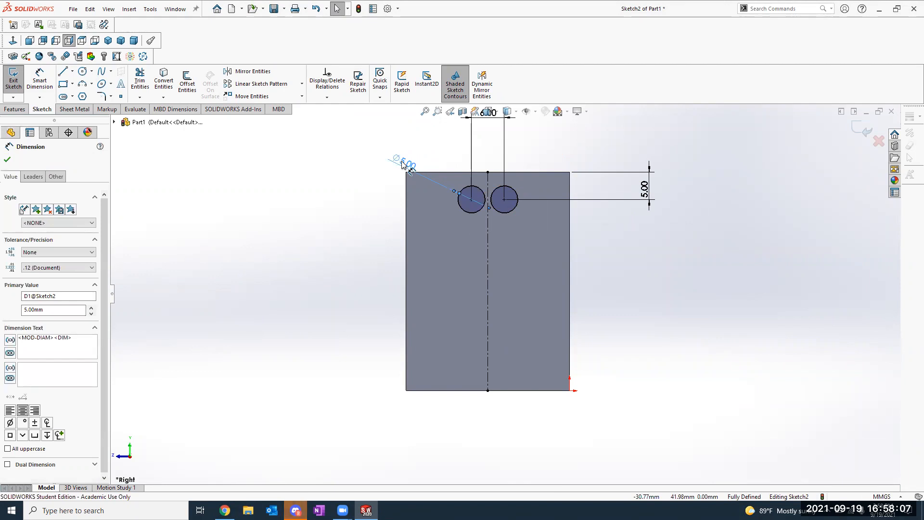
scroll(405, 143, up, 1)
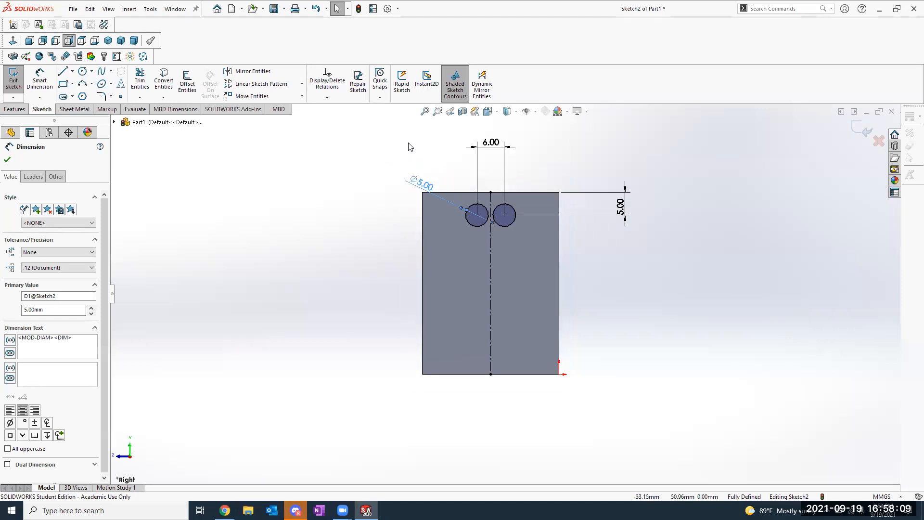
ctrl+middle_drag(408, 144, 392, 163)
scroll(493, 199, down, 1)
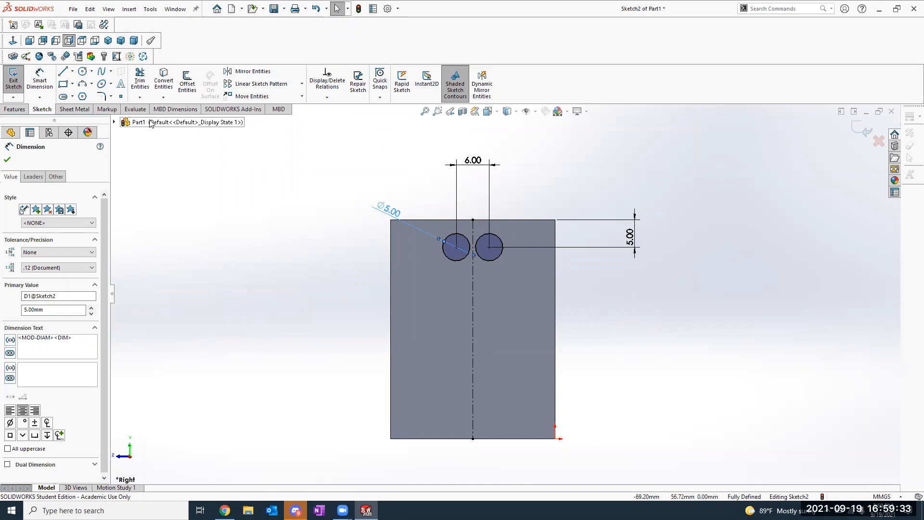
Exit the terminal circle sketch and inspect the circles' position on the block's end face in 3D.
click(14, 80)
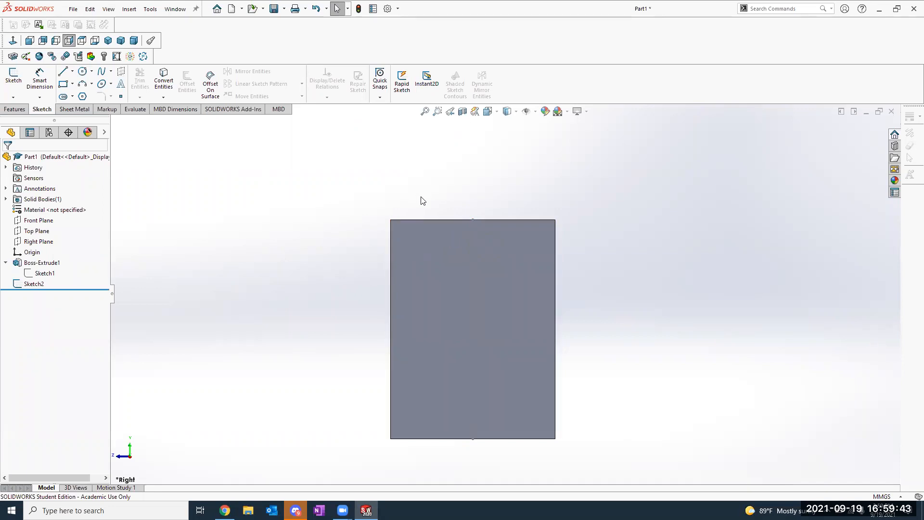
middle_drag(396, 190, 462, 230)
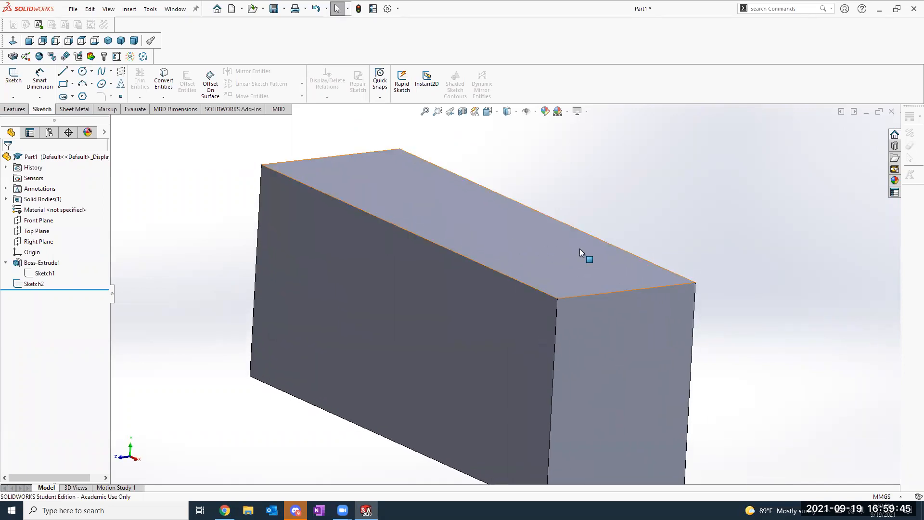
ctrl+middle_drag(636, 205, 597, 161)
click(590, 280)
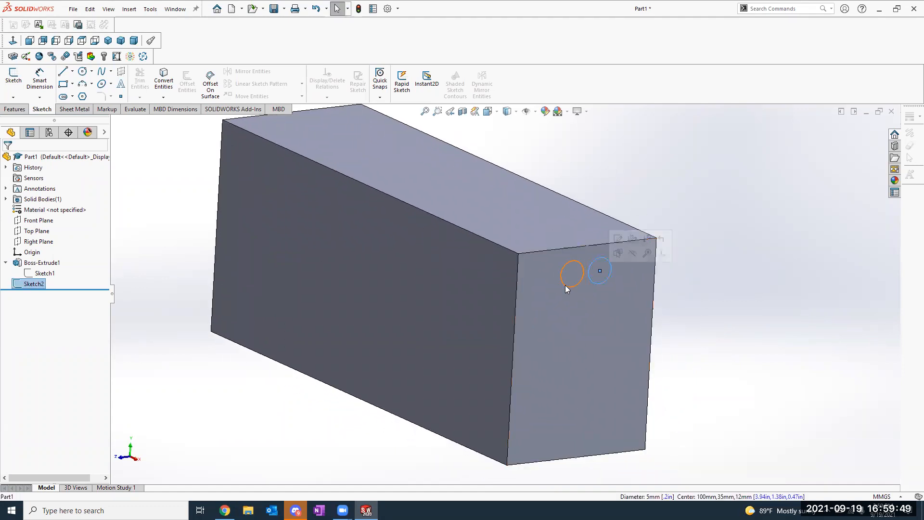
click(694, 294)
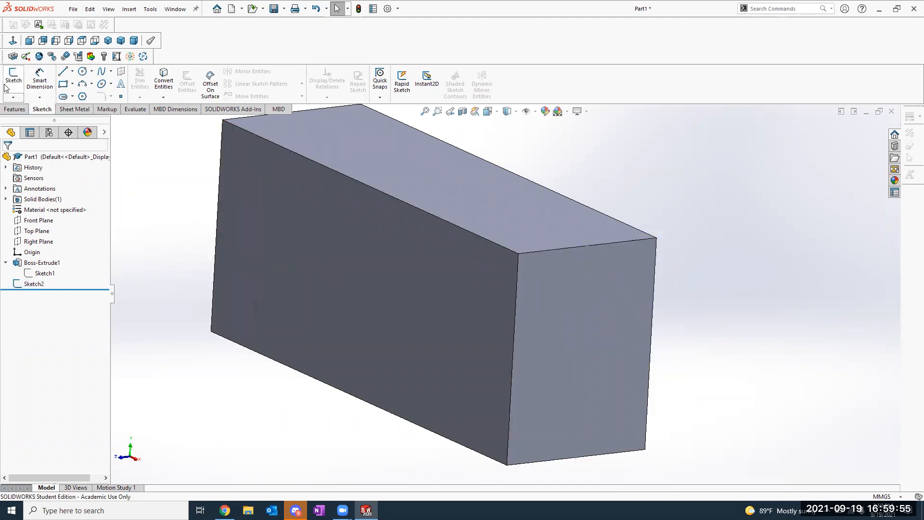
Start an Extruded Boss from the end-face sketch with both terminal circles as the selected contours.
click(14, 109)
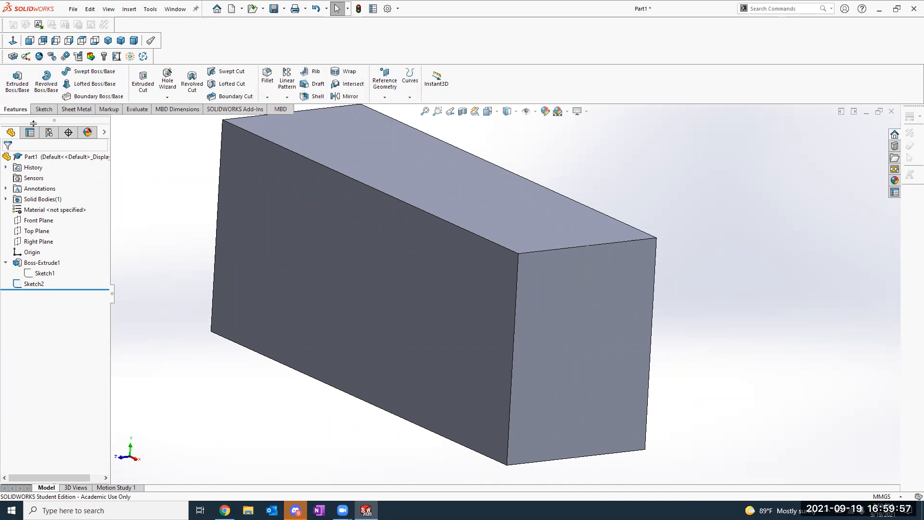
click(19, 86)
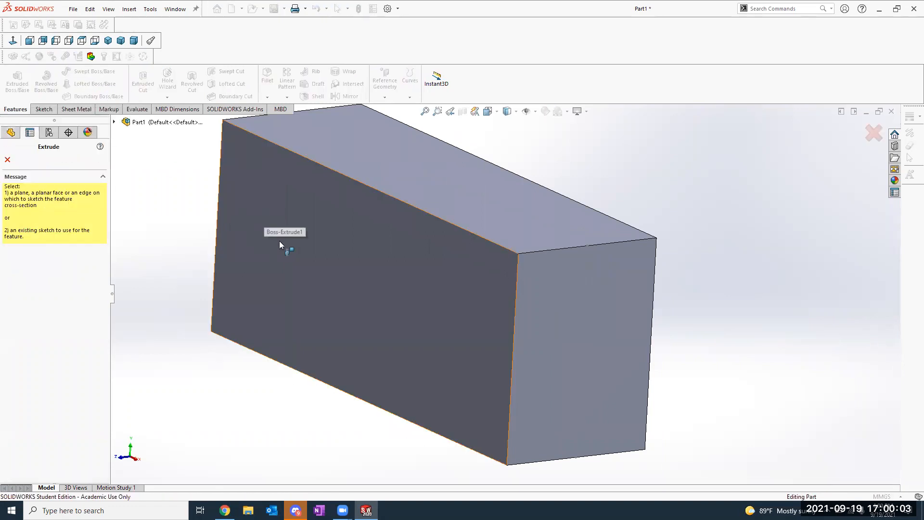
click(580, 278)
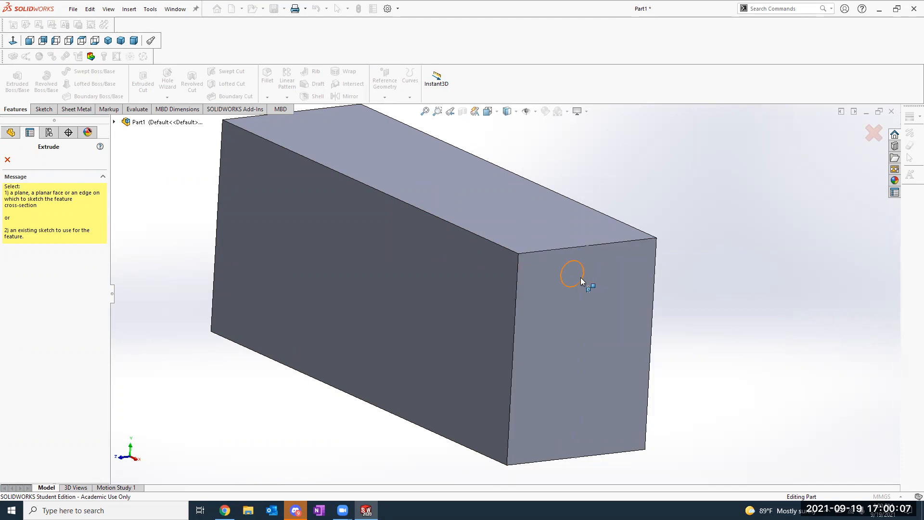
click(581, 279)
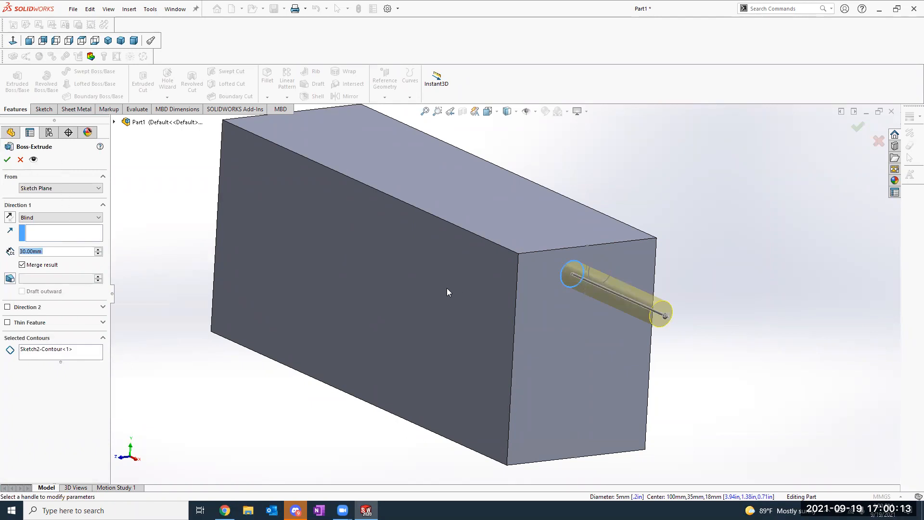
click(55, 351)
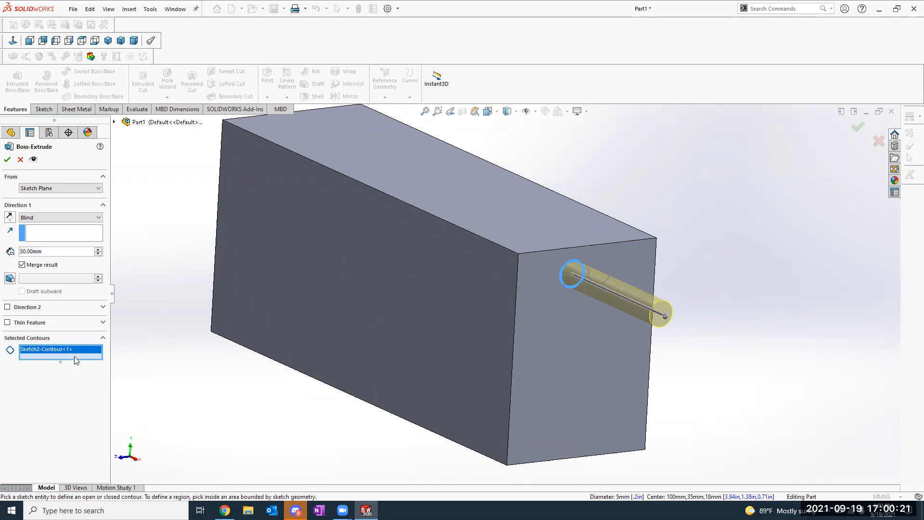
click(604, 267)
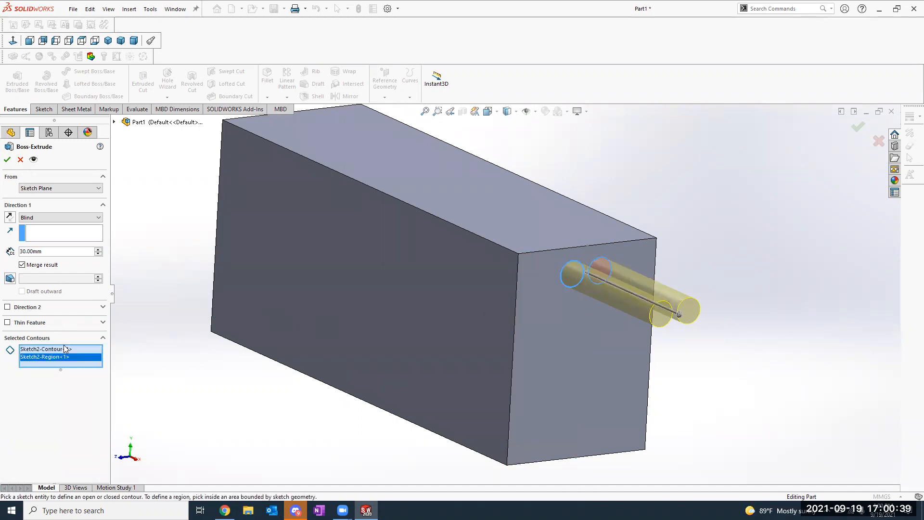
Check the battery drawing in Chrome, set the terminals' blind extrusion depth to 6 mm, and complete the boss.
click(72, 251)
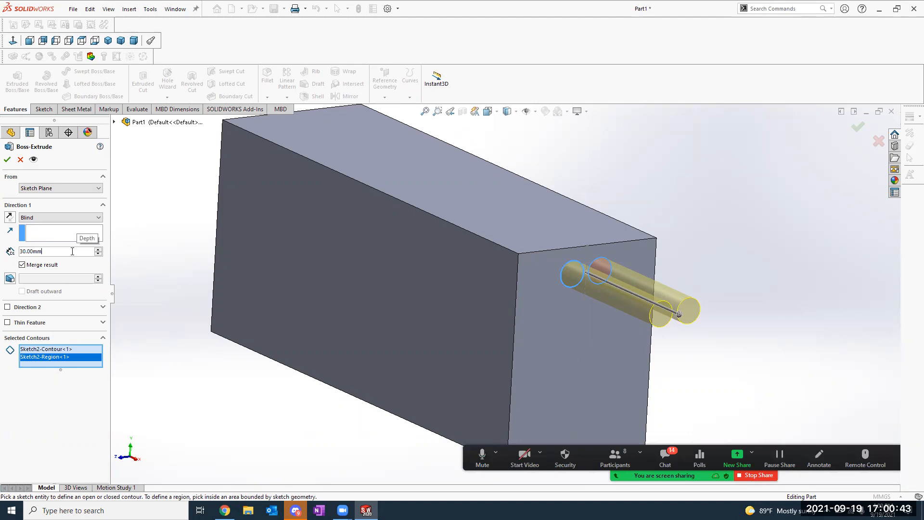
key(alt+Tab)
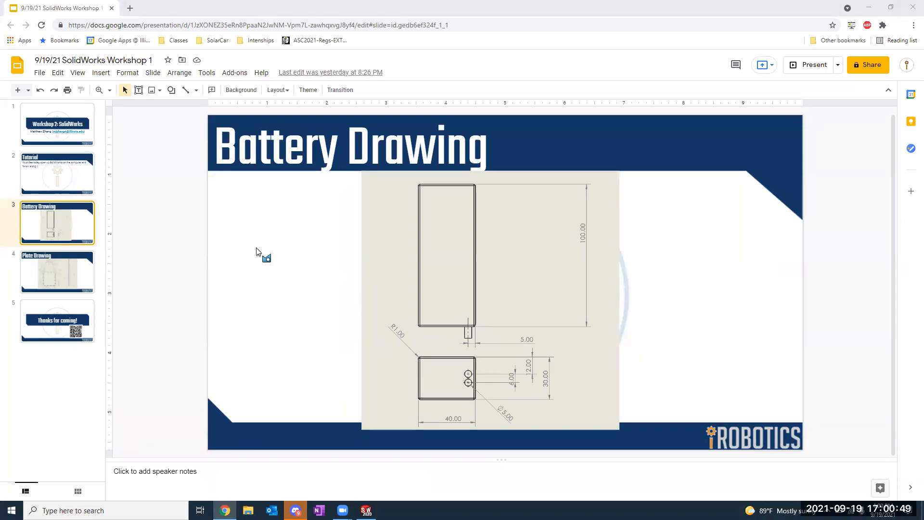
key(alt+Tab)
click(76, 251)
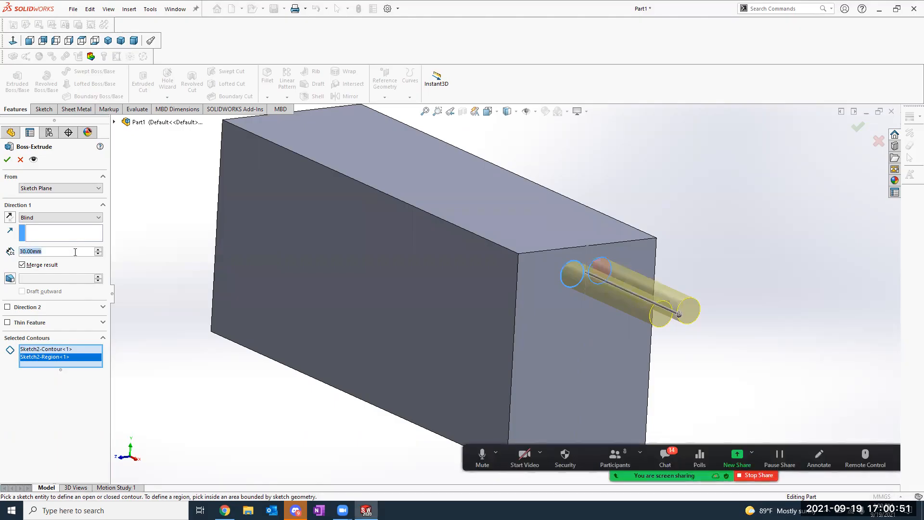
text(6)
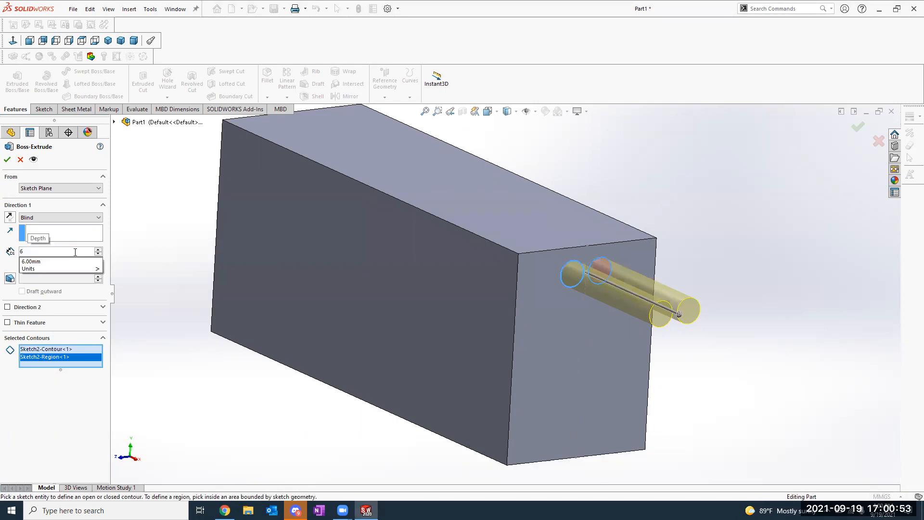
key(Return)
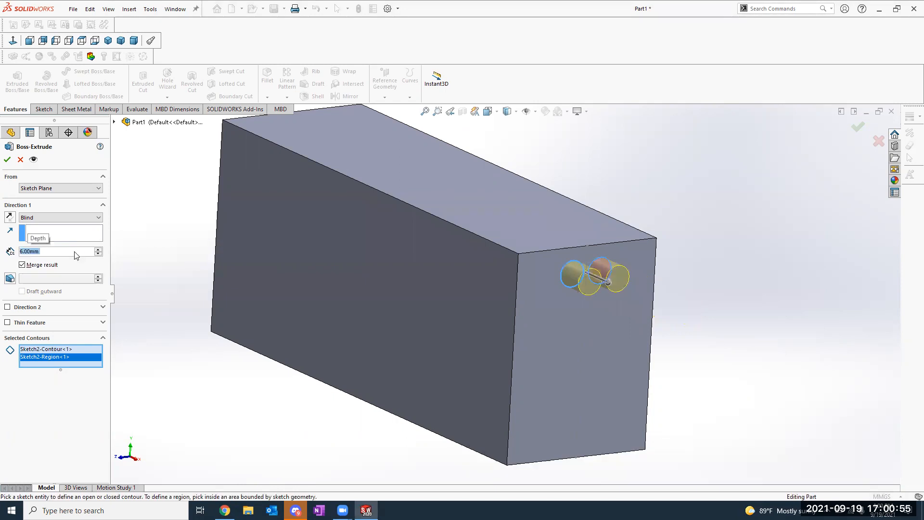
click(9, 159)
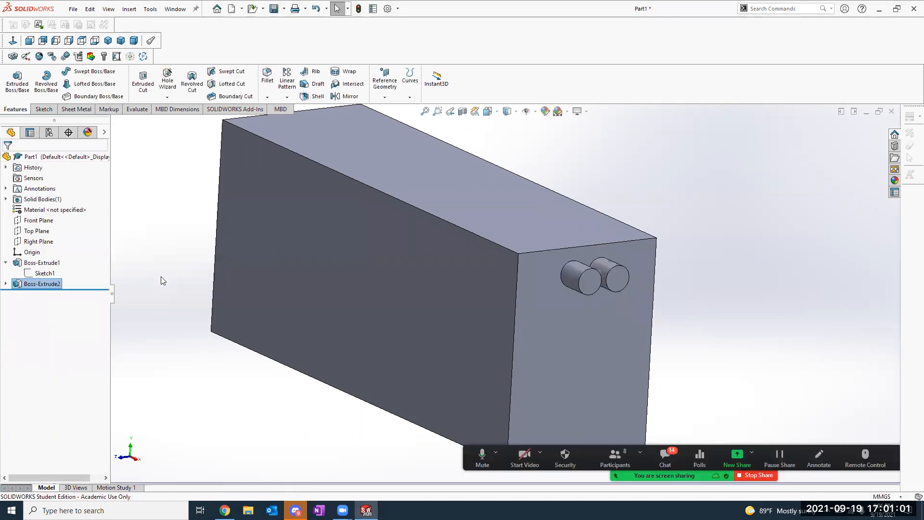
Inspect the extruded terminals from the side of the block, and switch to Chrome to check the battery drawing.
click(753, 297)
scroll(564, 310, up, 1)
middle_drag(563, 312, 655, 314)
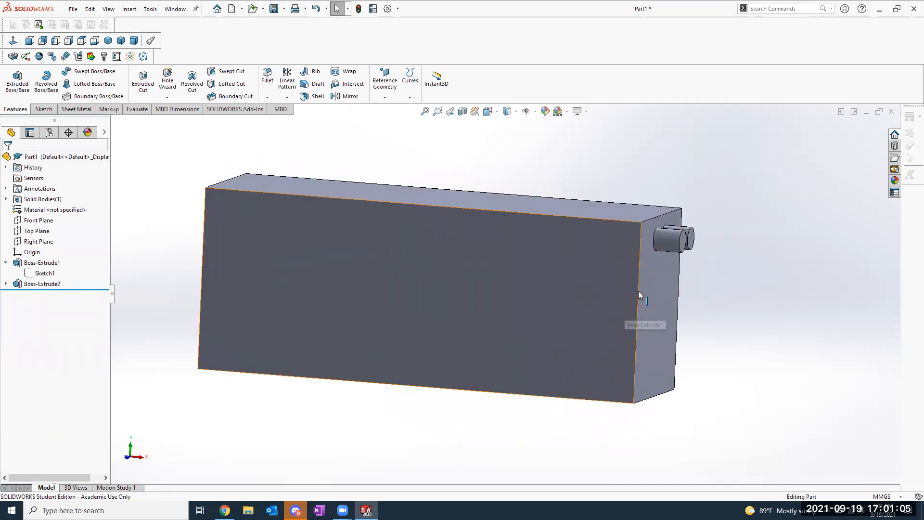
key(alt+Tab)
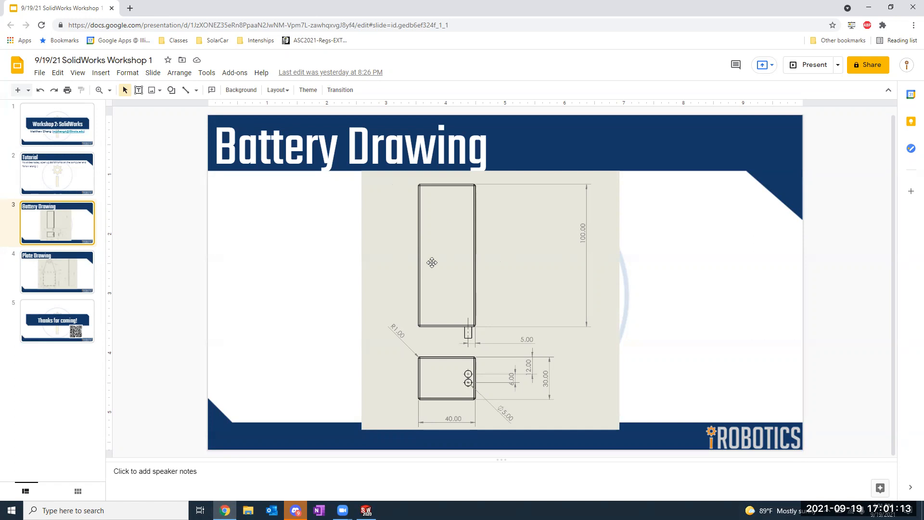
Switch to SolidWorks and set up a Fillet with a 1 mm radius on the block's long upper front edge.
key(alt+Tab)
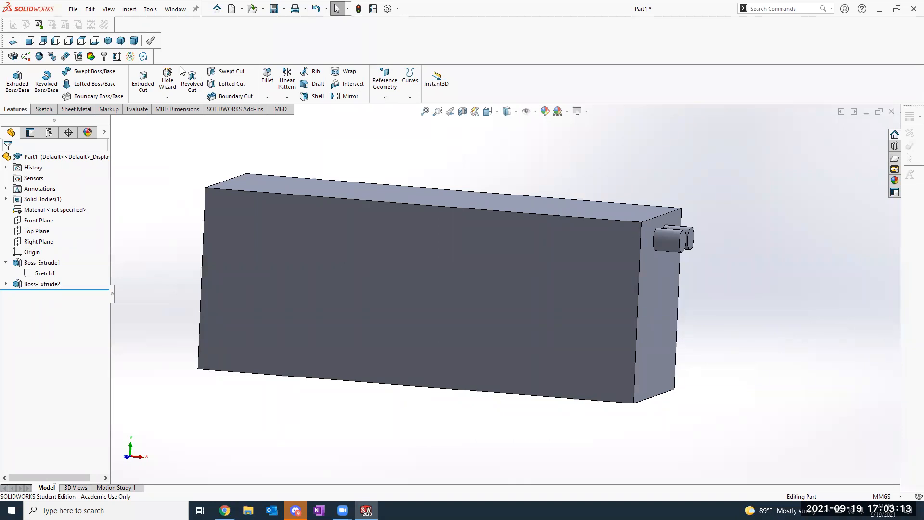
click(262, 182)
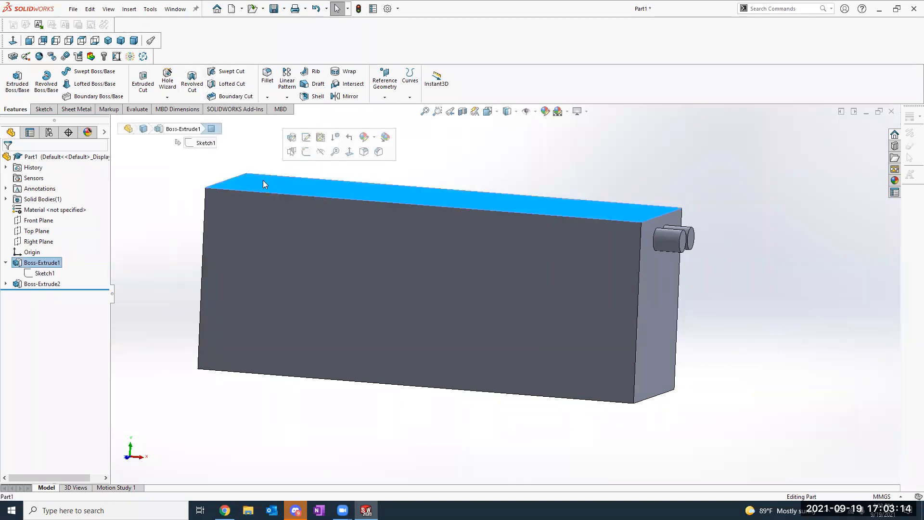
click(235, 169)
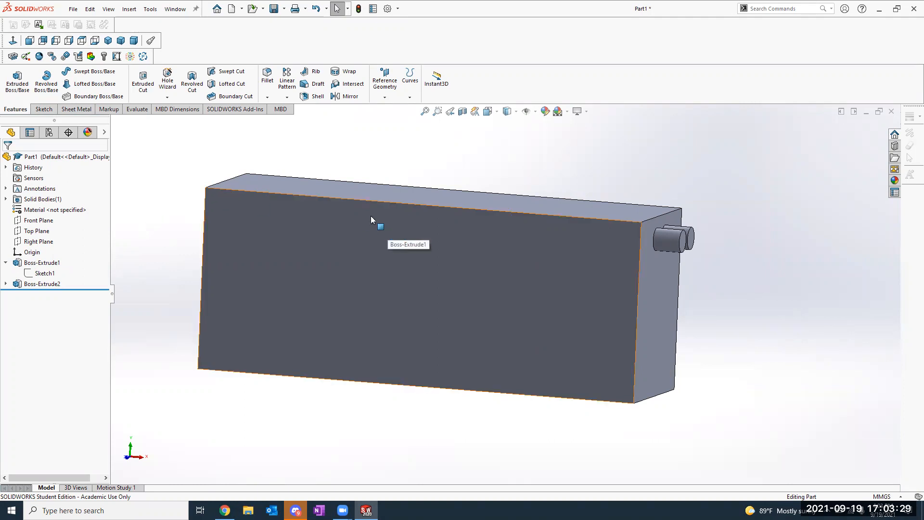
click(268, 75)
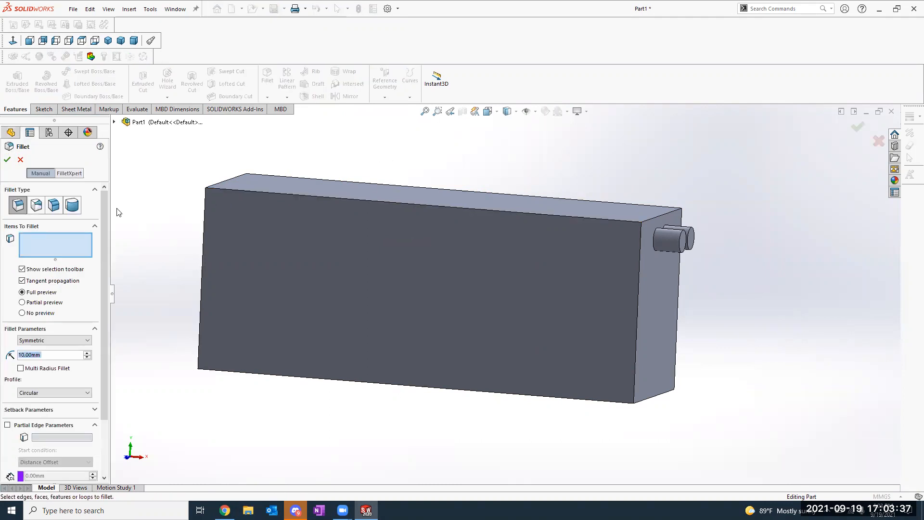
click(78, 240)
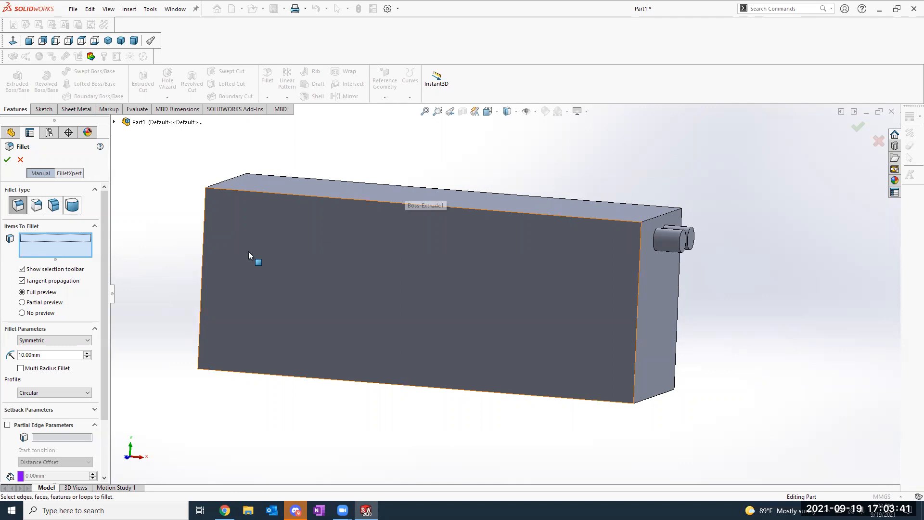
click(248, 193)
middle_drag(385, 196, 435, 199)
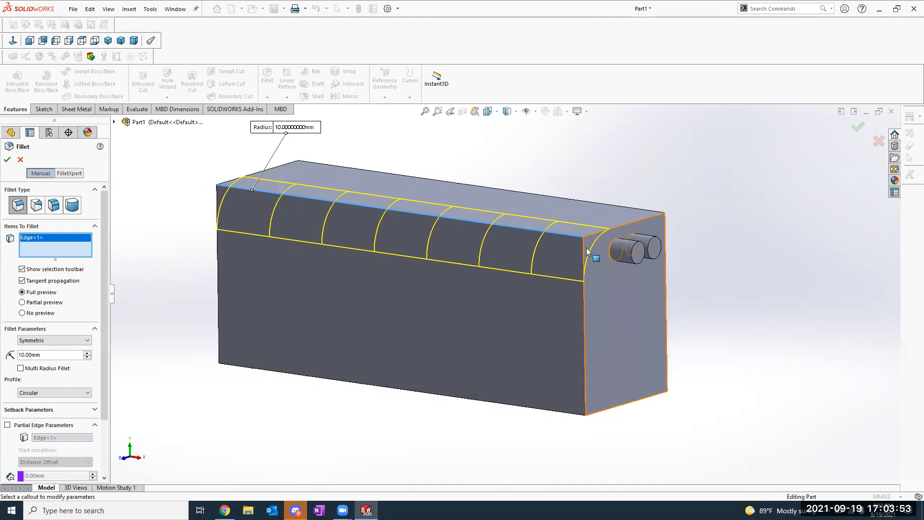
click(49, 355)
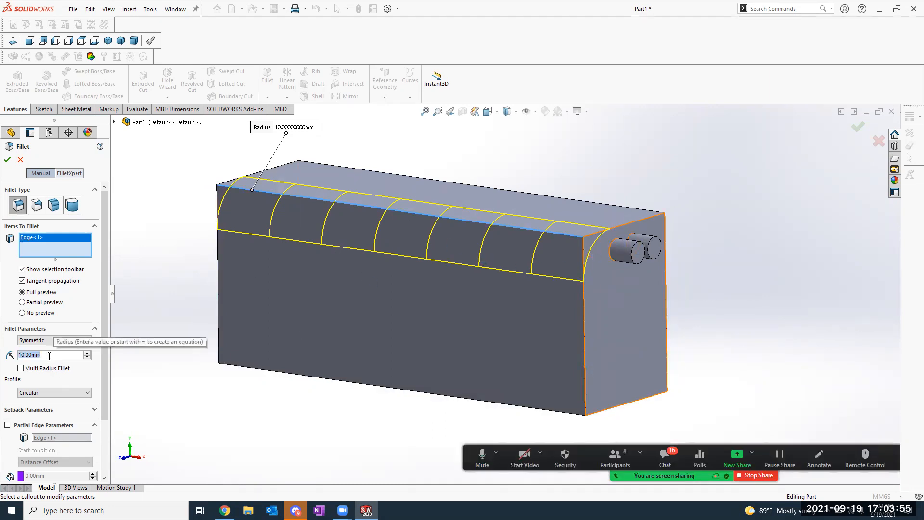
text(1)
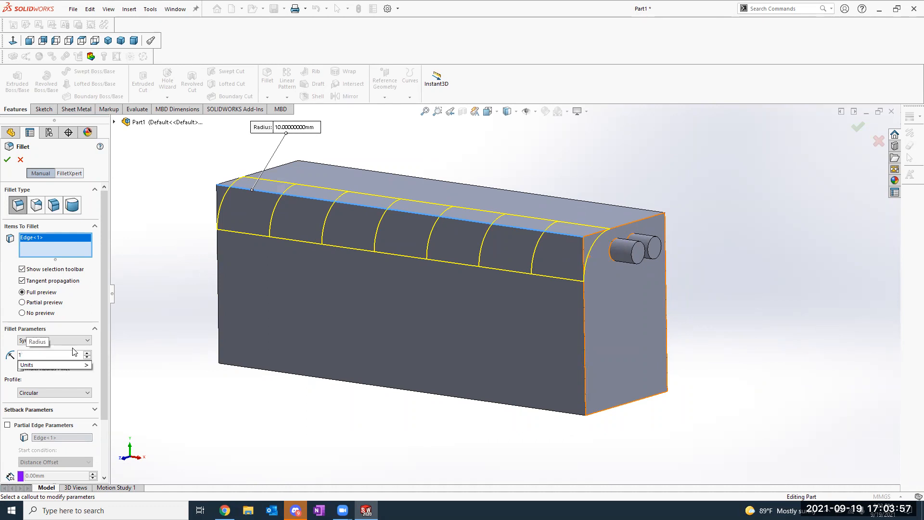
key(Return)
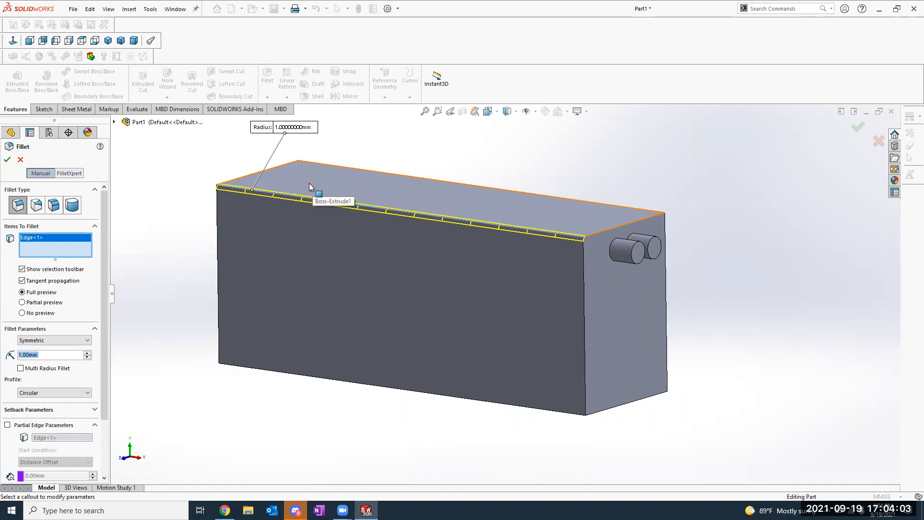
Replace the fillet's edge selection with the block's four long side faces and complete the 1 mm fillet.
right_click(55, 240)
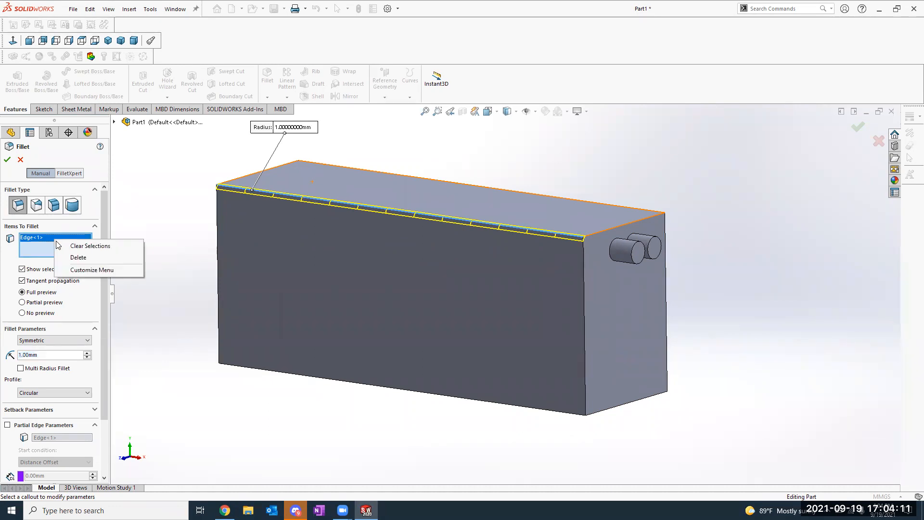
click(78, 257)
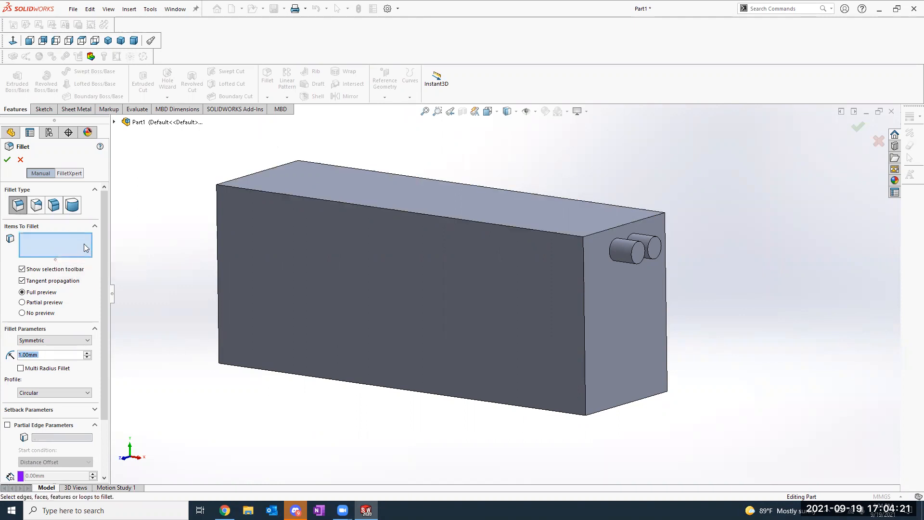
click(267, 257)
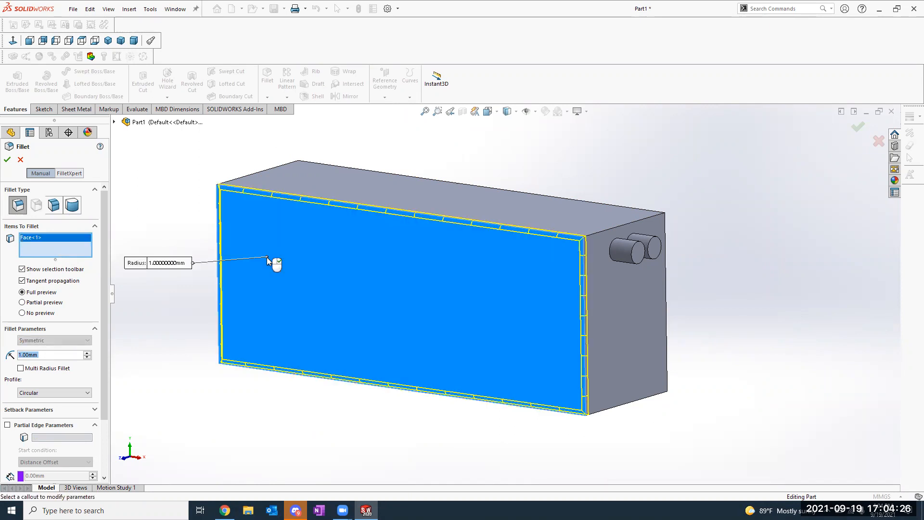
click(310, 182)
middle_drag(434, 211, 506, 260)
click(505, 260)
middle_drag(500, 220, 461, 199)
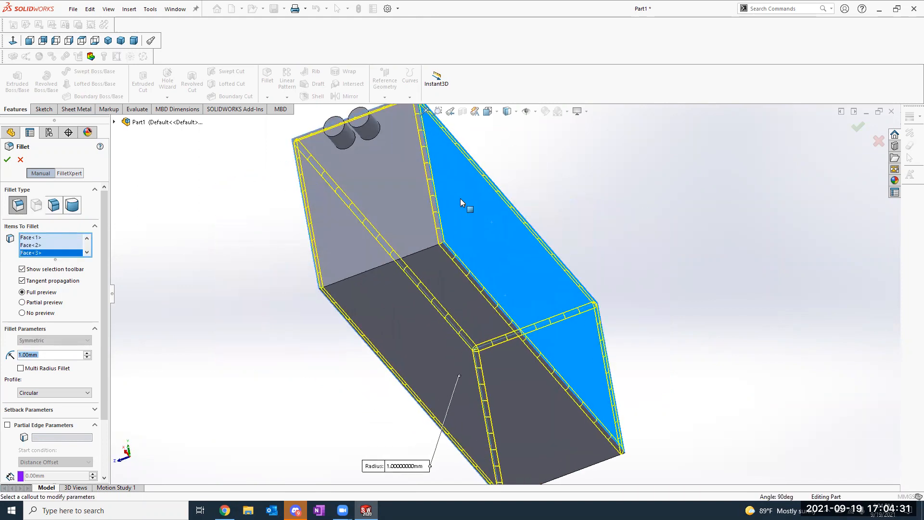
click(414, 283)
middle_drag(461, 229, 384, 272)
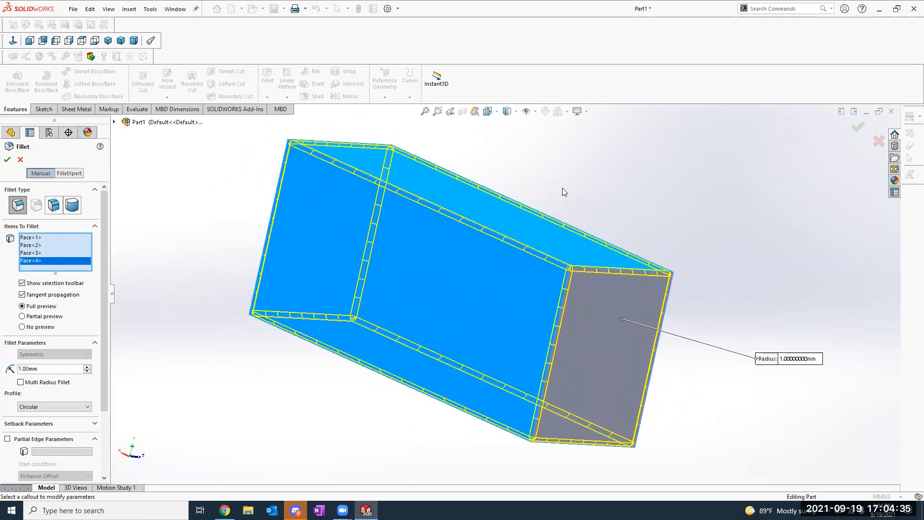
middle_drag(546, 190, 339, 268)
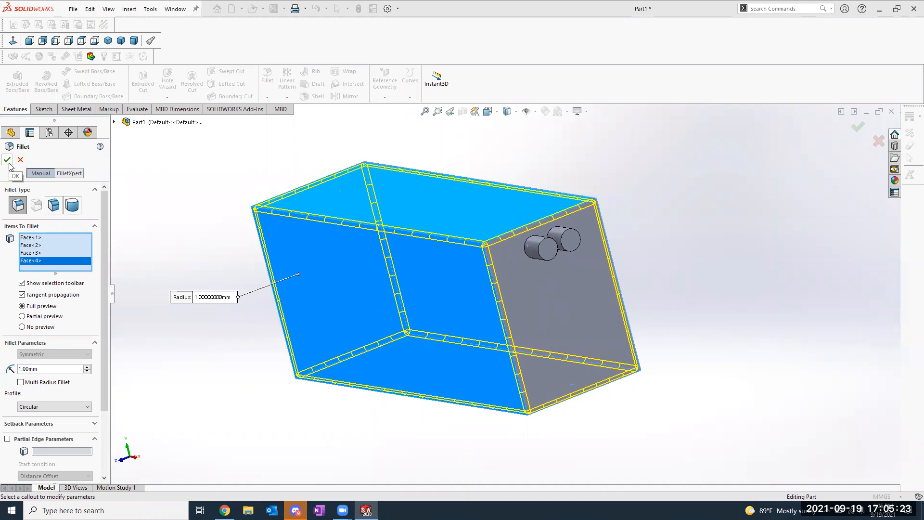
click(9, 164)
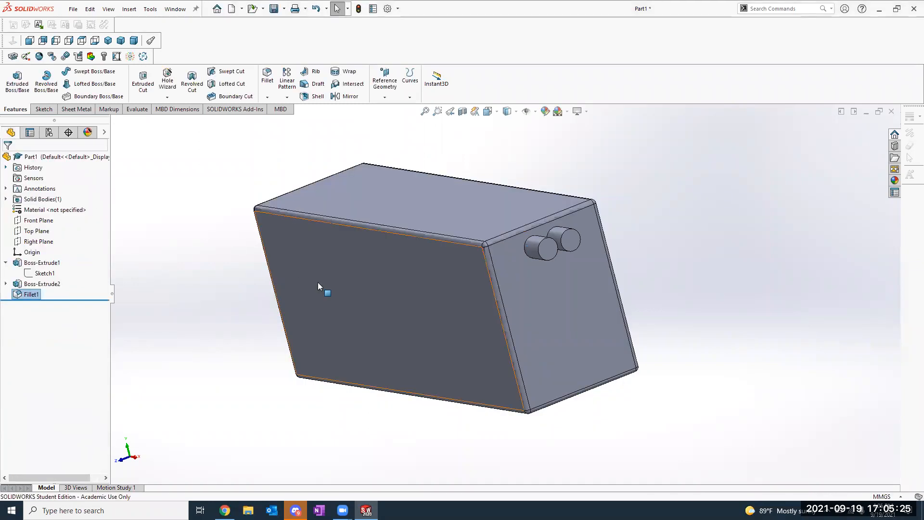
Inspect the filleted battery from the terminal end and save the part as BatteryExample in the CombotExample folder.
middle_drag(615, 302, 583, 233)
scroll(588, 255, up, 1)
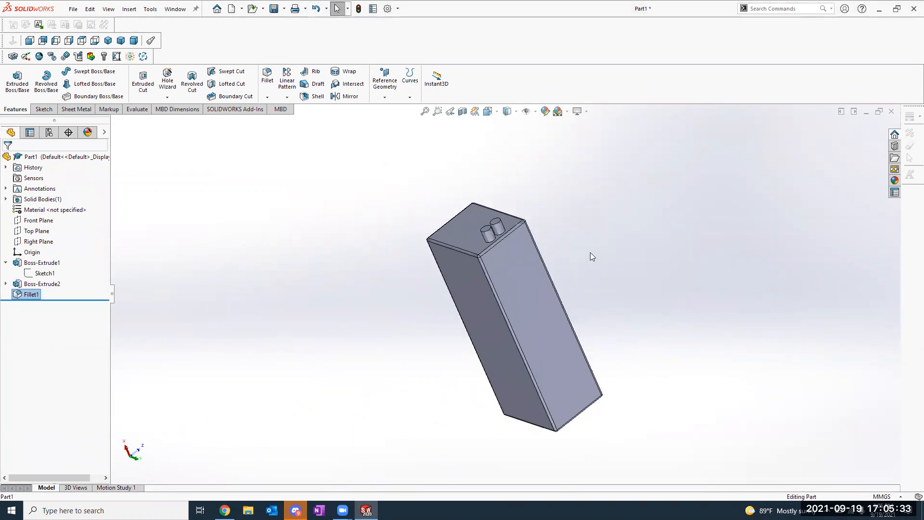
scroll(590, 252, down, 1)
ctrl+middle_drag(591, 277, 560, 239)
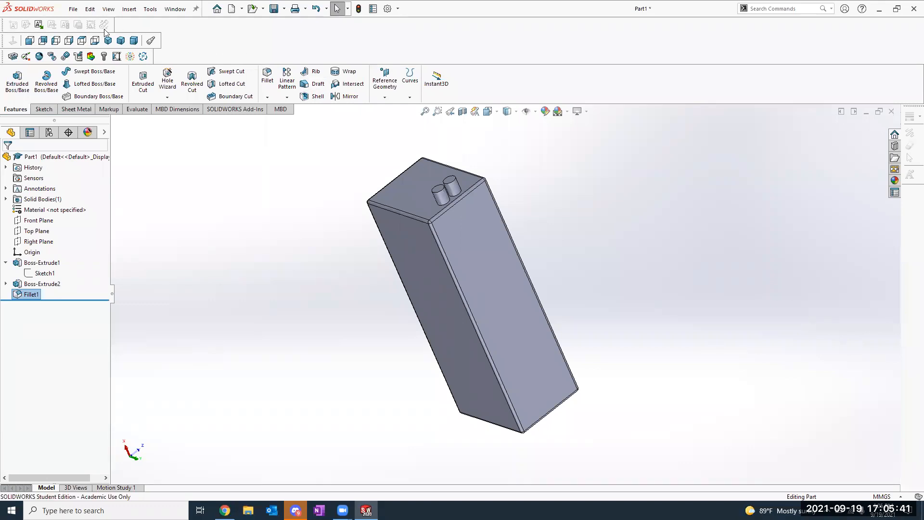
click(72, 9)
click(110, 118)
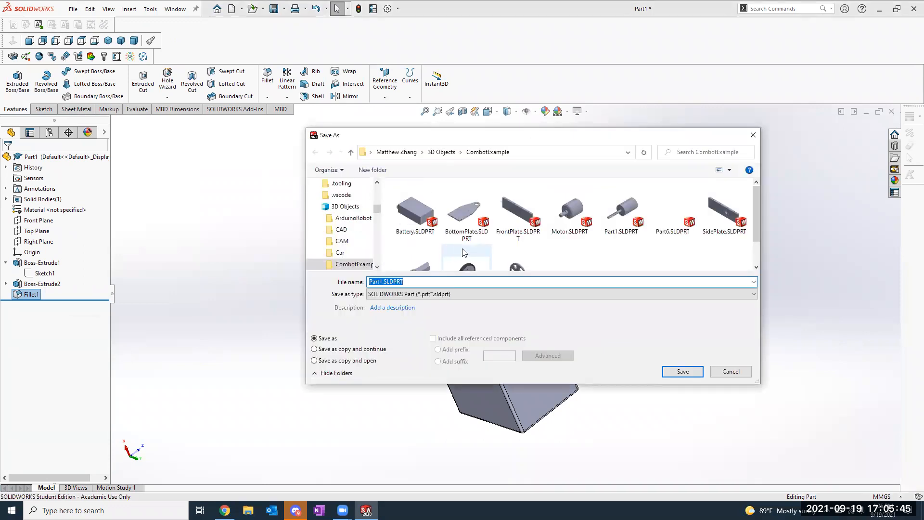
scroll(464, 251, down, 1)
text(B)
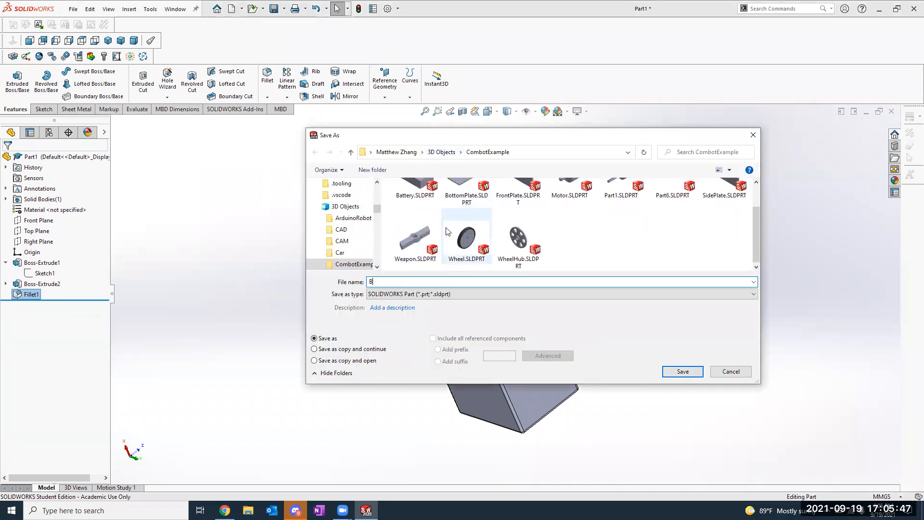
text(attery)
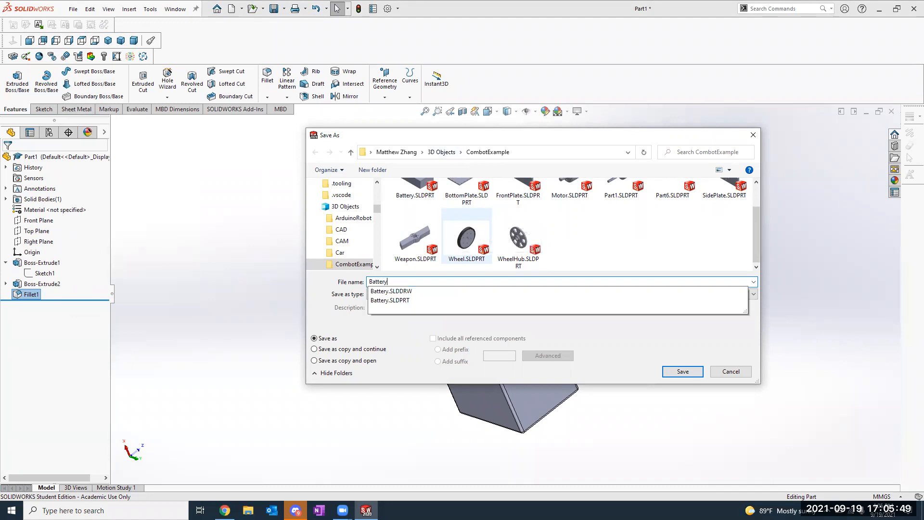
text(Example)
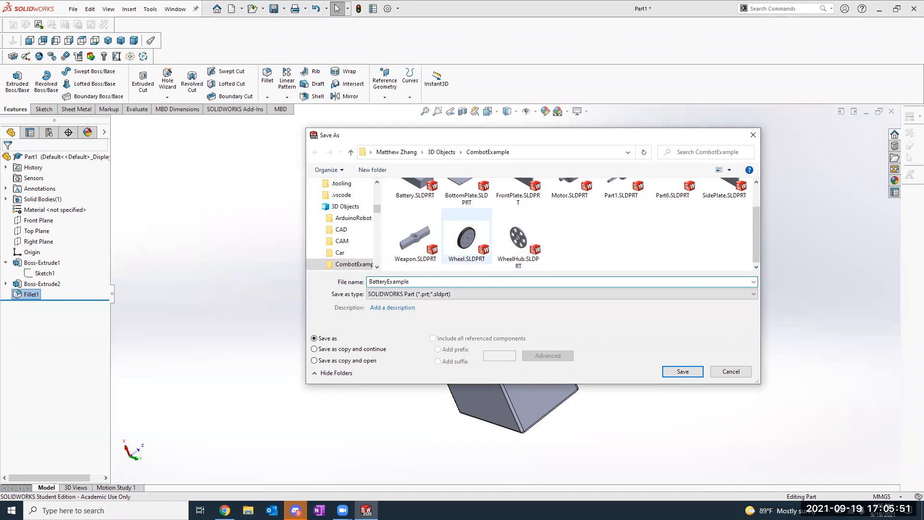
key(Return)
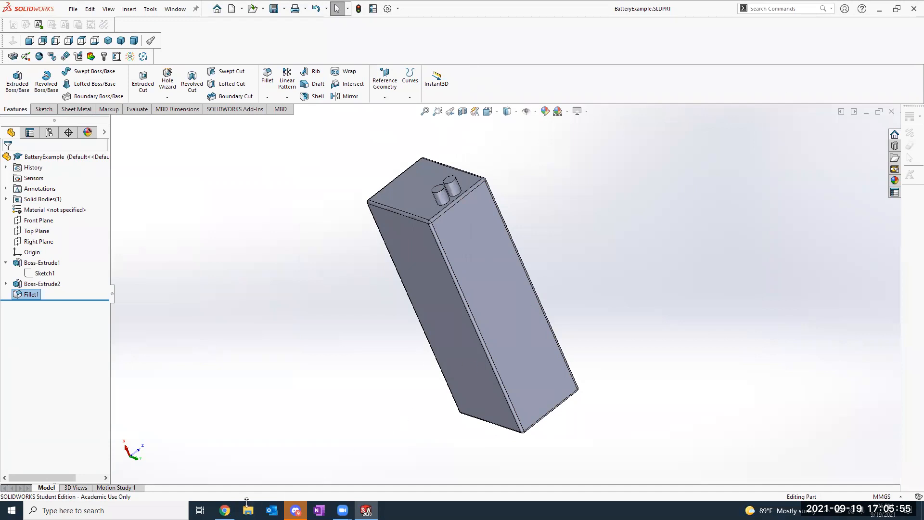
Switch to Chrome and show the closing "Thanks for coming!" slide of the workshop presentation.
key(alt+Tab)
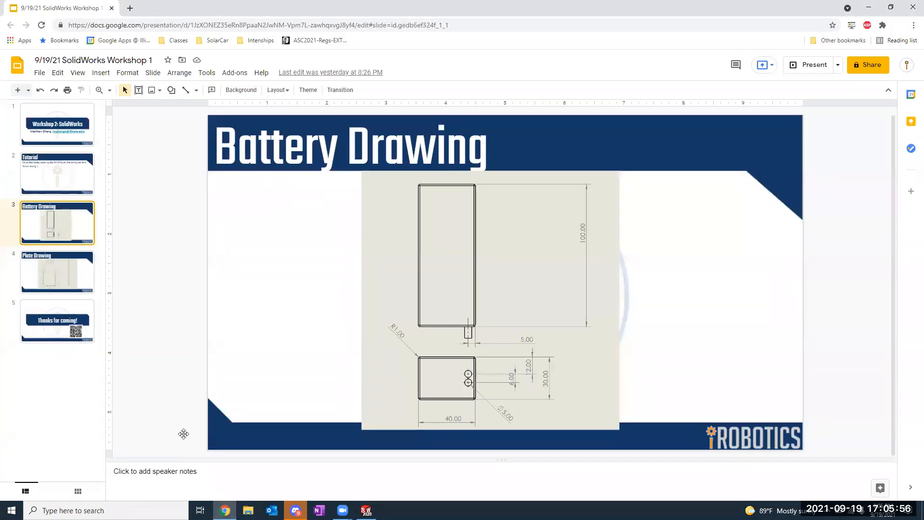
click(69, 325)
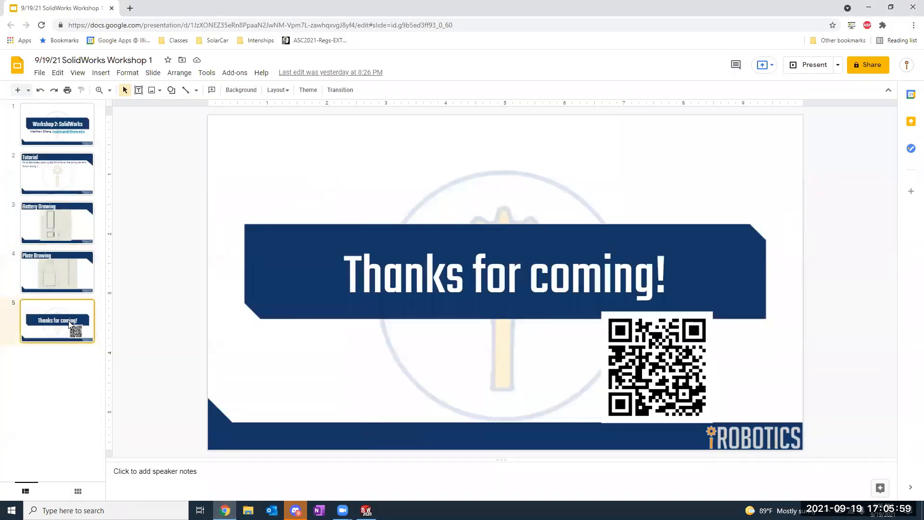
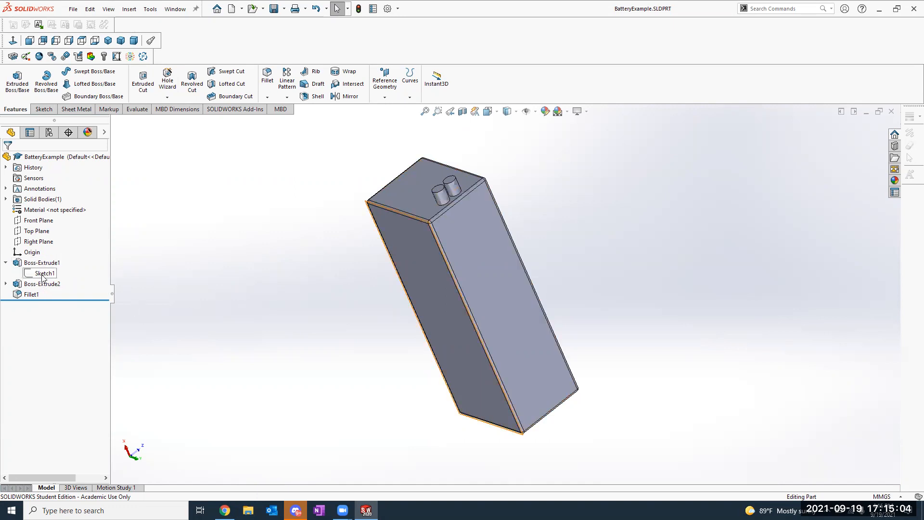
Edit the base extrusion feature of the battery block and set its blind depth to 50 mm.
click(5, 263)
click(42, 263)
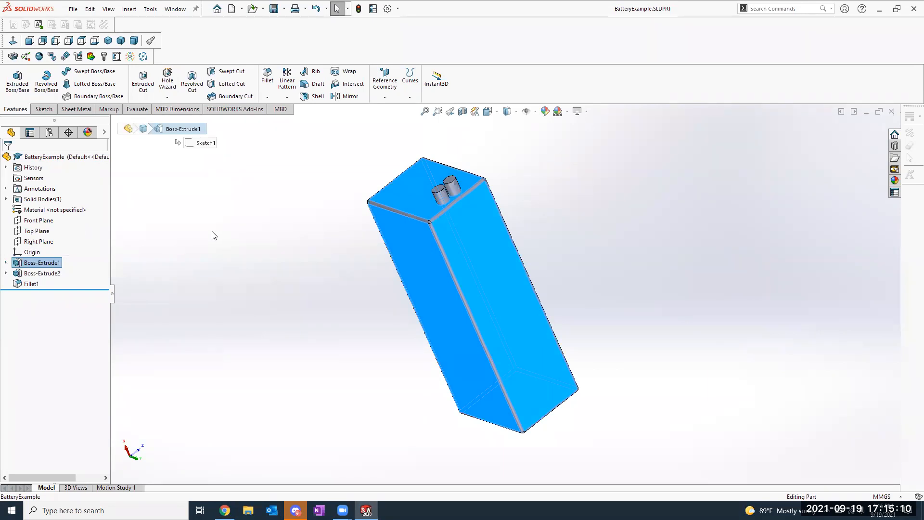
click(210, 269)
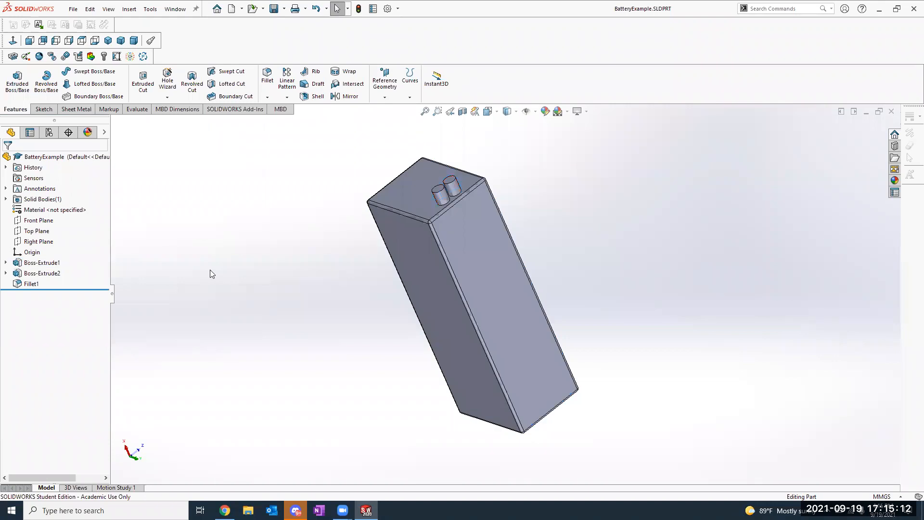
right_click(49, 263)
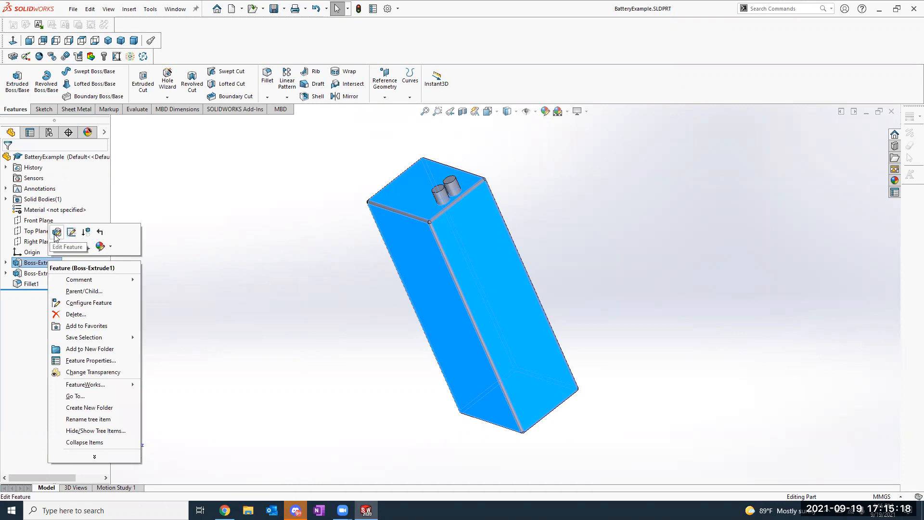
click(57, 233)
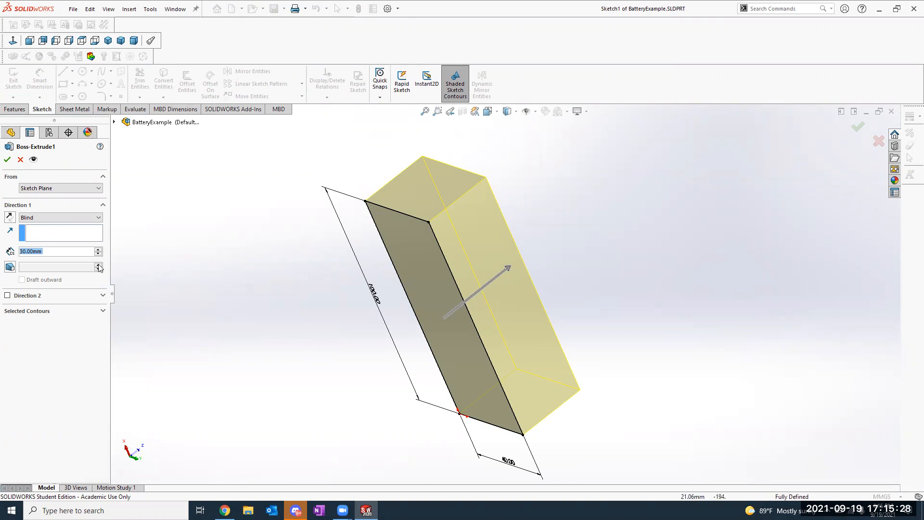
click(49, 252)
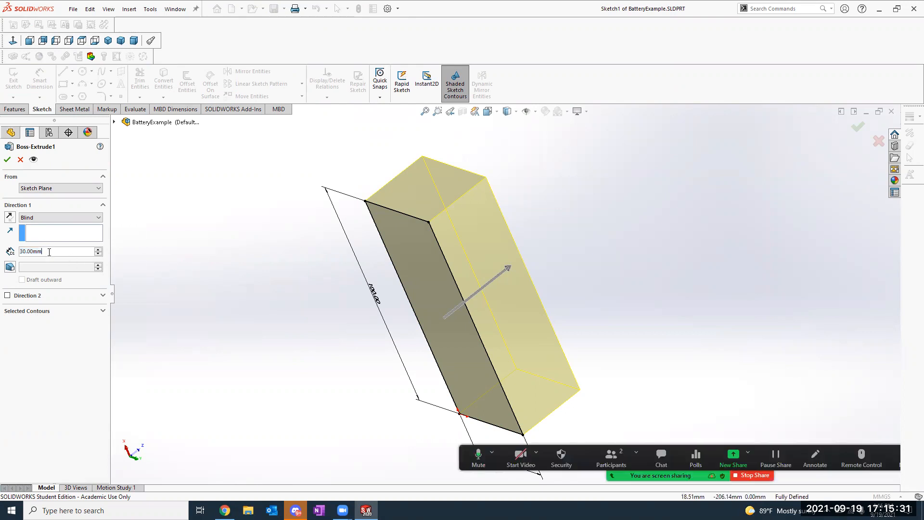
click(9, 217)
click(9, 217)
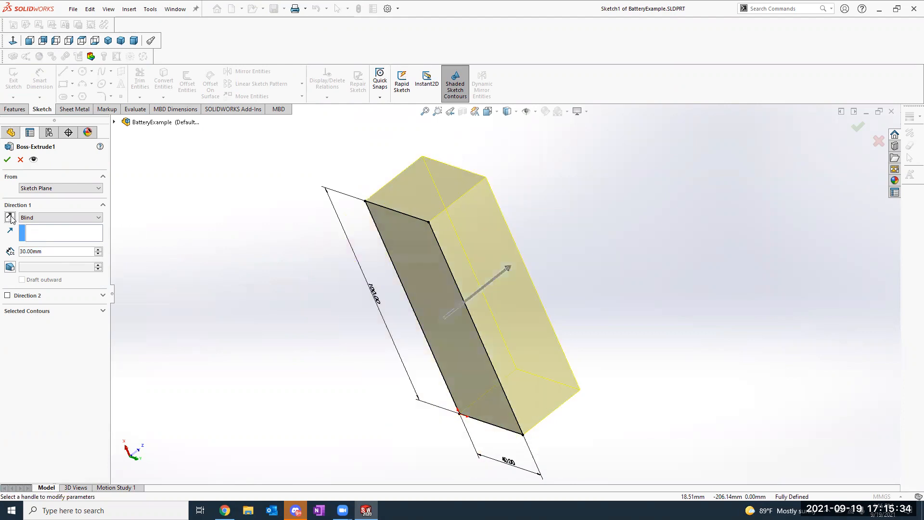
double_click(69, 252)
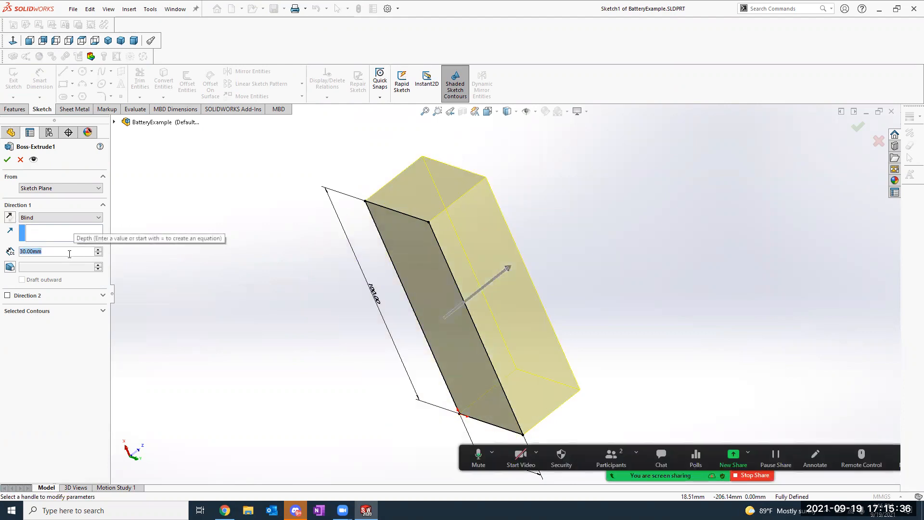
text(50)
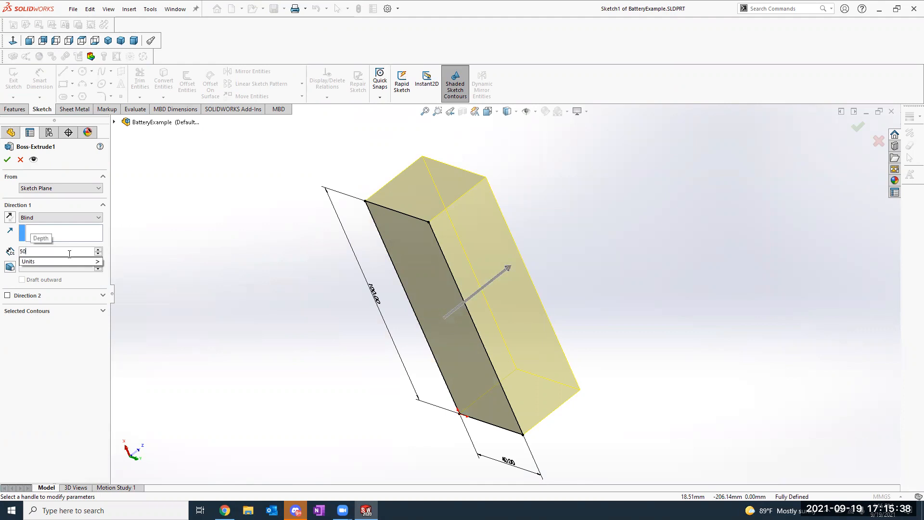
key(Return)
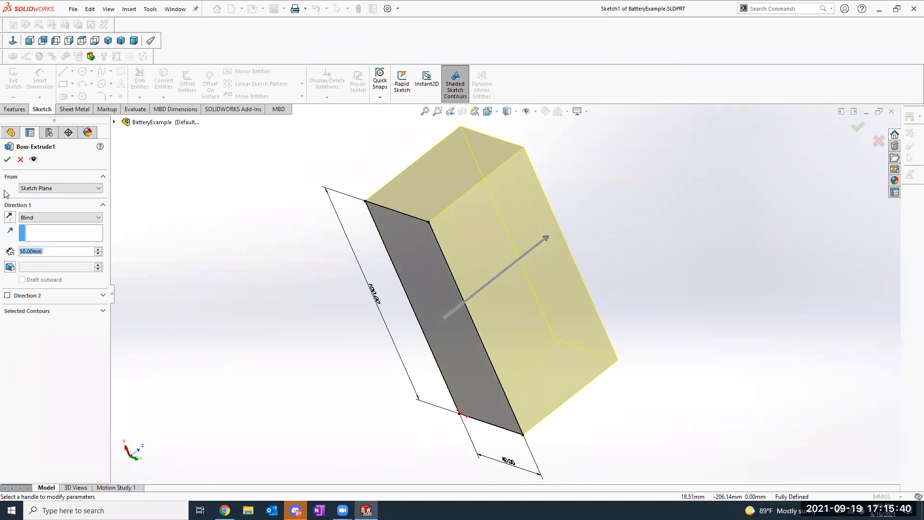
click(8, 160)
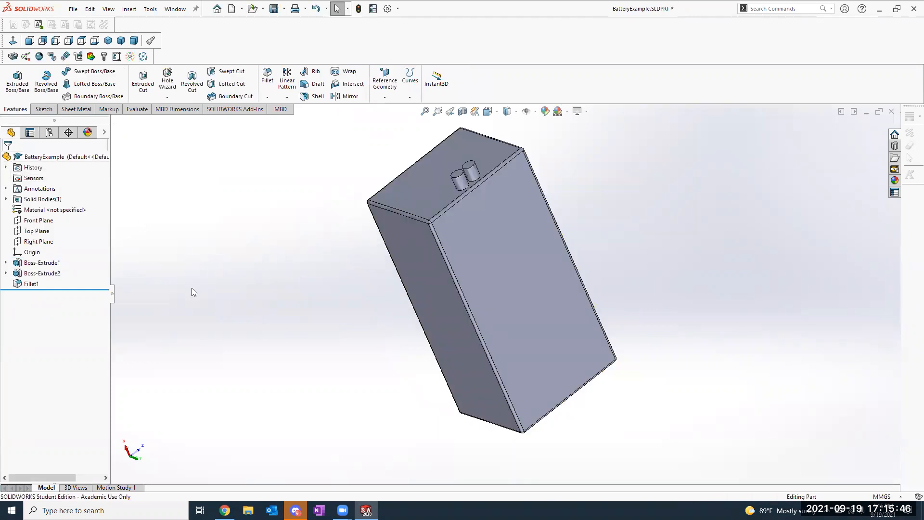
Edit the battery block's base extrusion again and set its depth to 30 mm.
ctrl+middle_drag(217, 280, 187, 302)
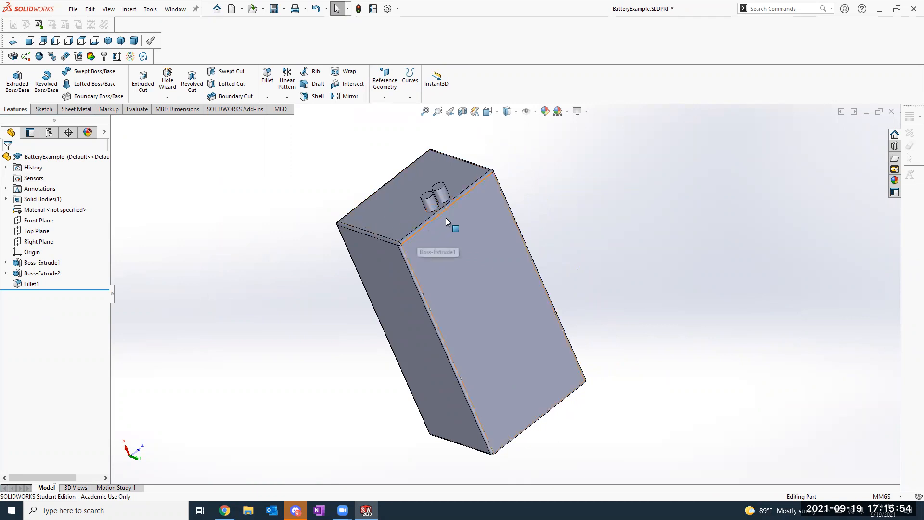
click(439, 193)
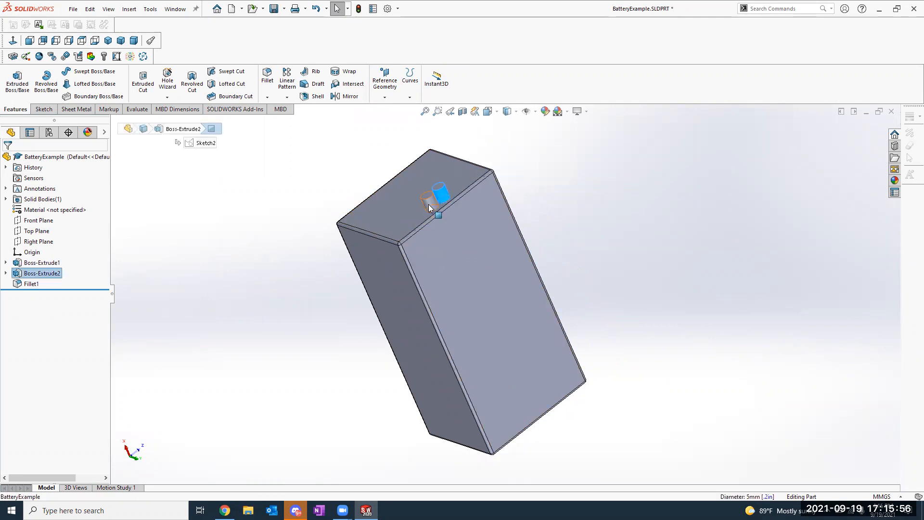
click(272, 180)
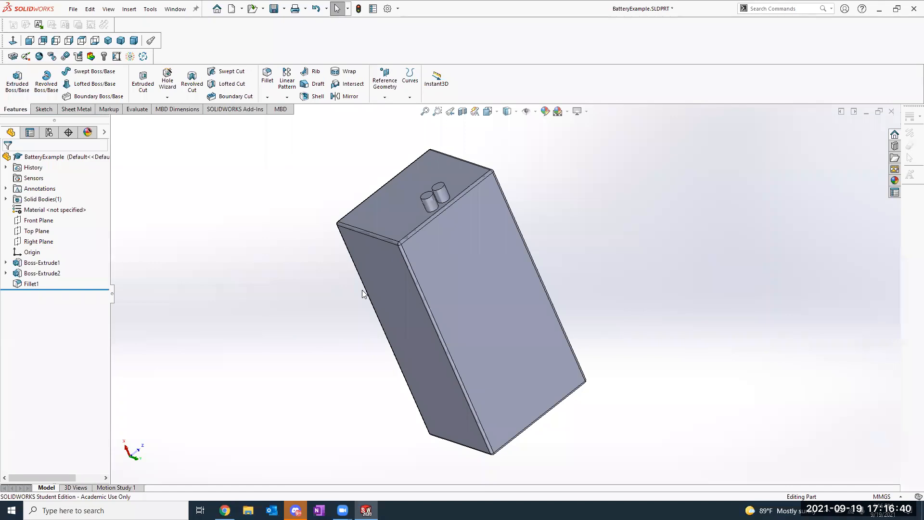
middle_drag(421, 208, 403, 239)
right_click(46, 264)
click(82, 230)
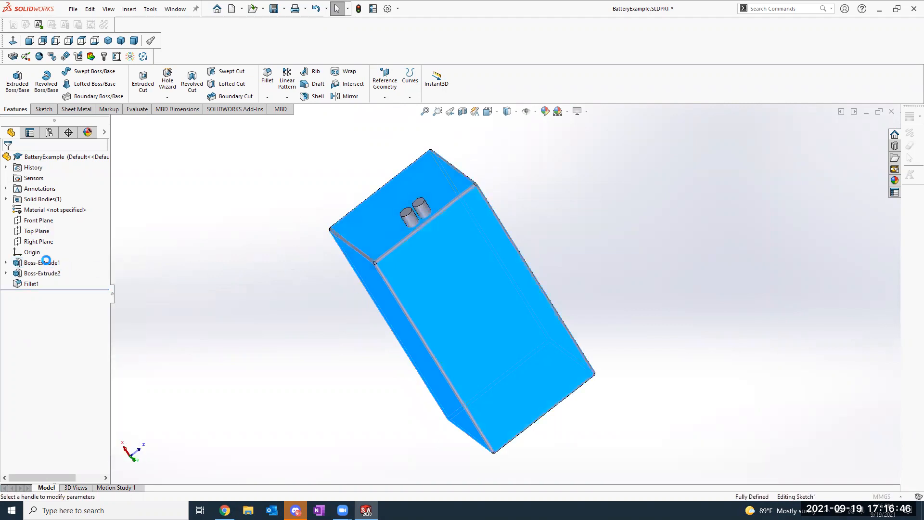
text(30)
key(Return)
click(5, 159)
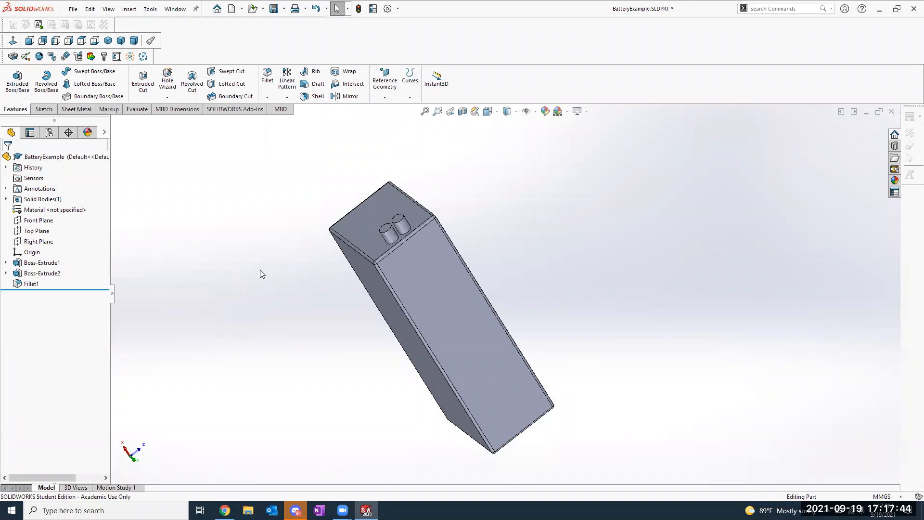
Open Sketch1 of the battery block's base extrusion for editing.
mouse_move(299, 303)
middle_down()
mouse_move(280, 206)
mouse_move(204, 251)
mouse_move(437, 341)
middle_up()
click(438, 341)
click(231, 318)
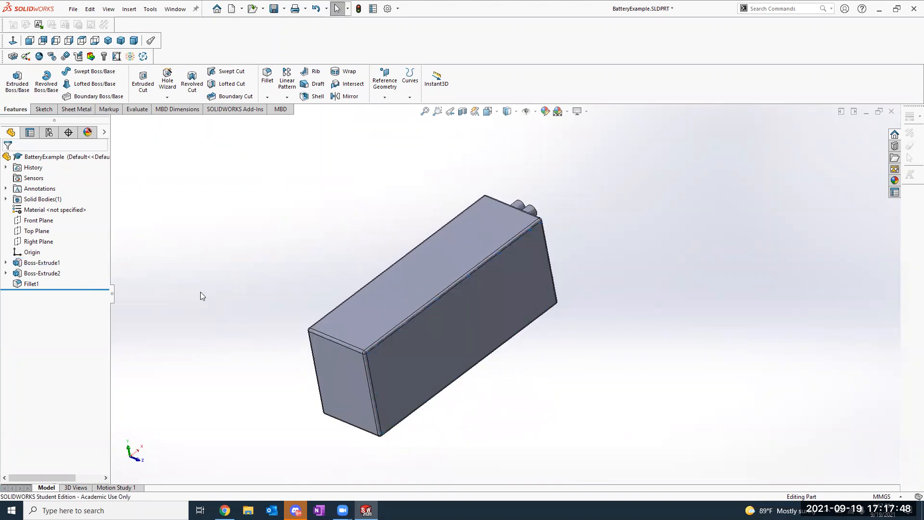
click(5, 263)
click(42, 273)
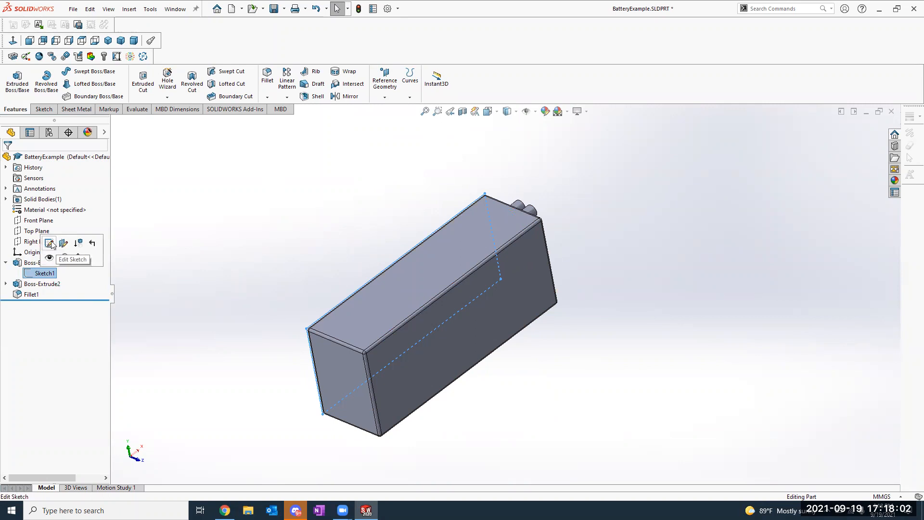
right_click(39, 274)
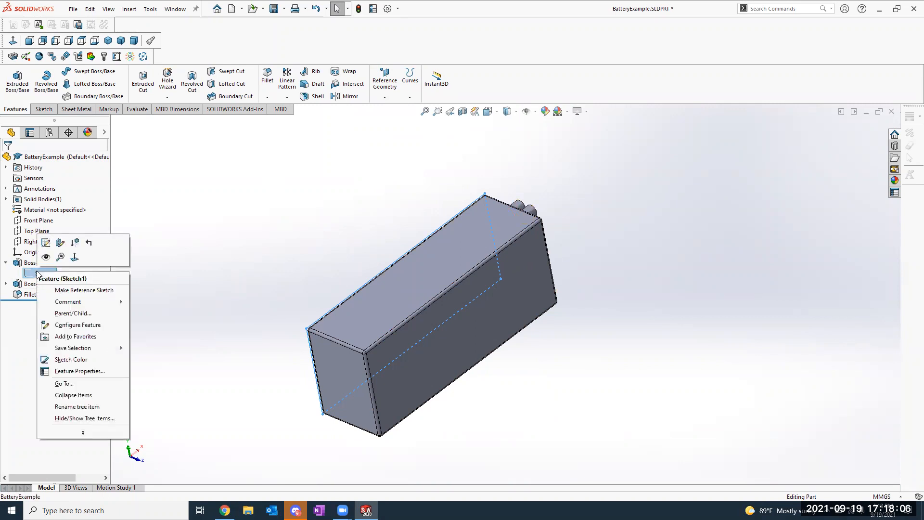
click(45, 243)
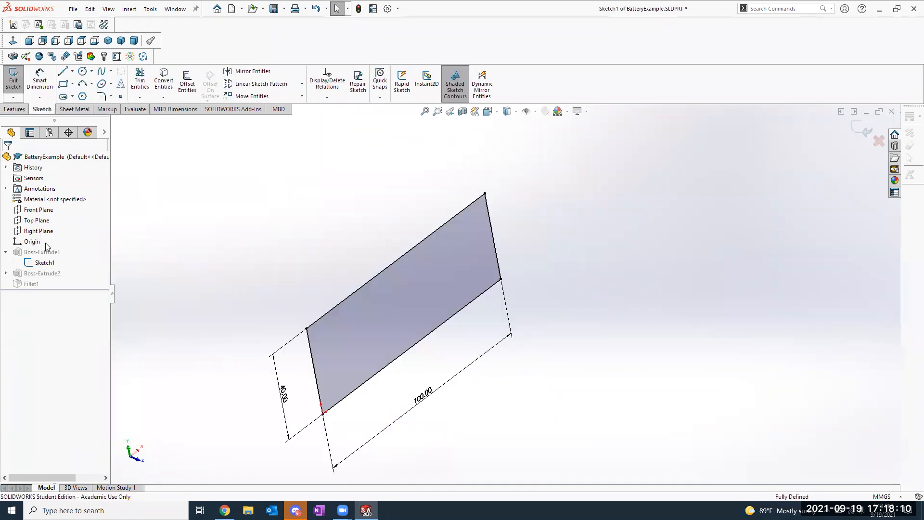
Set the short side dimension of the base rectangle to 60 mm and exit the sketch to rebuild the battery.
mouse_move(319, 355)
middle_down()
mouse_move(247, 330)
mouse_move(247, 359)
mouse_move(267, 348)
middle_up()
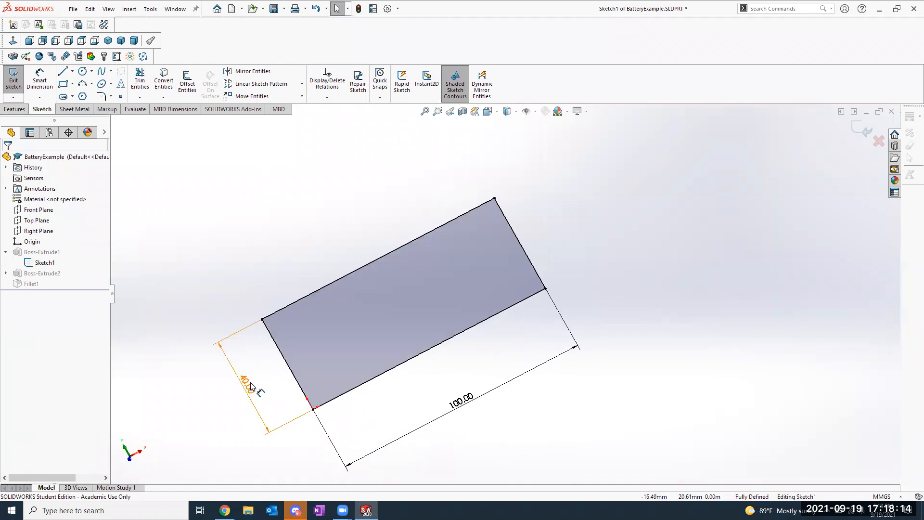
double_click(251, 382)
text(60)
key(Return)
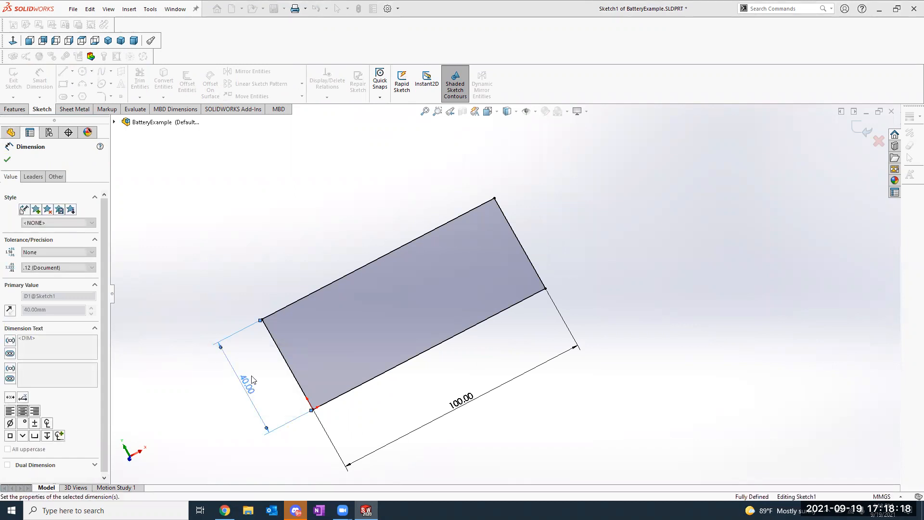
click(7, 159)
double_click(244, 183)
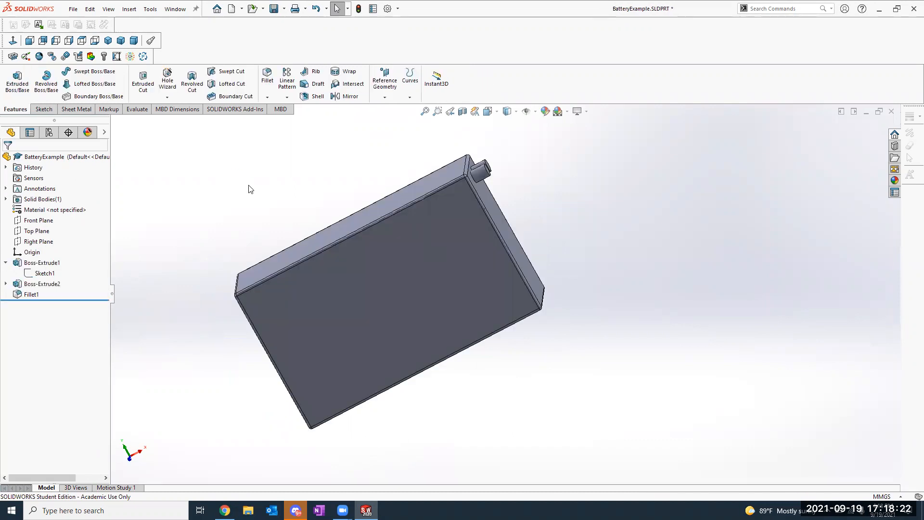
Show the battery in isometric view and roll the feature history back to just before Fillet1.
mouse_move(257, 185)
middle_down()
mouse_move(247, 223)
mouse_move(282, 263)
middle_up()
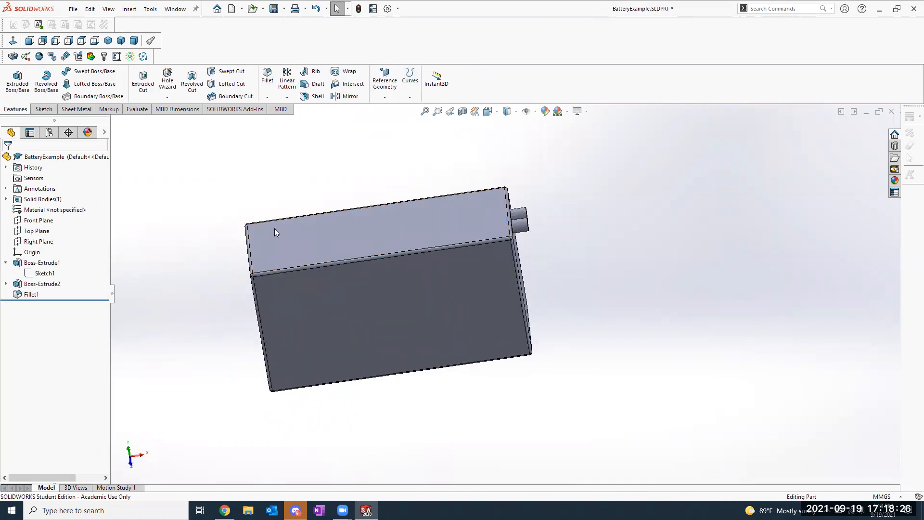
middle_drag(285, 178, 256, 241)
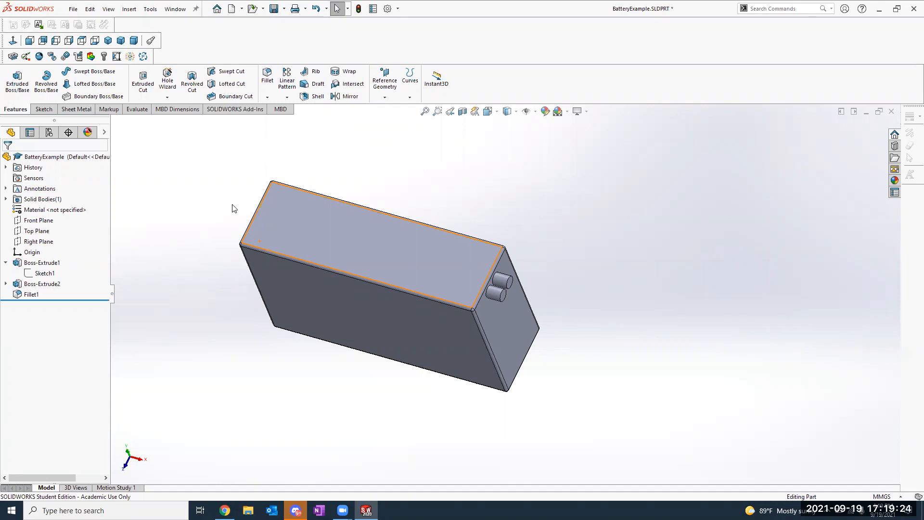
middle_drag(215, 196, 95, 300)
key(ctrl+7)
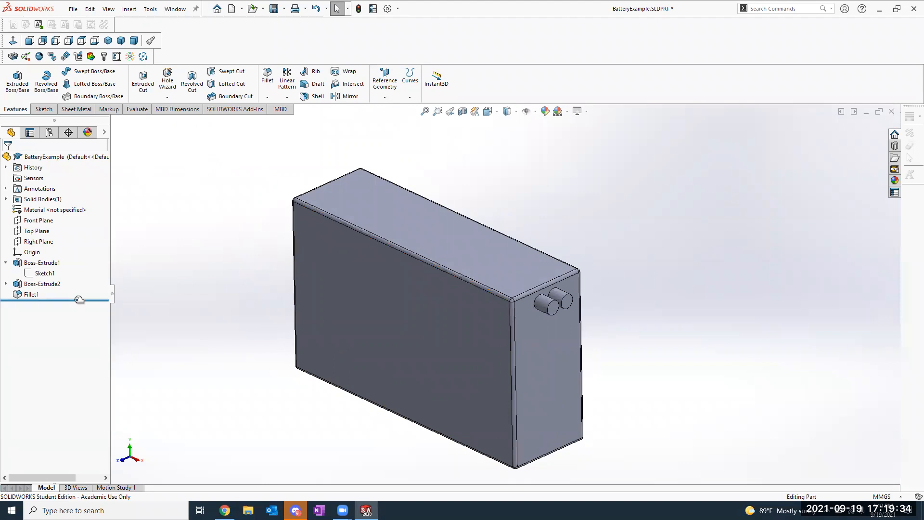
drag(79, 300, 88, 285)
click(29, 284)
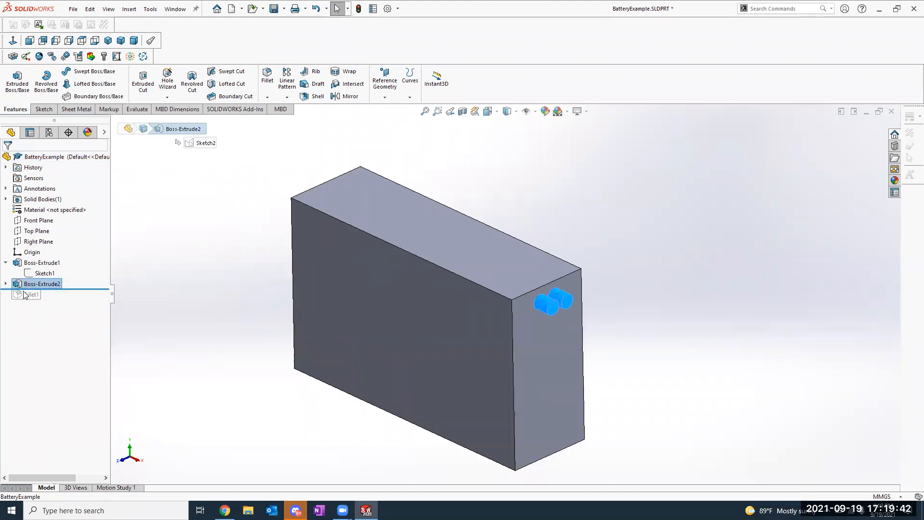
click(174, 319)
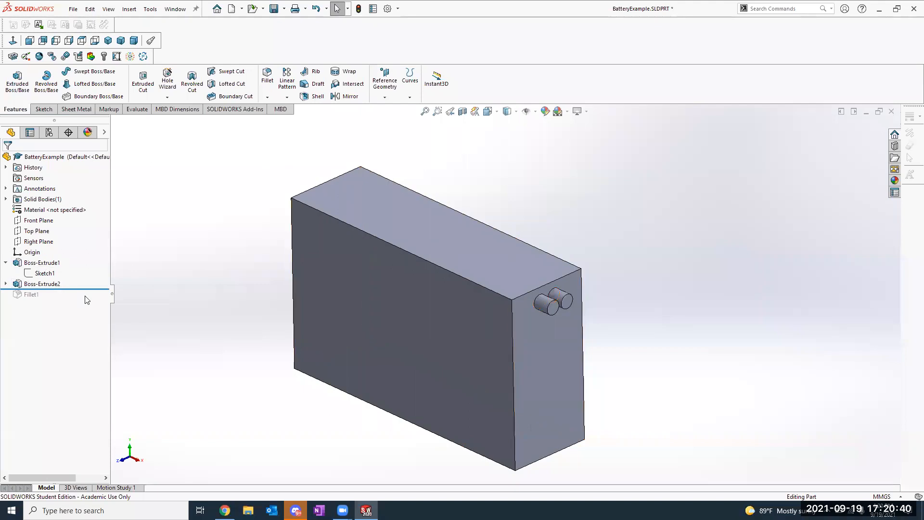
Roll the history back to before Boss-Extrude1, then forward feature by feature to the end of the tree.
drag(82, 288, 80, 257)
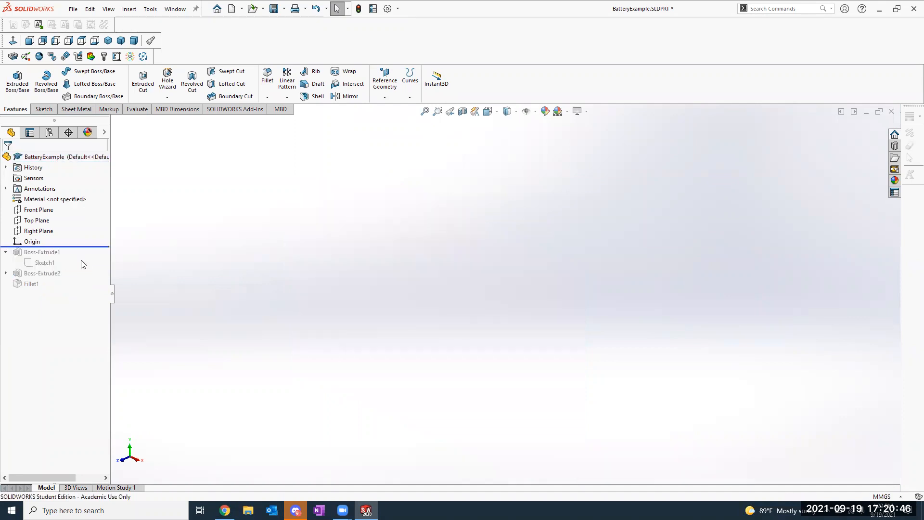
drag(72, 247, 70, 273)
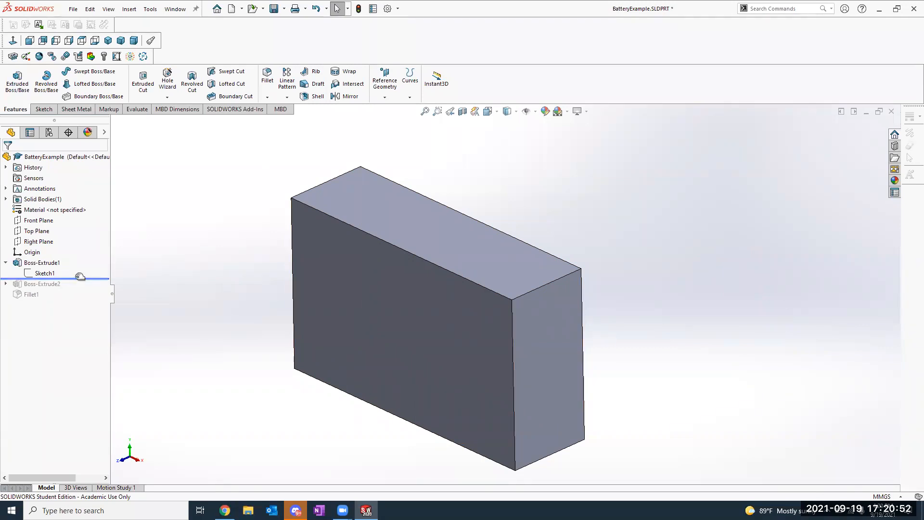
drag(80, 276, 73, 296)
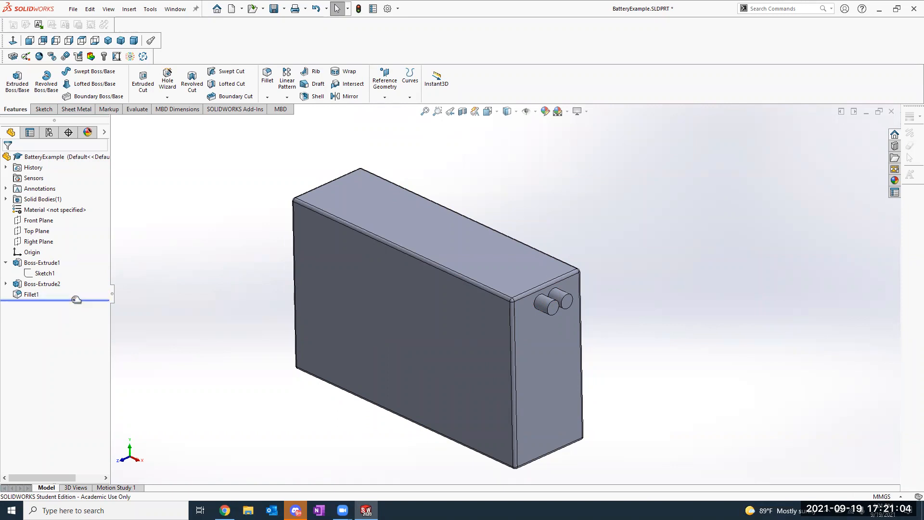
Edit Sketch1 of the base extrusion and delete the rectangle's upper horizontal line and far vertical line, confirming the deletion.
right_click(51, 274)
click(56, 245)
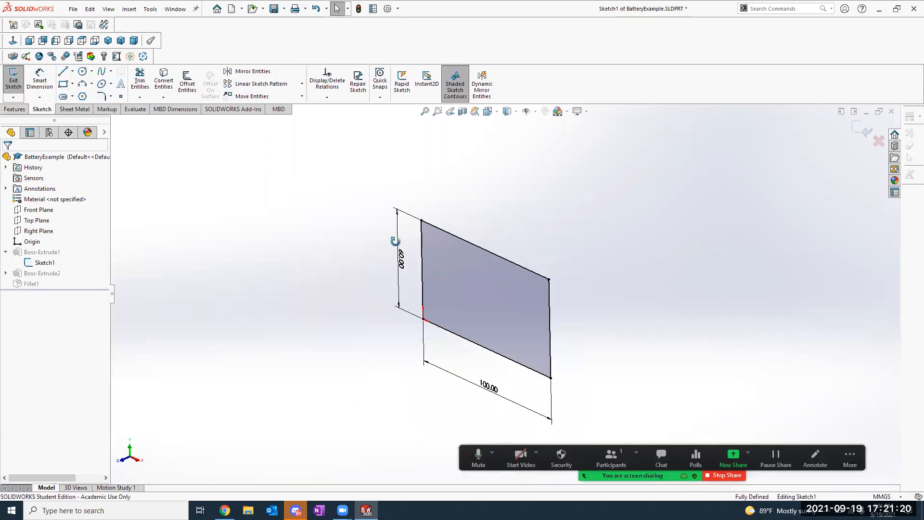
click(540, 277)
key(Delete)
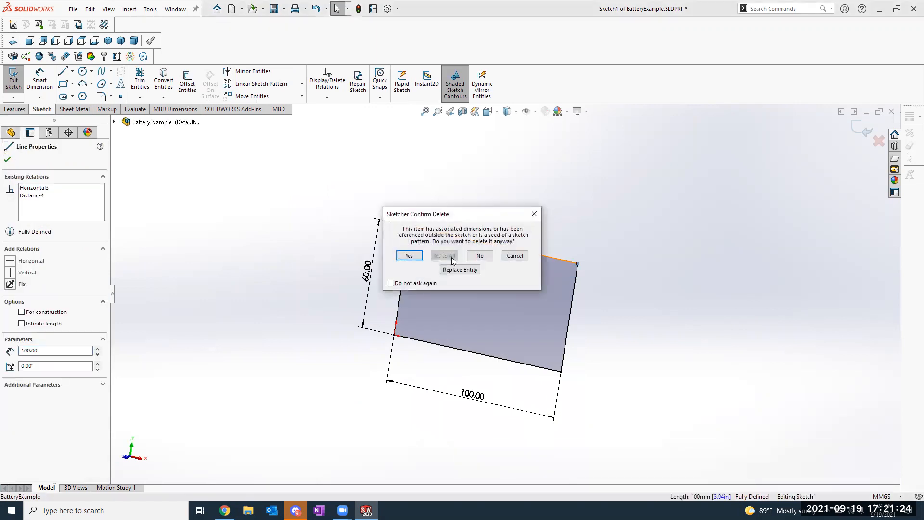
key(Return)
click(577, 288)
key(Delete)
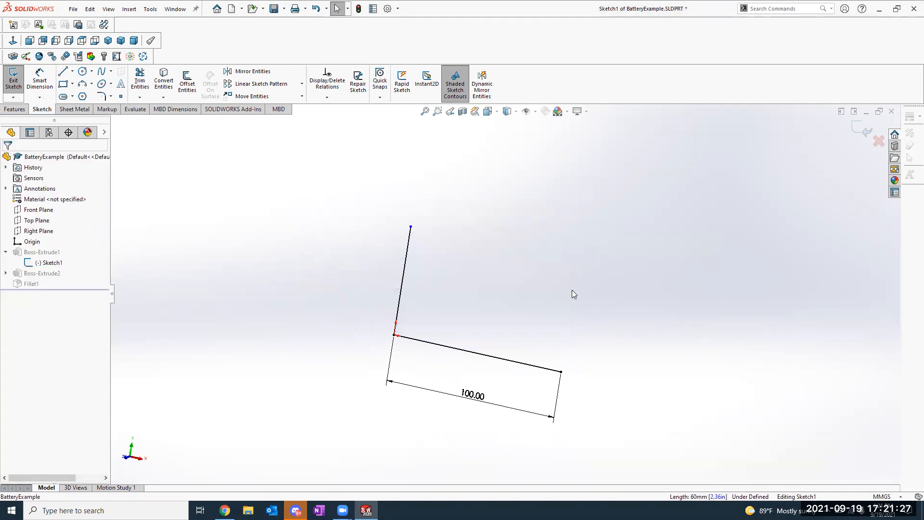
Draw a line from the free end of the 100 mm base line to the free end of the vertical line, closing a triangle.
click(63, 71)
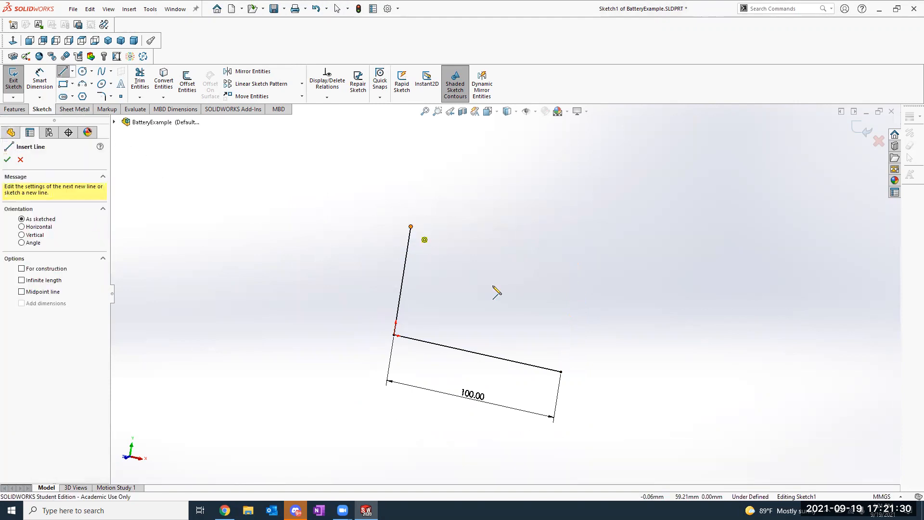
click(560, 372)
click(411, 227)
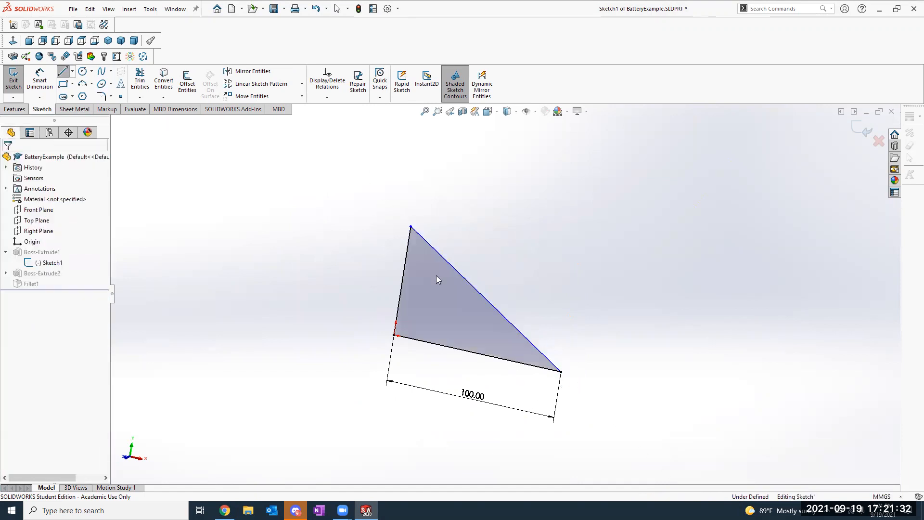
Exit the triangular Sketch1, continue past the Sketch2 rebuild error, and inspect the warnings on Sketch2 and Fillet1.
click(17, 80)
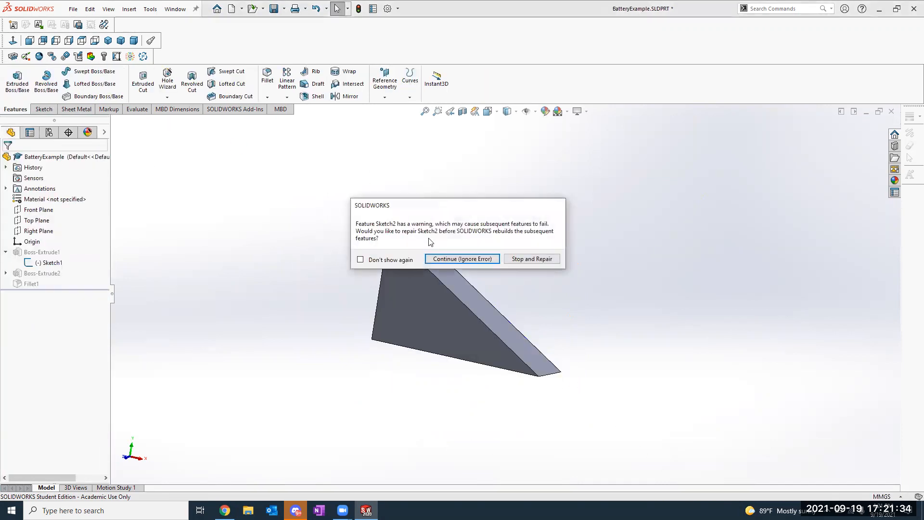
click(457, 259)
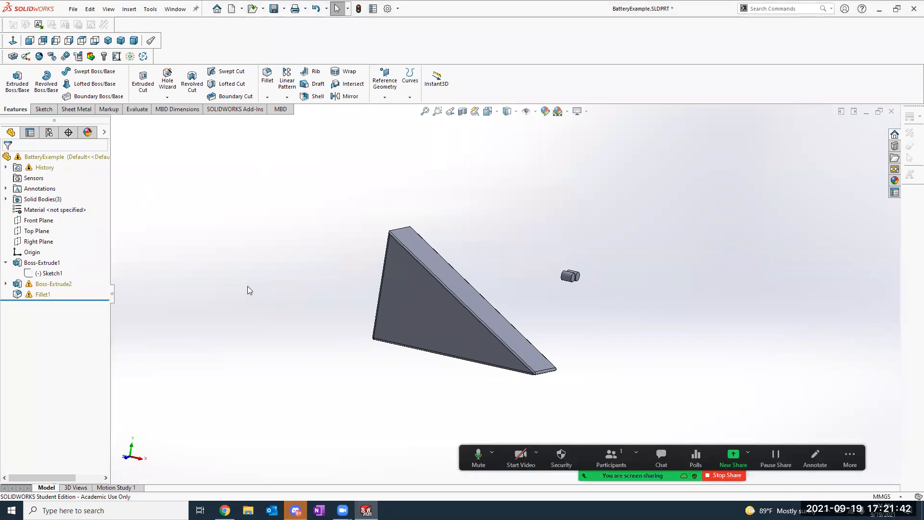
click(6, 284)
click(40, 295)
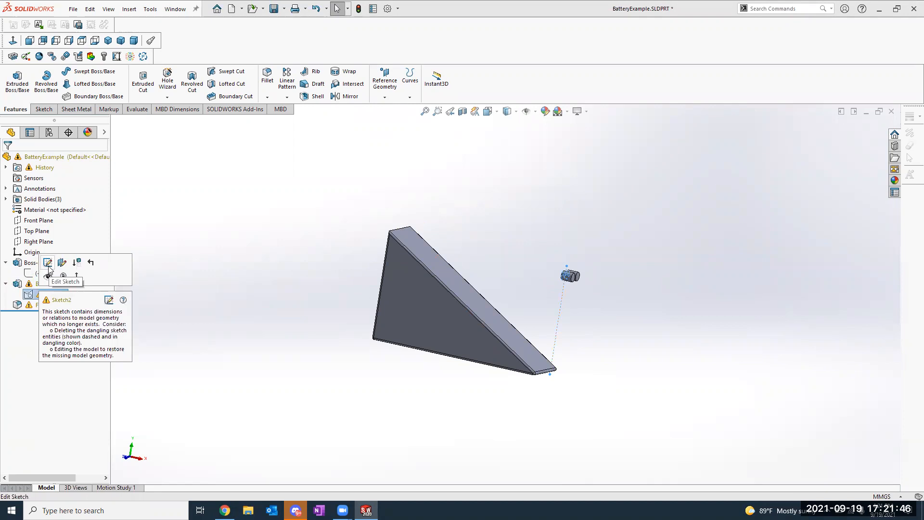
click(28, 305)
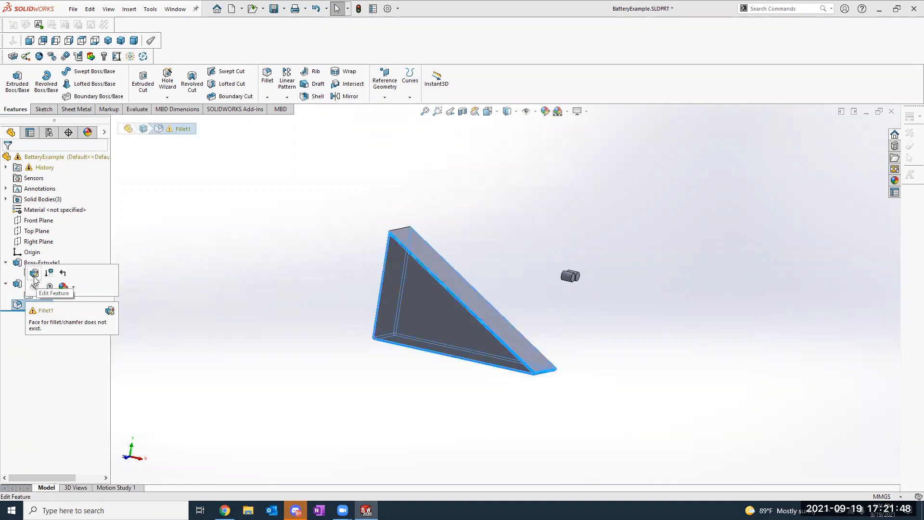
click(219, 291)
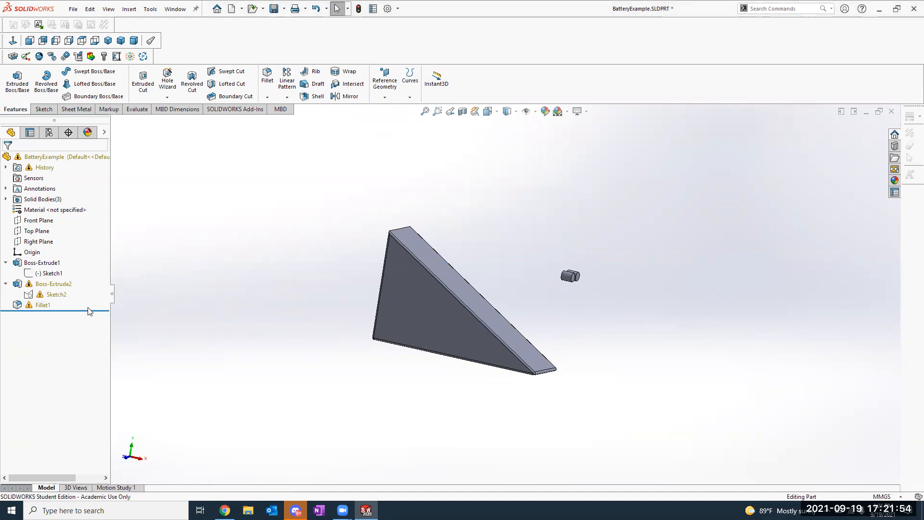
Roll the history back to just before Fillet1, inspect Boss-Extrude2, and roll forward to include Fillet1 again.
mouse_move(90, 311)
mouse_down()
mouse_move(95, 278)
mouse_move(80, 277)
mouse_move(81, 298)
mouse_up()
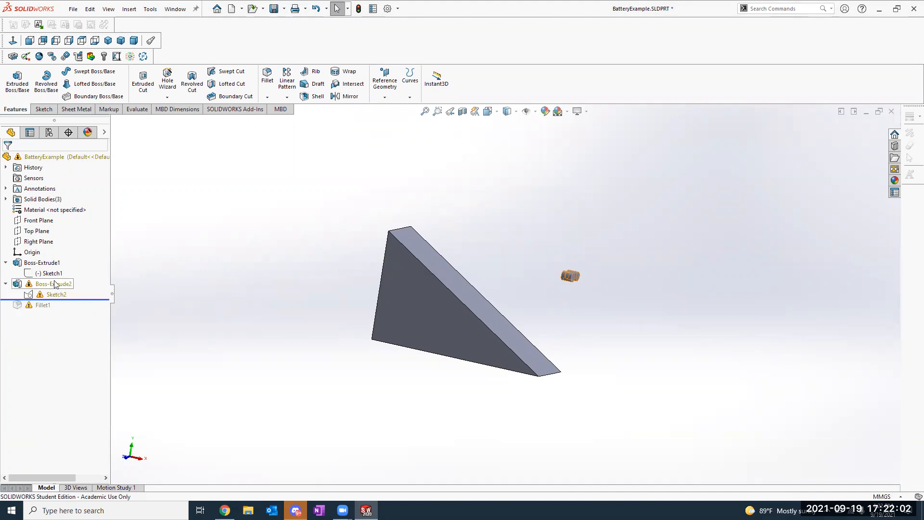
click(34, 284)
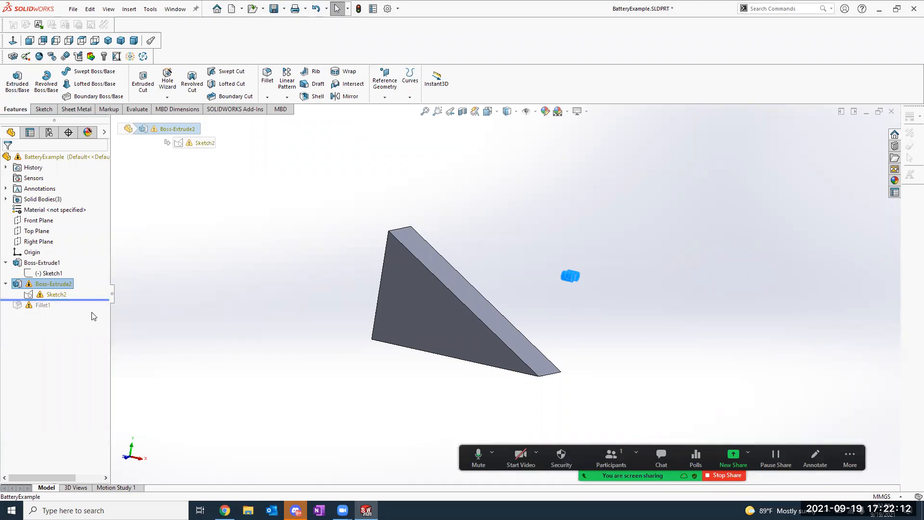
click(234, 347)
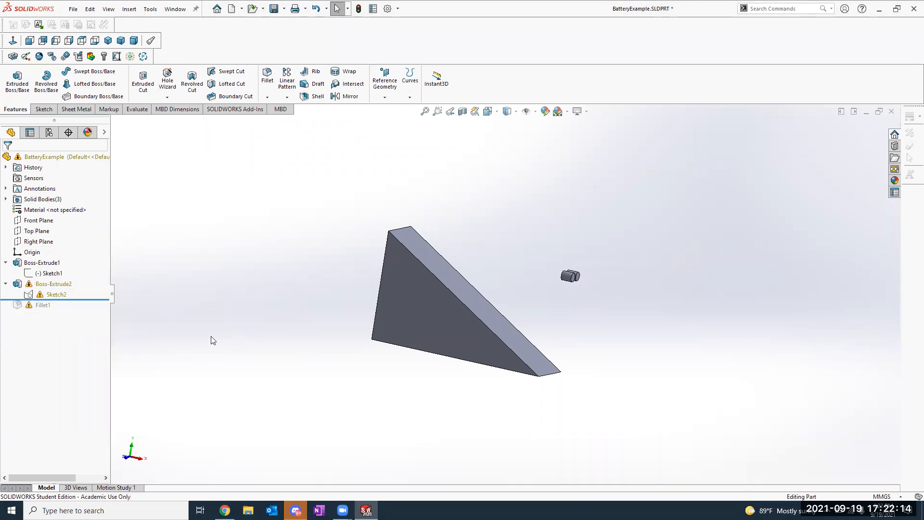
drag(100, 299, 100, 310)
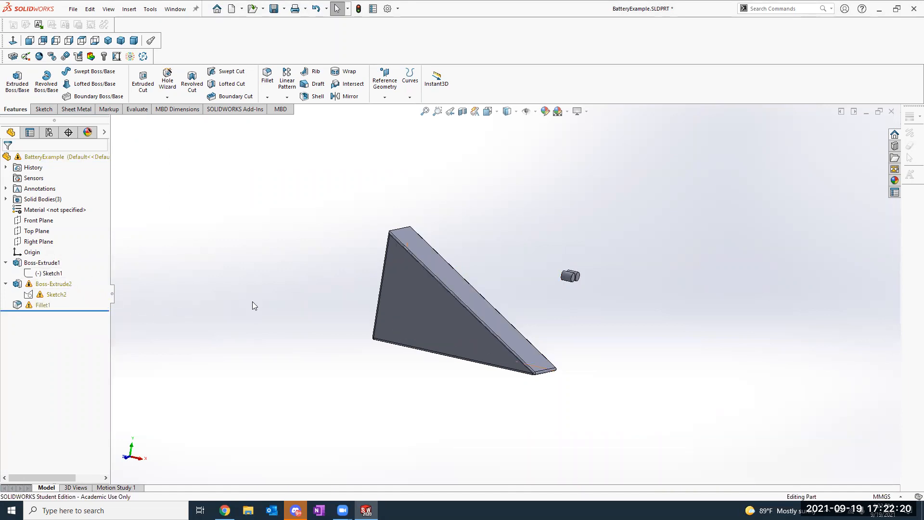
Undo the triangle edits back to Sketch1's original rectangle, and roll the feature history forward past Fillet1.
key(ctrl+z)
key(ctrl+y)
key(ctrl+z)
key(ctrl+z)
key(ctrl+z)
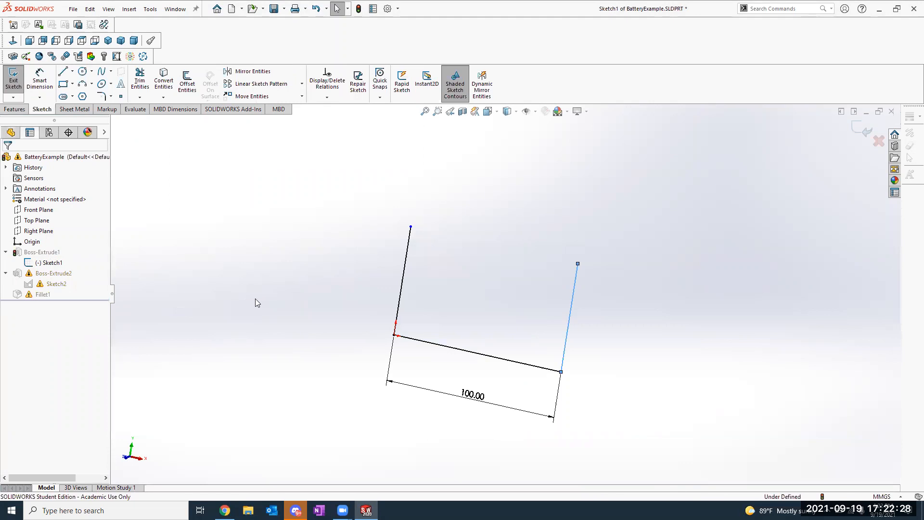
key(ctrl+z)
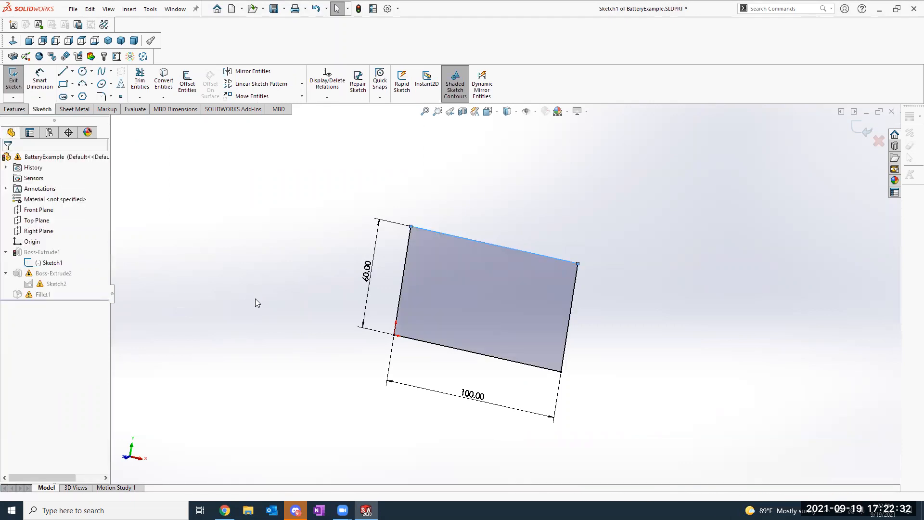
key(ctrl+z)
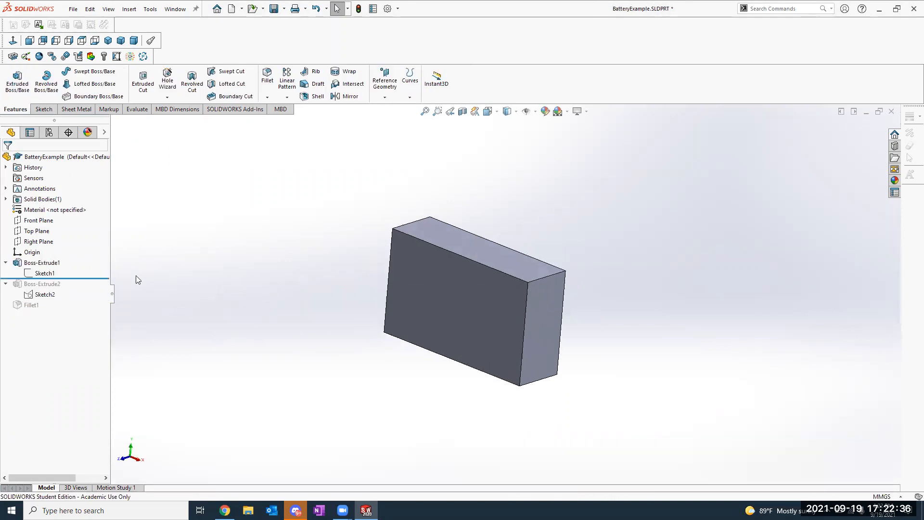
mouse_move(74, 278)
mouse_down()
mouse_move(73, 310)
mouse_move(77, 302)
mouse_move(35, 309)
mouse_up()
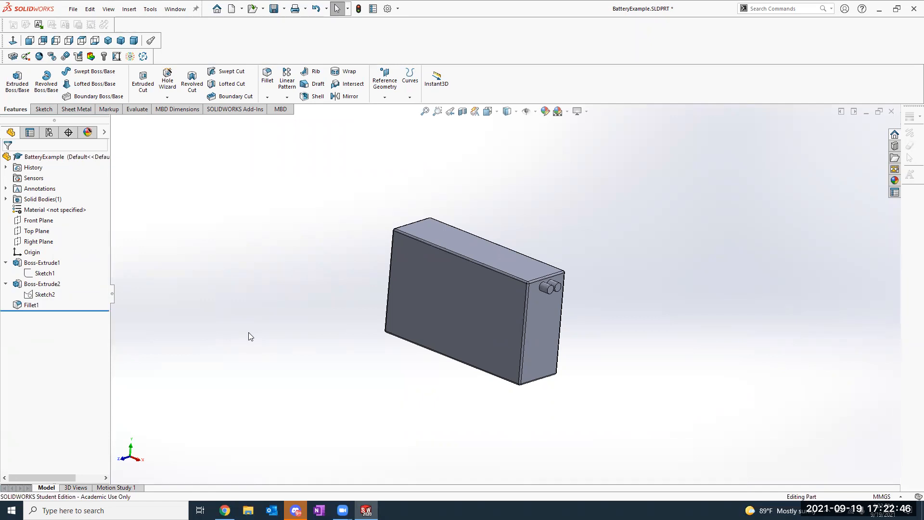
click(77, 109)
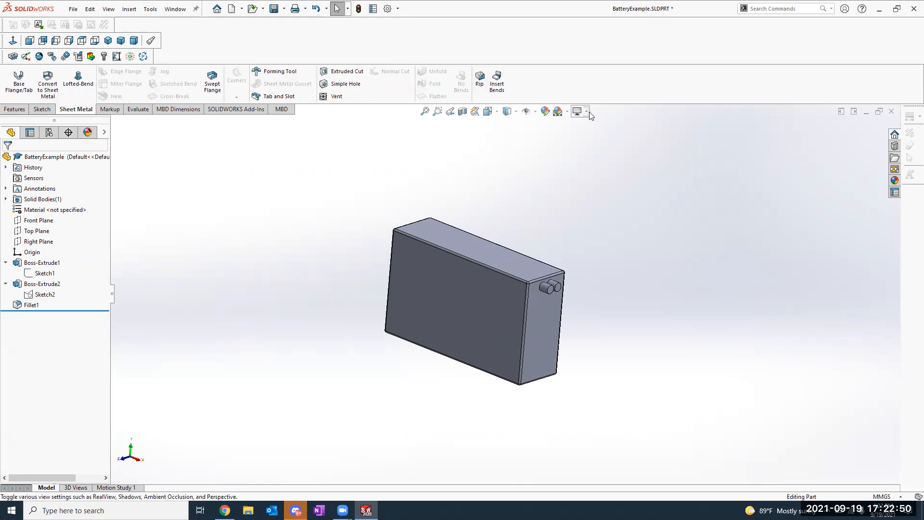
click(113, 110)
click(45, 110)
click(18, 110)
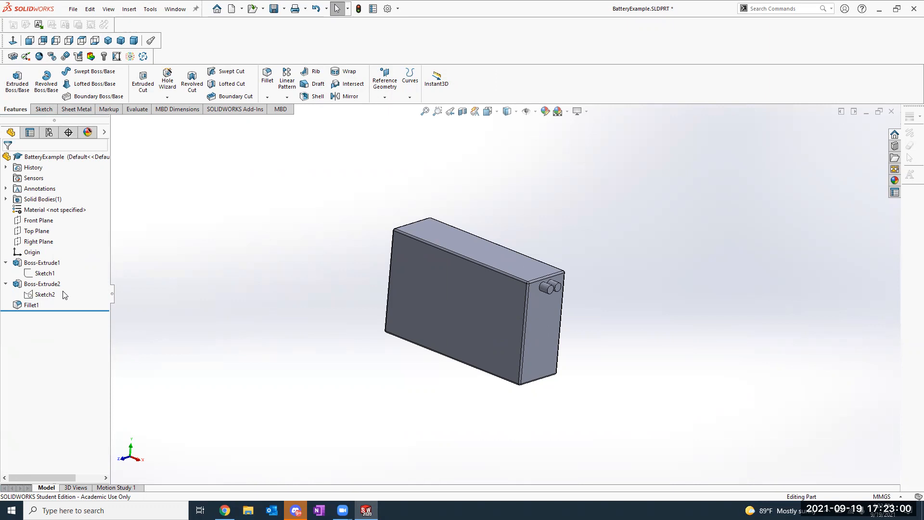
click(47, 114)
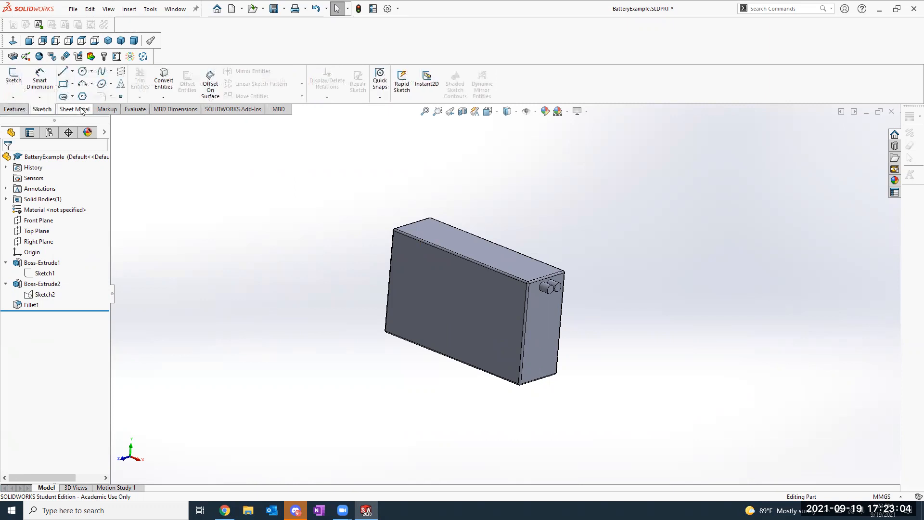
click(74, 114)
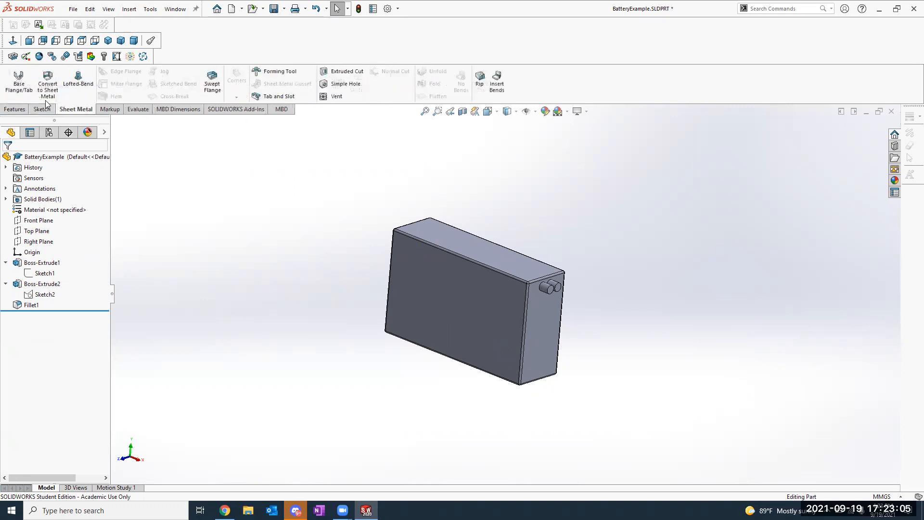
click(10, 112)
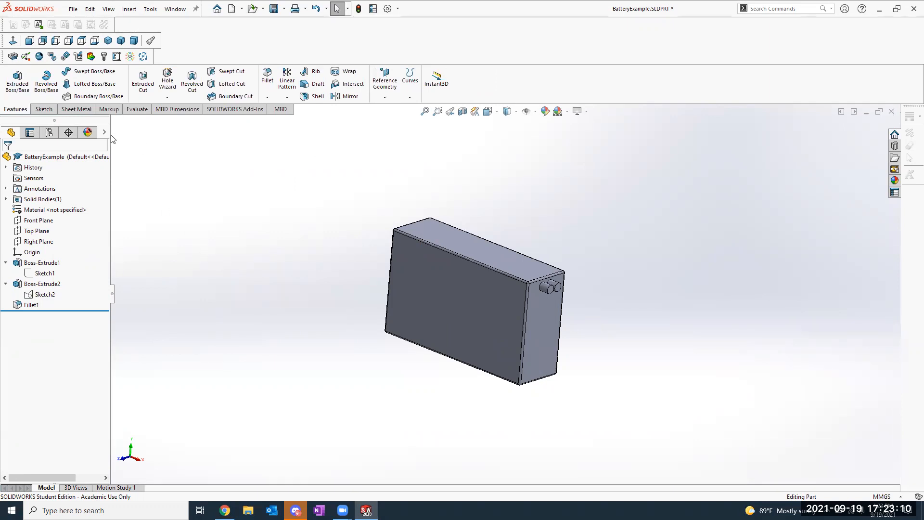
click(97, 134)
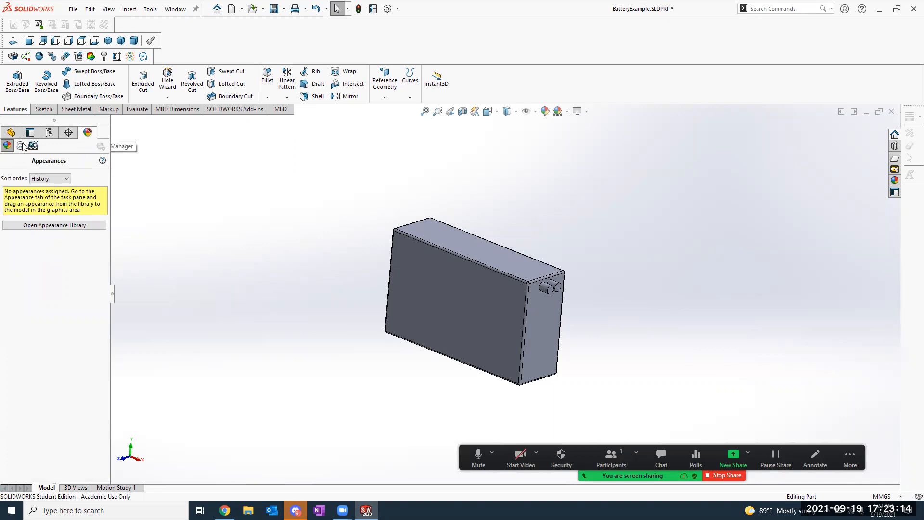
click(11, 134)
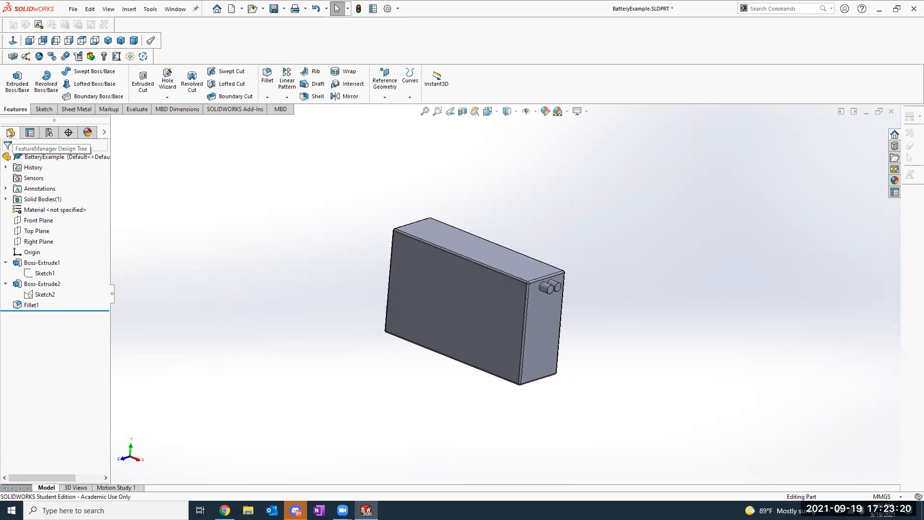
Apply the light grey low gloss plastic appearance from the appearance library to the whole battery part.
click(87, 133)
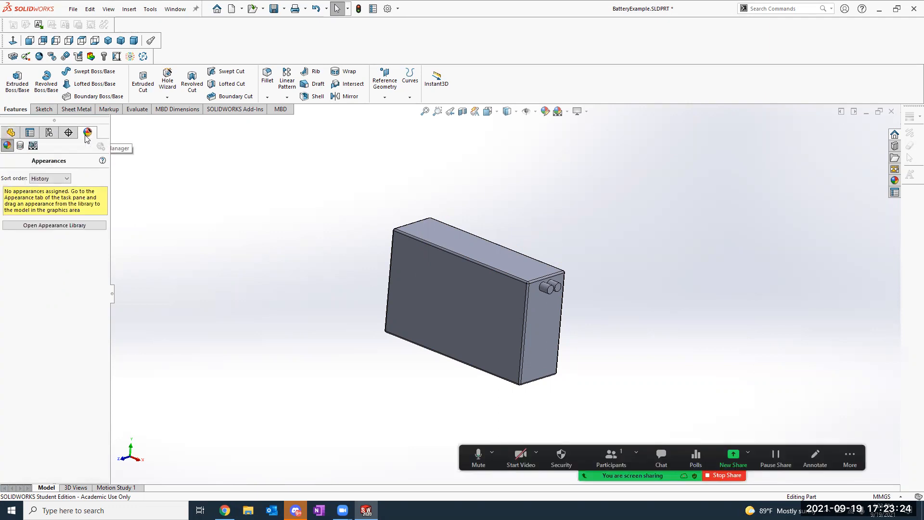
click(73, 230)
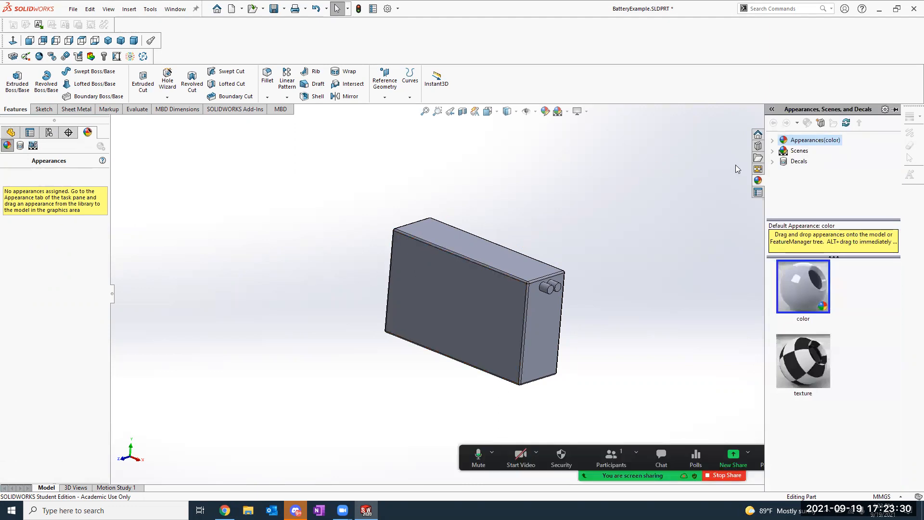
click(773, 141)
scroll(786, 158, down, 2)
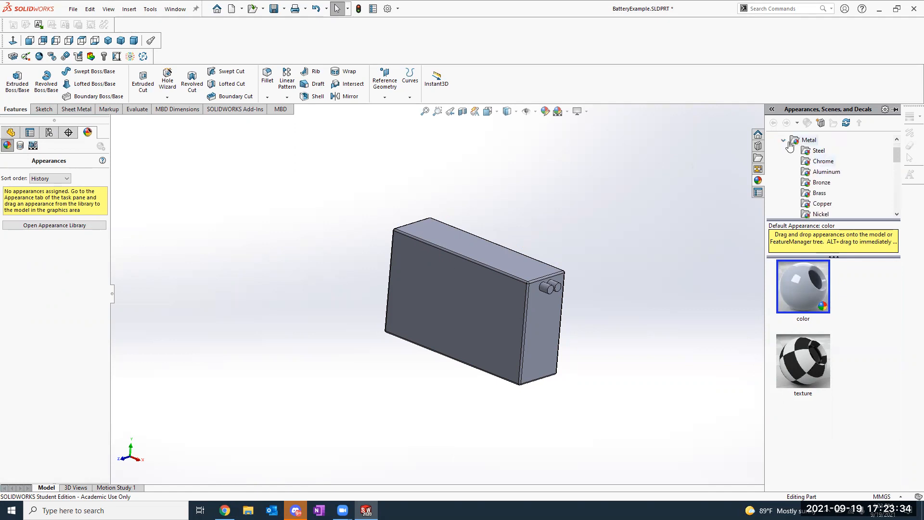
scroll(785, 150, up, 2)
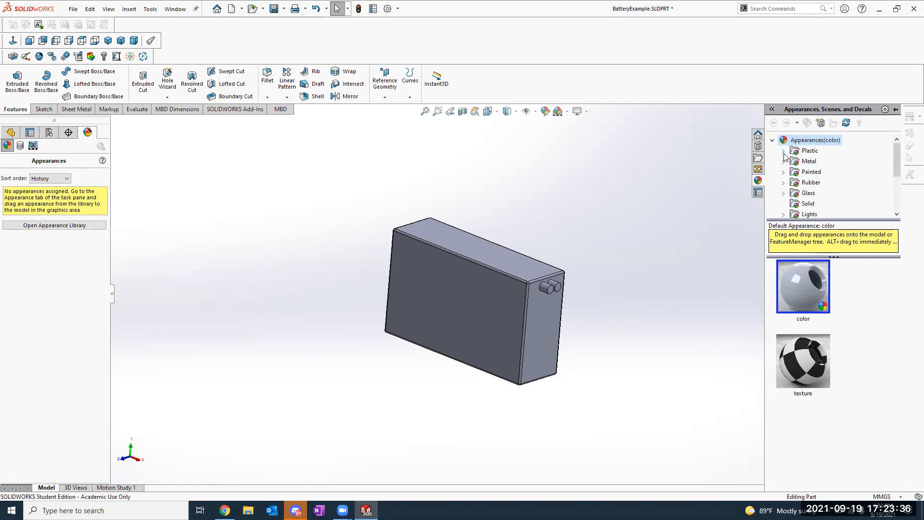
click(784, 152)
click(823, 171)
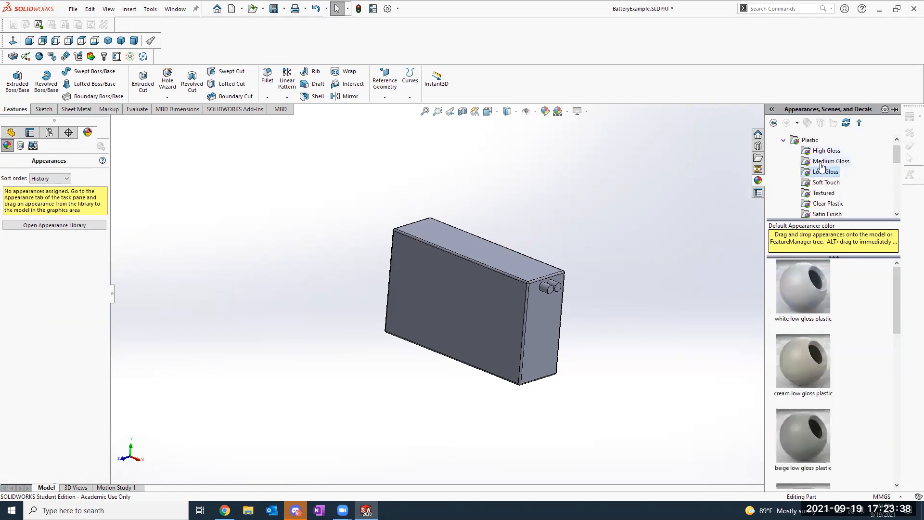
scroll(821, 308, down, 3)
drag(811, 412, 471, 303)
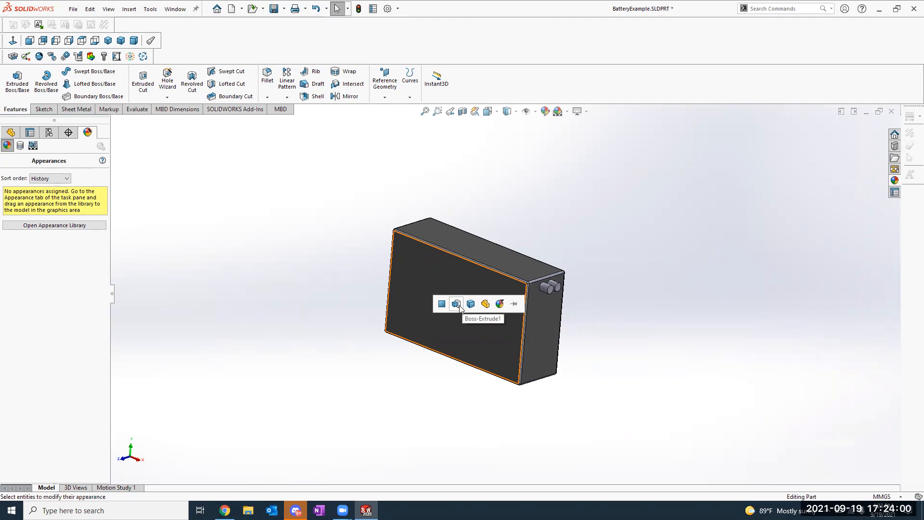
click(487, 305)
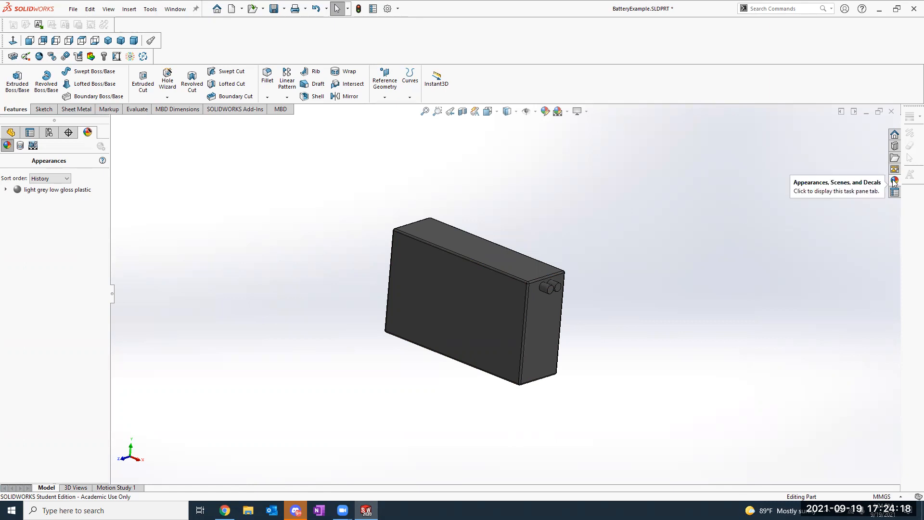
Delete the light grey low gloss plastic appearance from the part and return to the feature tree.
right_click(66, 244)
click(45, 209)
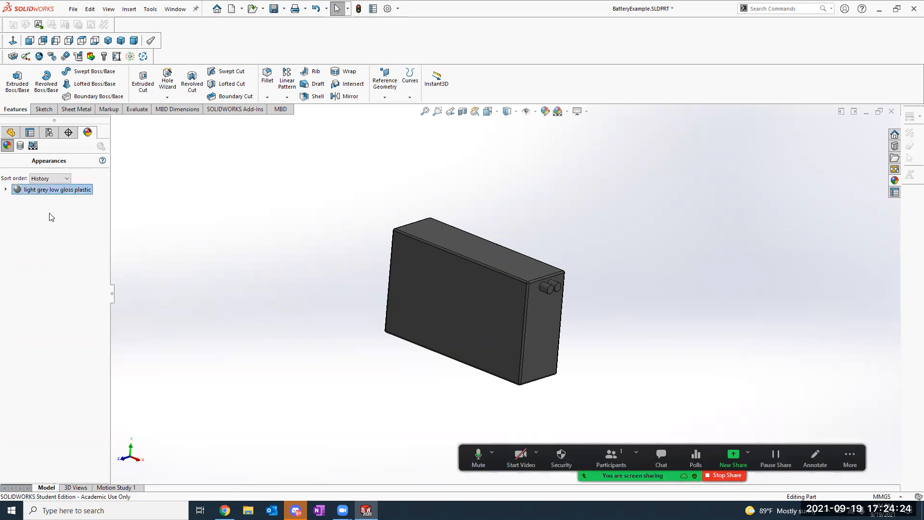
key(Delete)
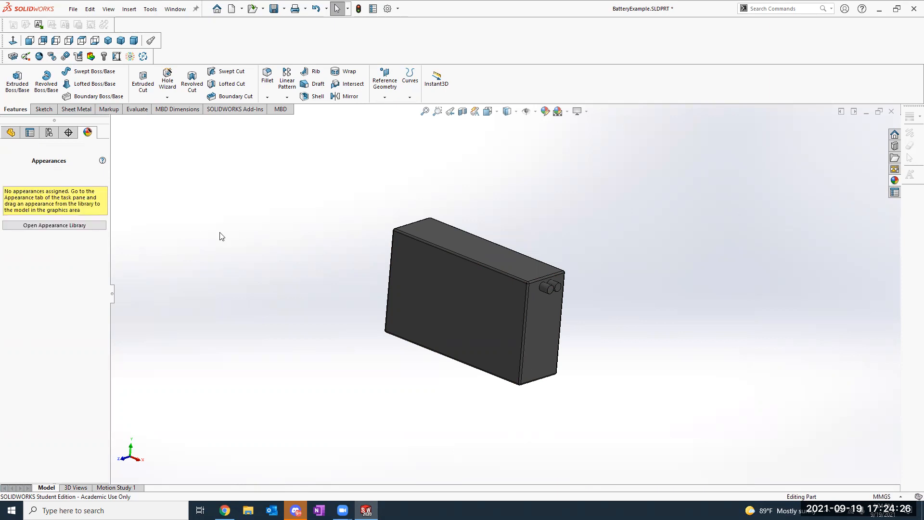
click(11, 132)
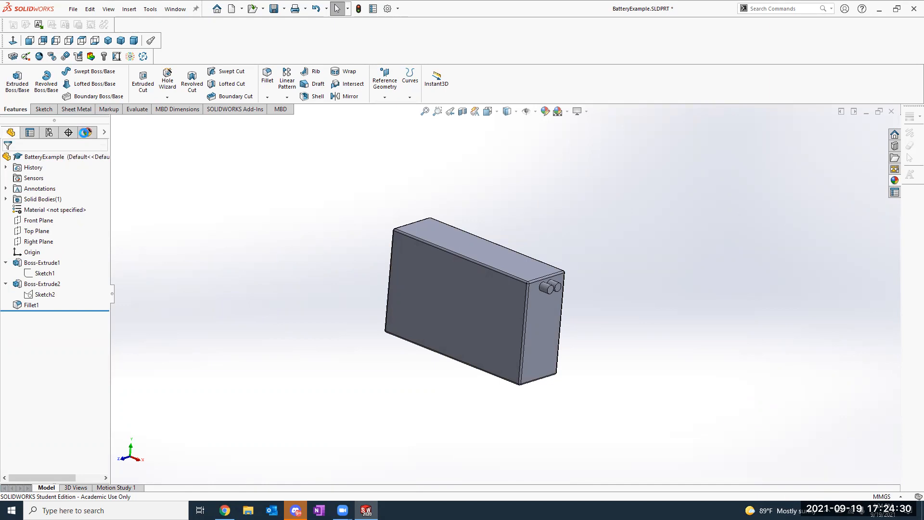
click(87, 133)
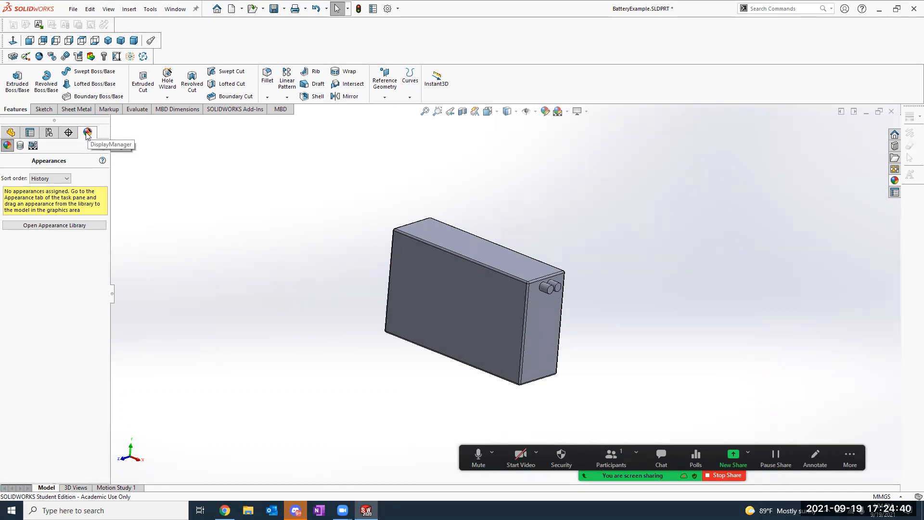
click(16, 135)
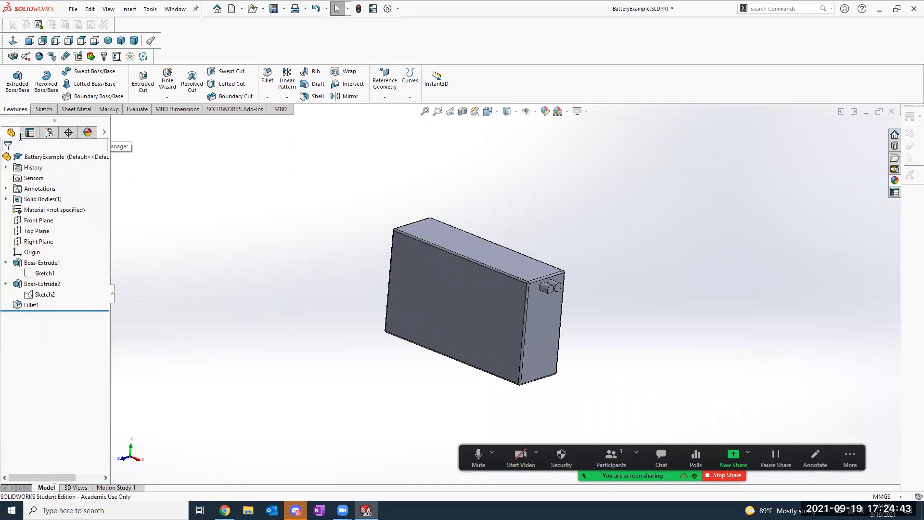
right_click(56, 212)
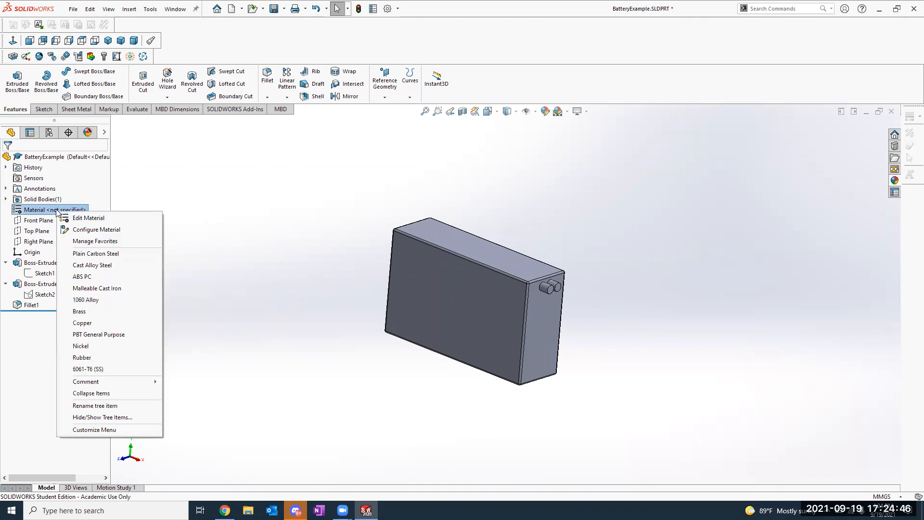
click(208, 208)
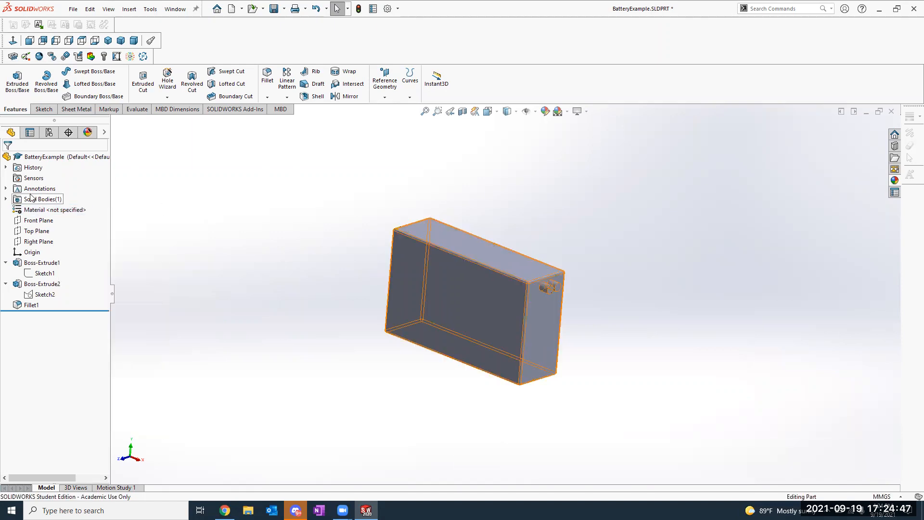
click(24, 159)
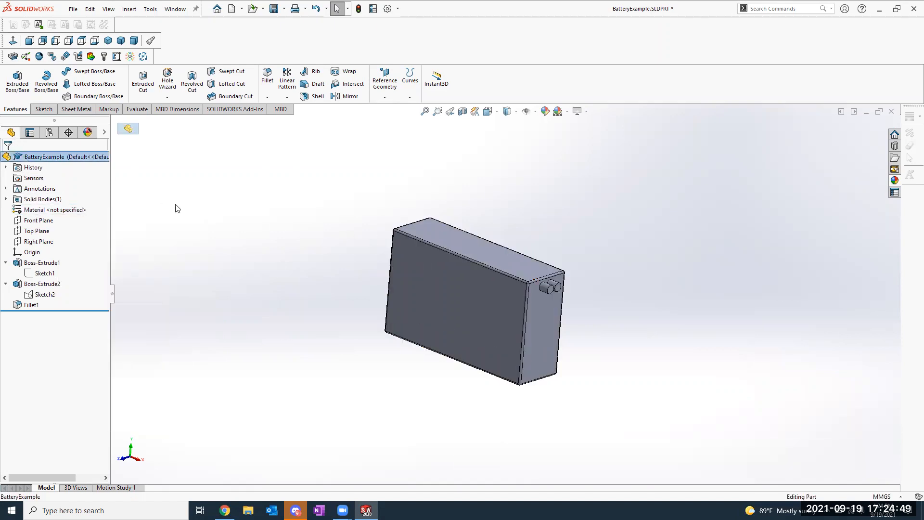
Look through the material options offered for the battery part without assigning a material.
click(34, 212)
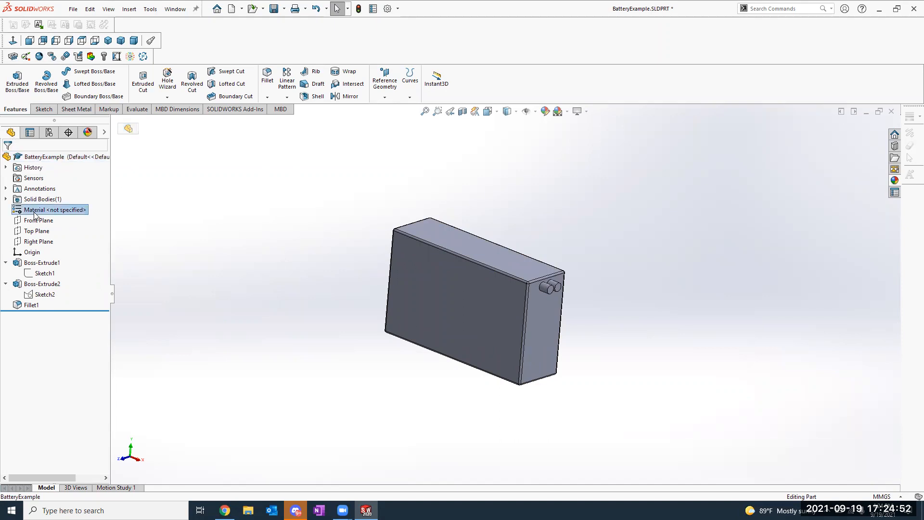
right_click(35, 212)
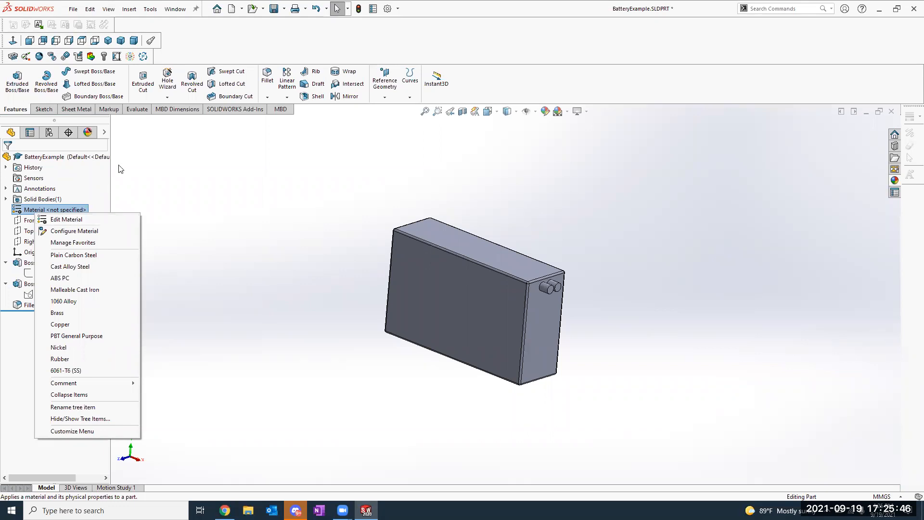
click(125, 153)
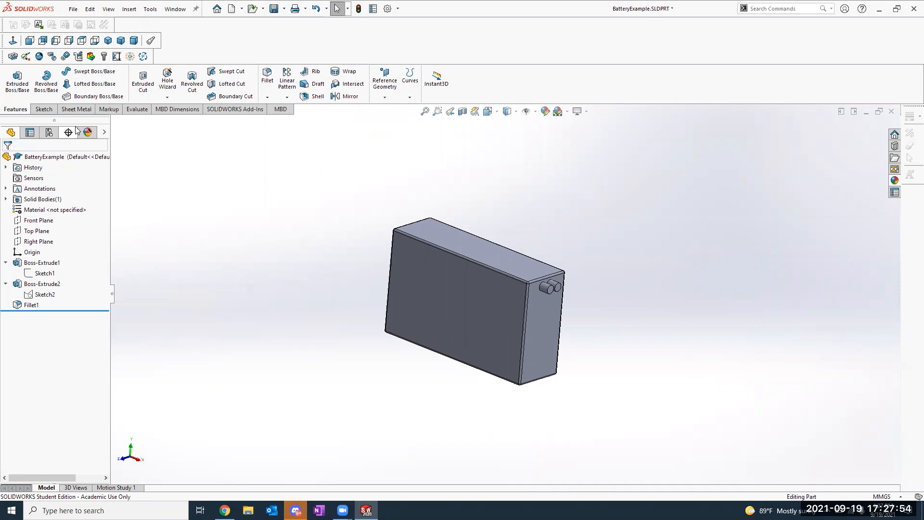
Open the Assem1.SLDASM assembly from the CombotExample folder and rebuild it.
click(73, 8)
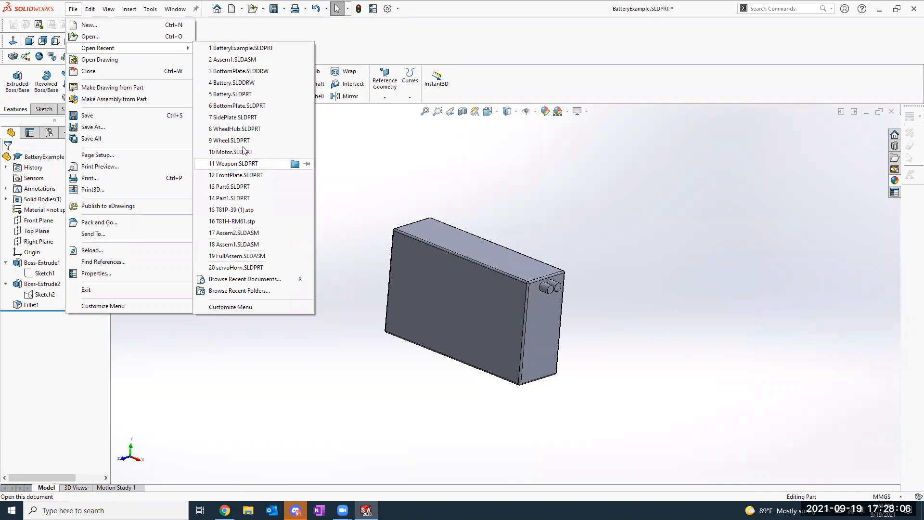
click(356, 125)
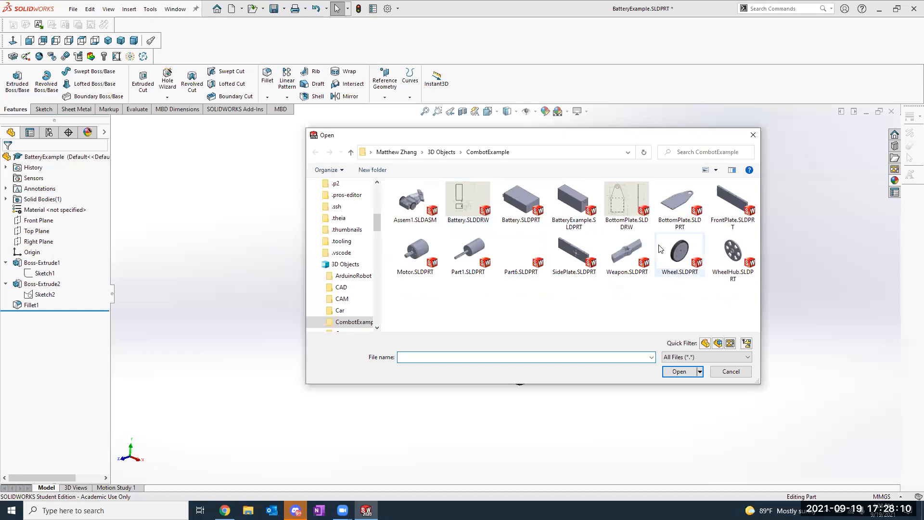
click(415, 201)
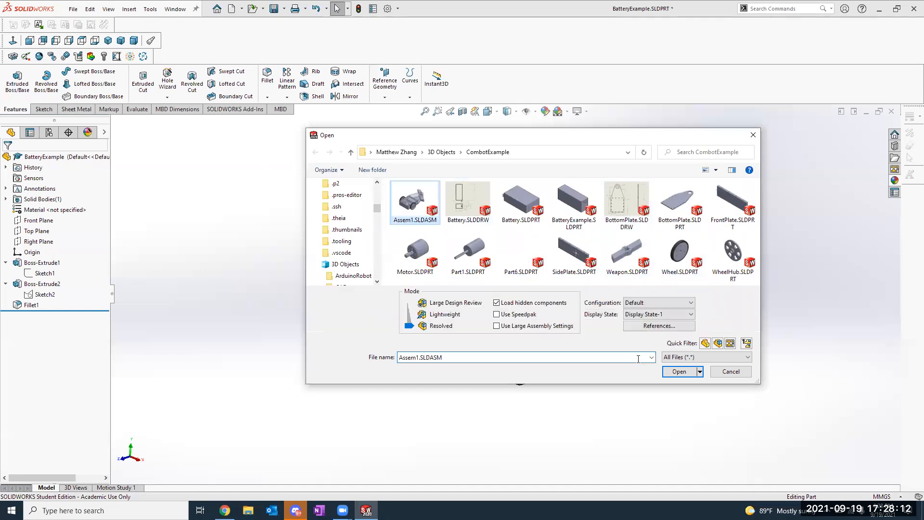
click(679, 371)
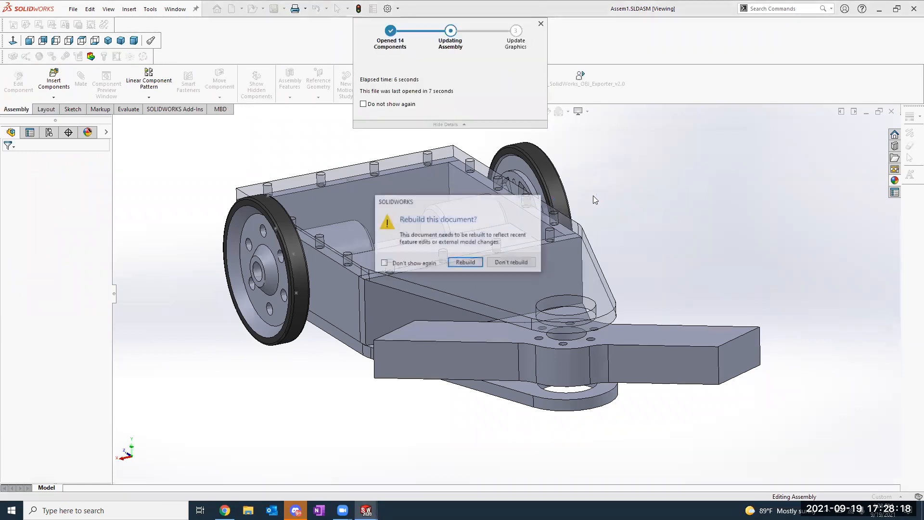
click(471, 265)
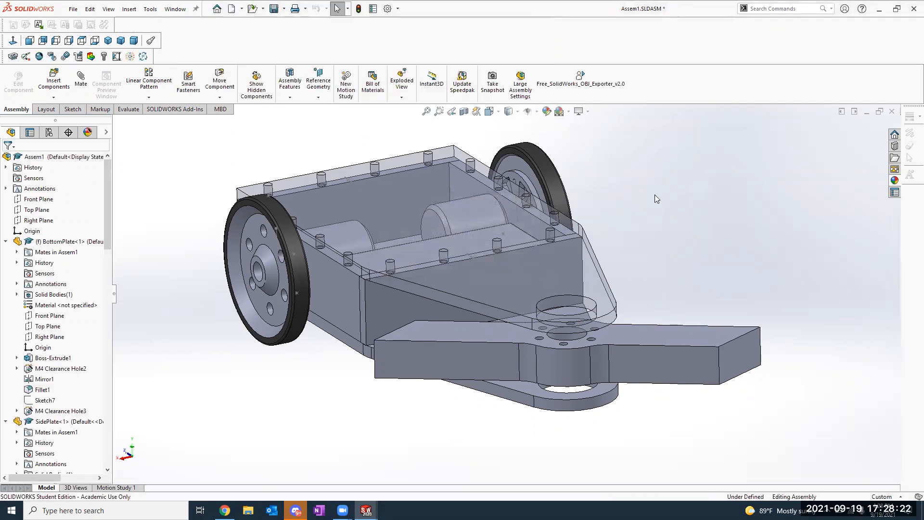
Examine the combat robot assembly from several sides, including its inner components, wheels and weapon.
scroll(655, 195, up, 3)
middle_drag(586, 180, 586, 221)
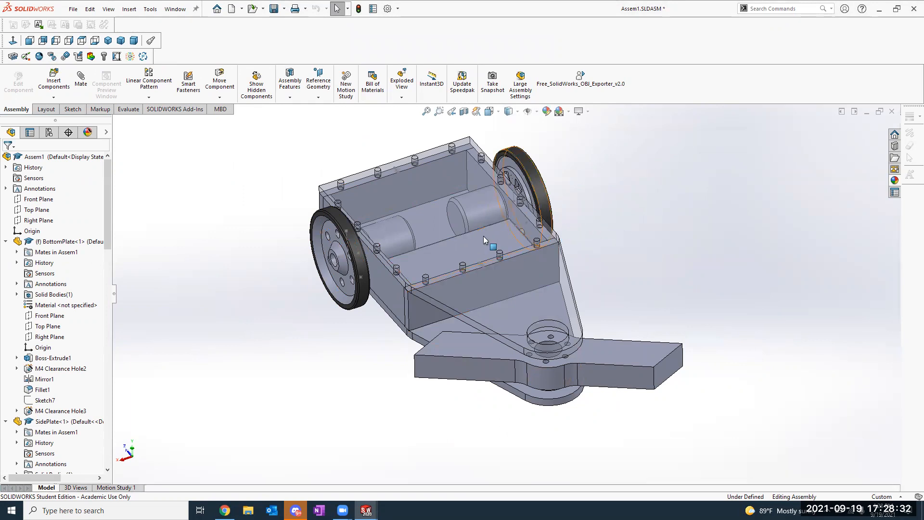
click(470, 255)
click(59, 338)
middle_drag(547, 424, 589, 179)
click(668, 245)
ctrl+middle_drag(578, 271, 564, 221)
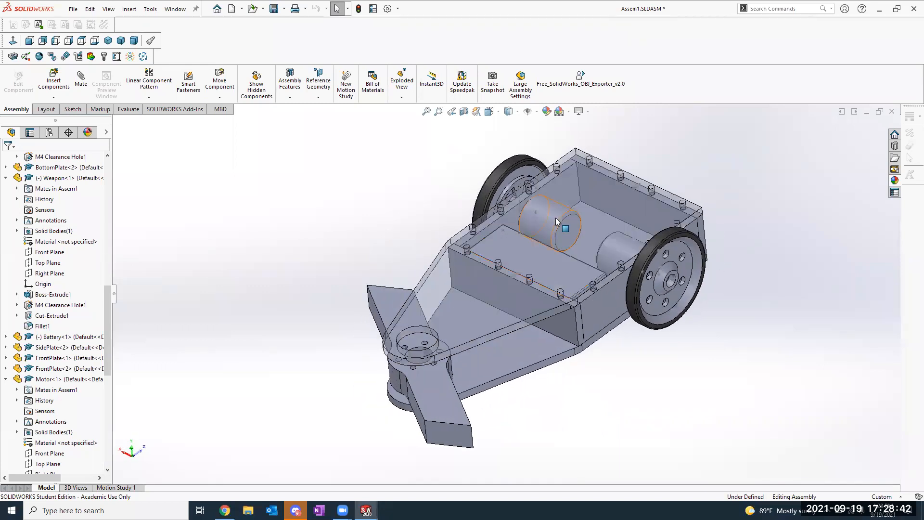
Open the Motor component behind the battery as a separate part to inspect its geometry.
click(555, 221)
scroll(53, 445, up, 2)
click(53, 445)
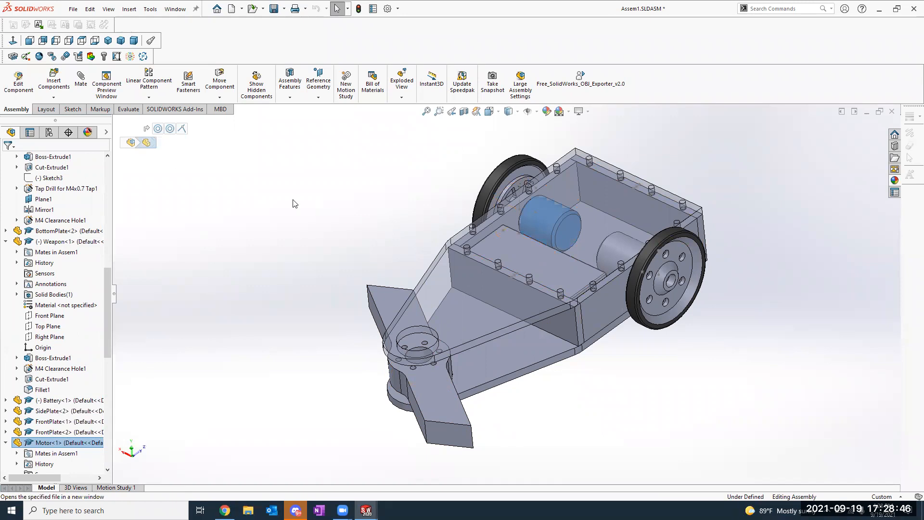
middle_drag(288, 200, 308, 202)
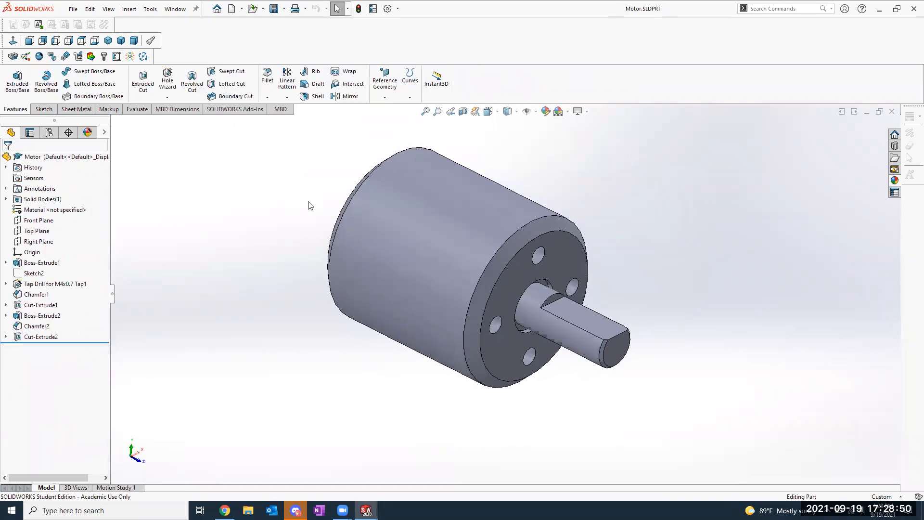
Switch to the Google Slides workshop presentation, view the Plate Drawing slide, and return to the Assem1 assembly in SOLIDWORKS.
key(alt+Tab)
key(alt+Tab)
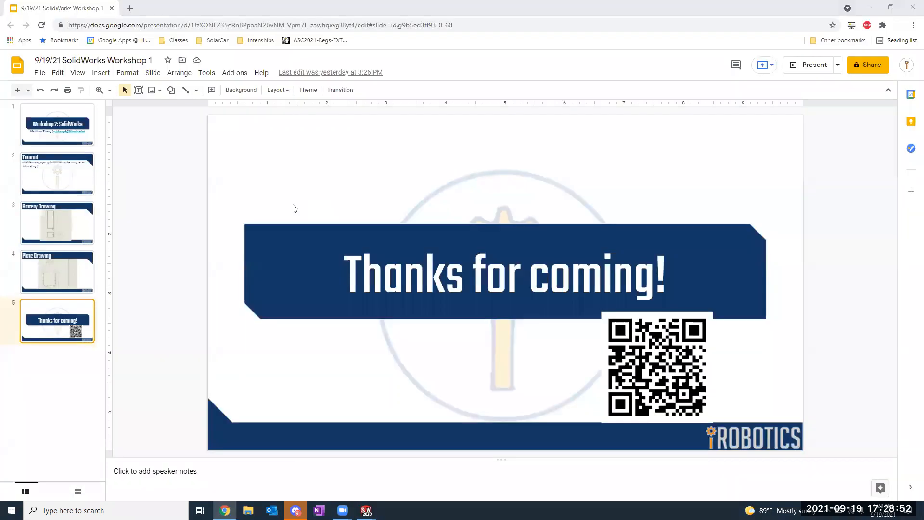
key(alt+Tab)
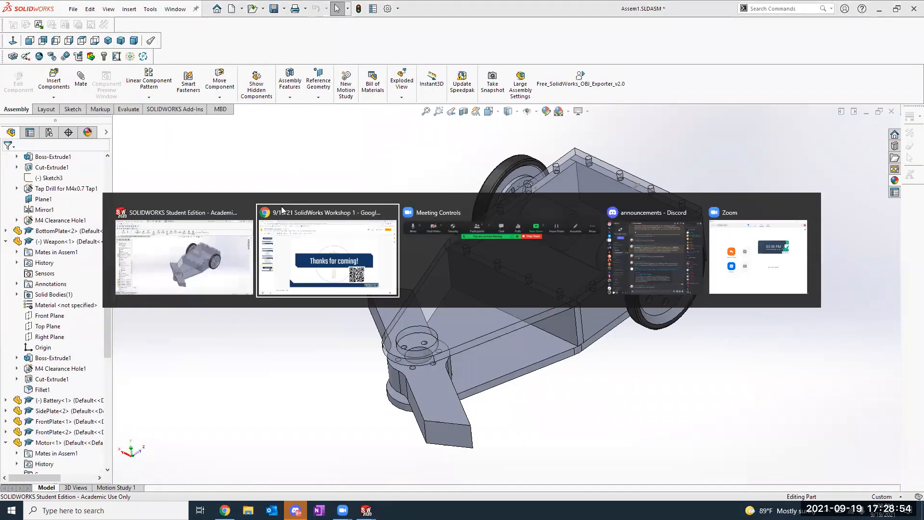
click(68, 277)
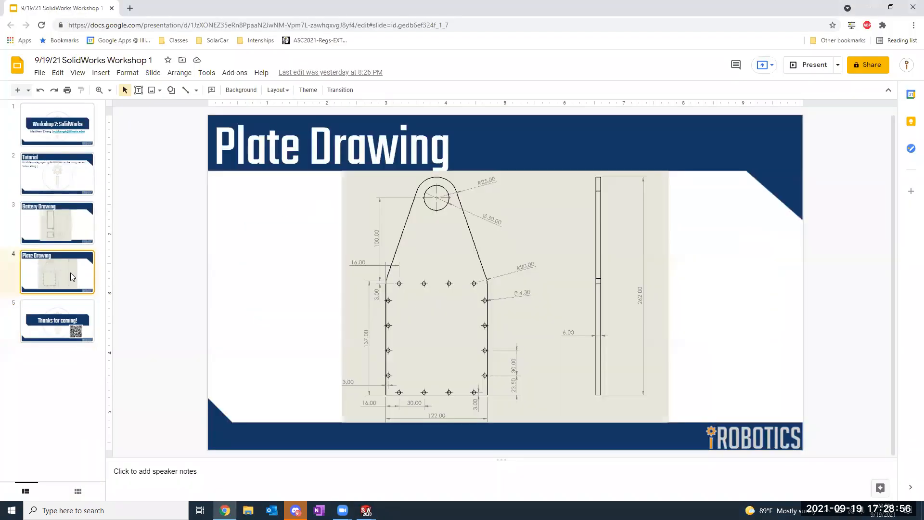
key(alt+Tab)
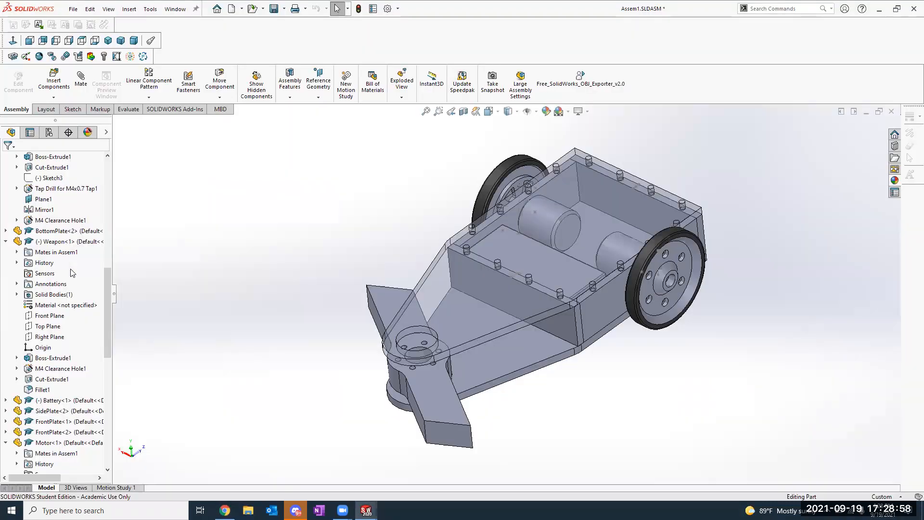
Select the Weapon component in the robot assembly.
click(438, 397)
click(55, 241)
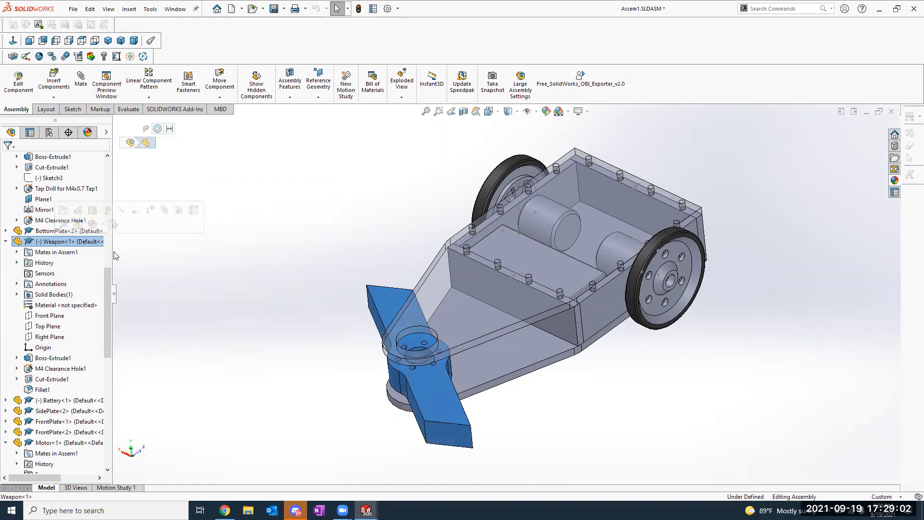